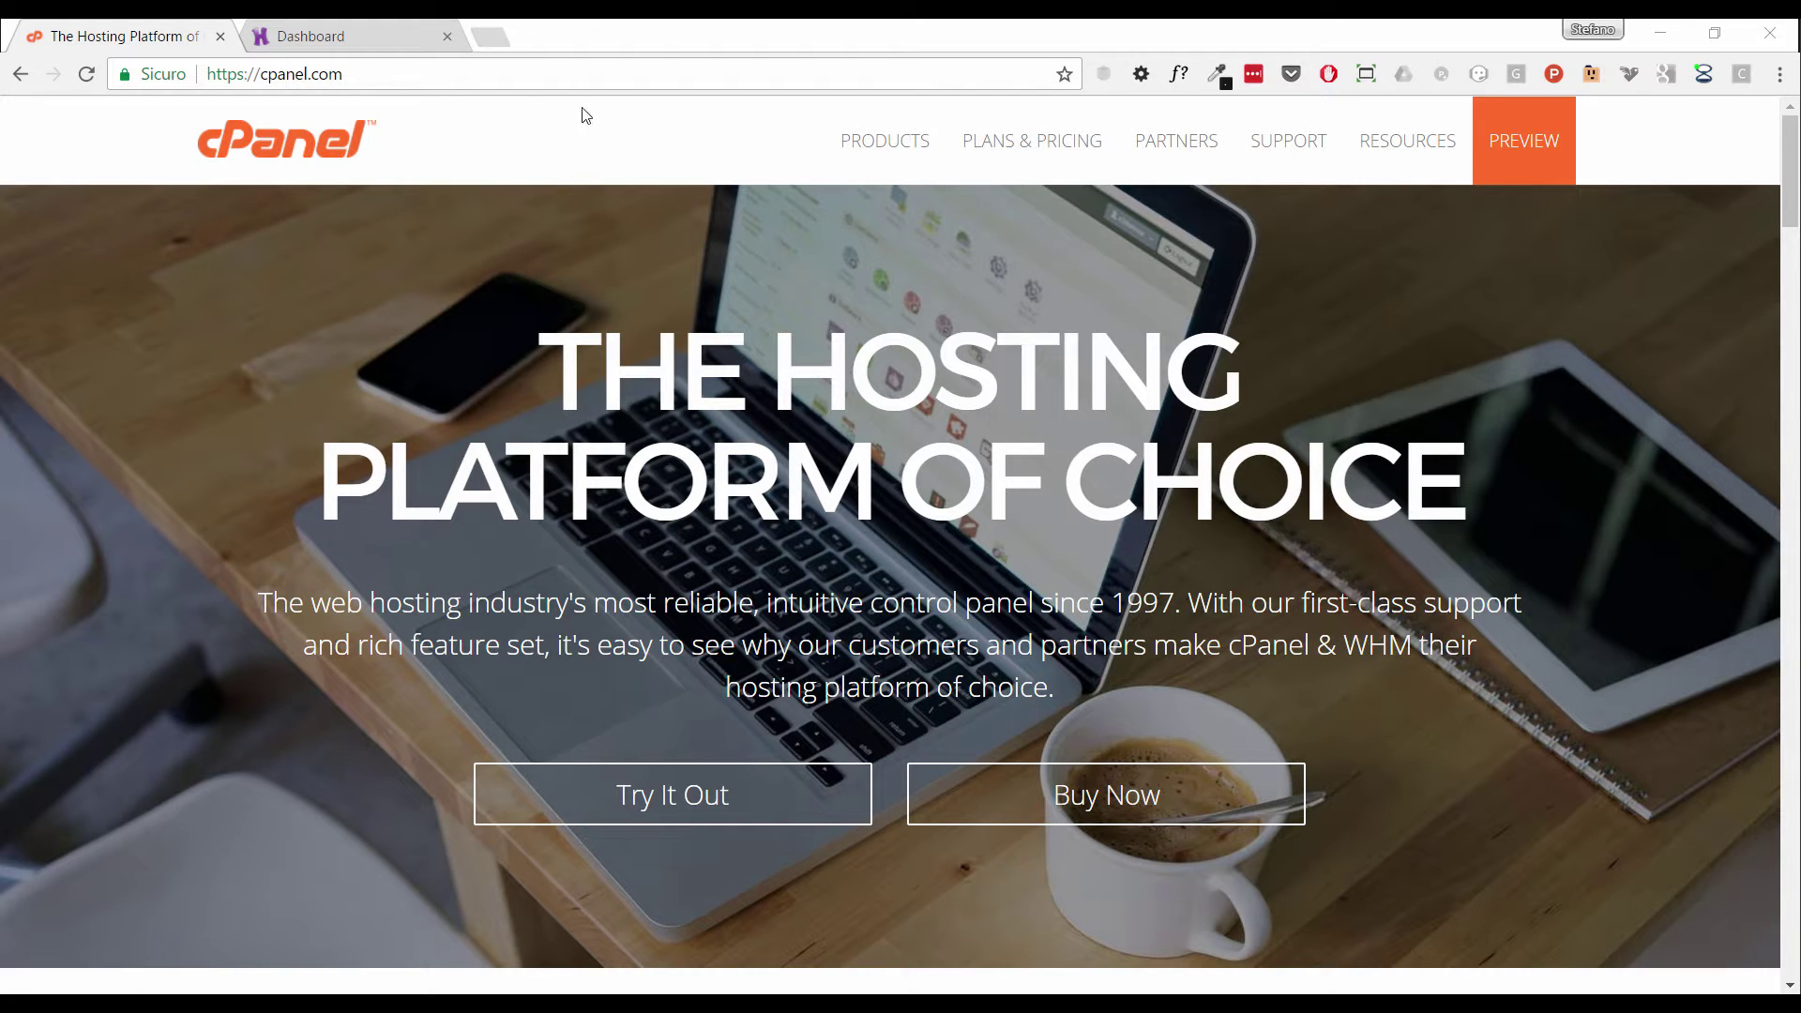
Switch to the Hostinger dashboard, start a new hosting account and order the free Gratuito plan.
left_click(375, 33)
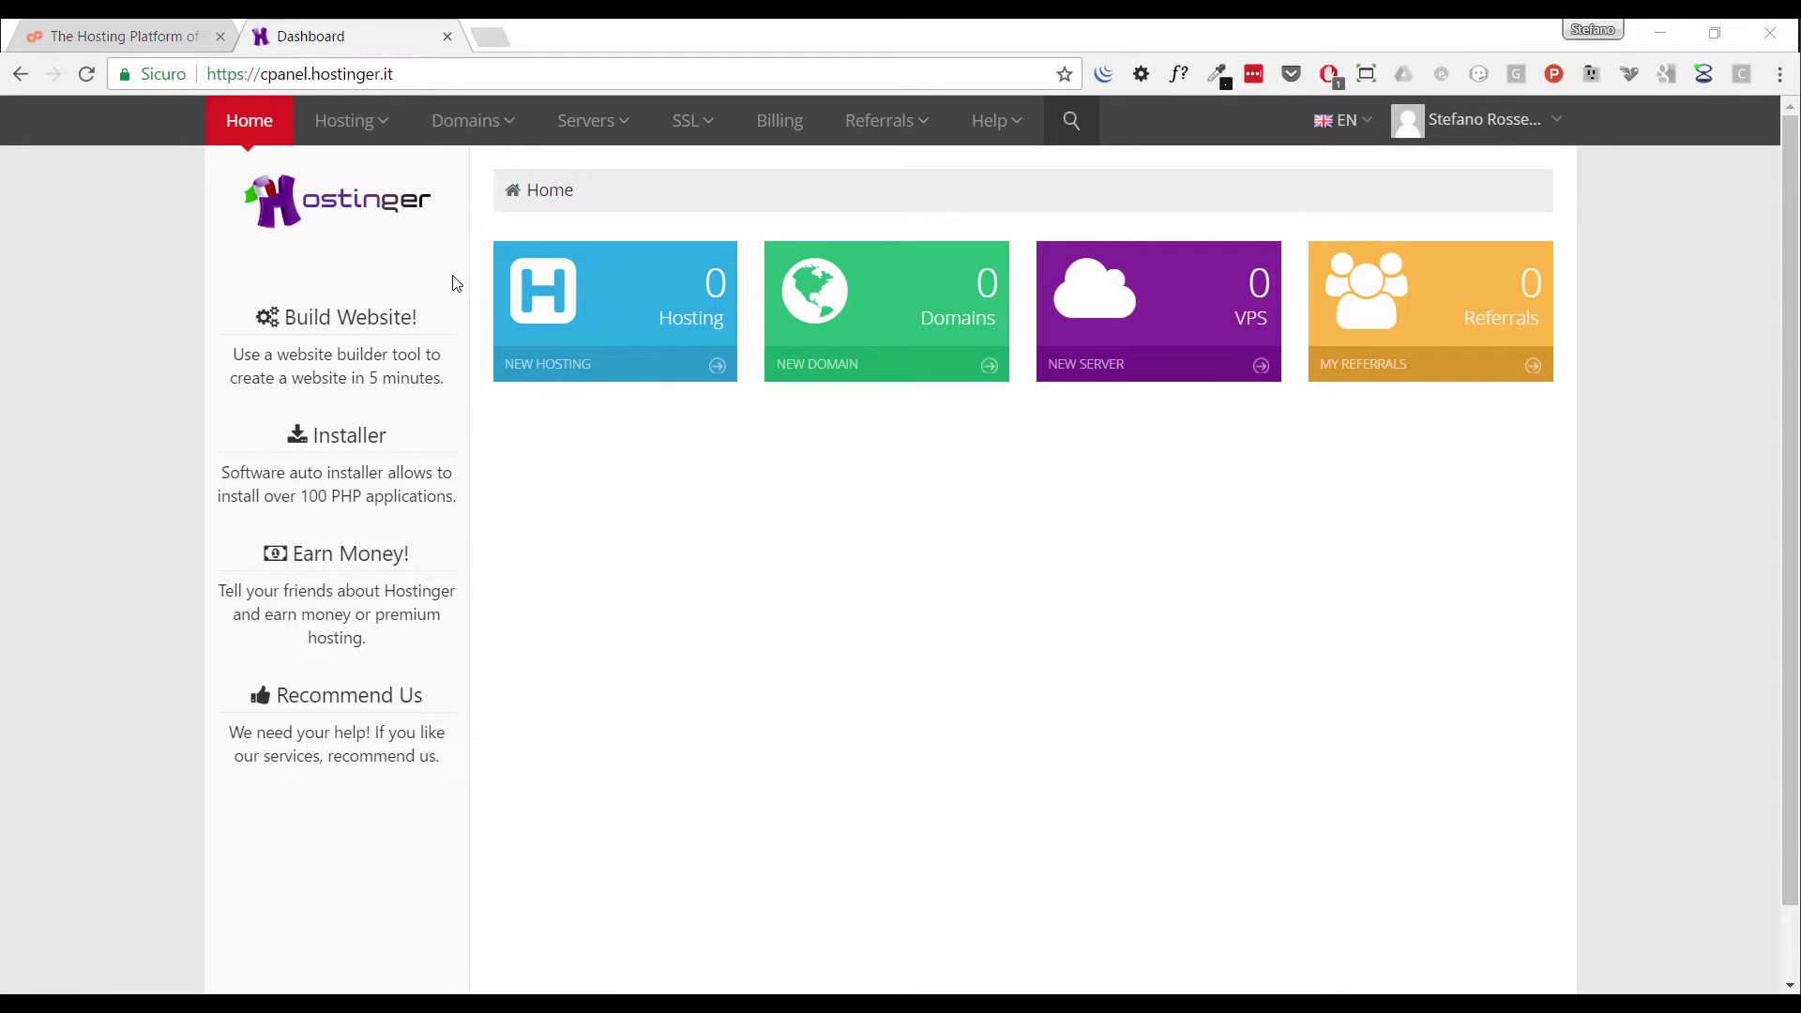
left_click(461, 119)
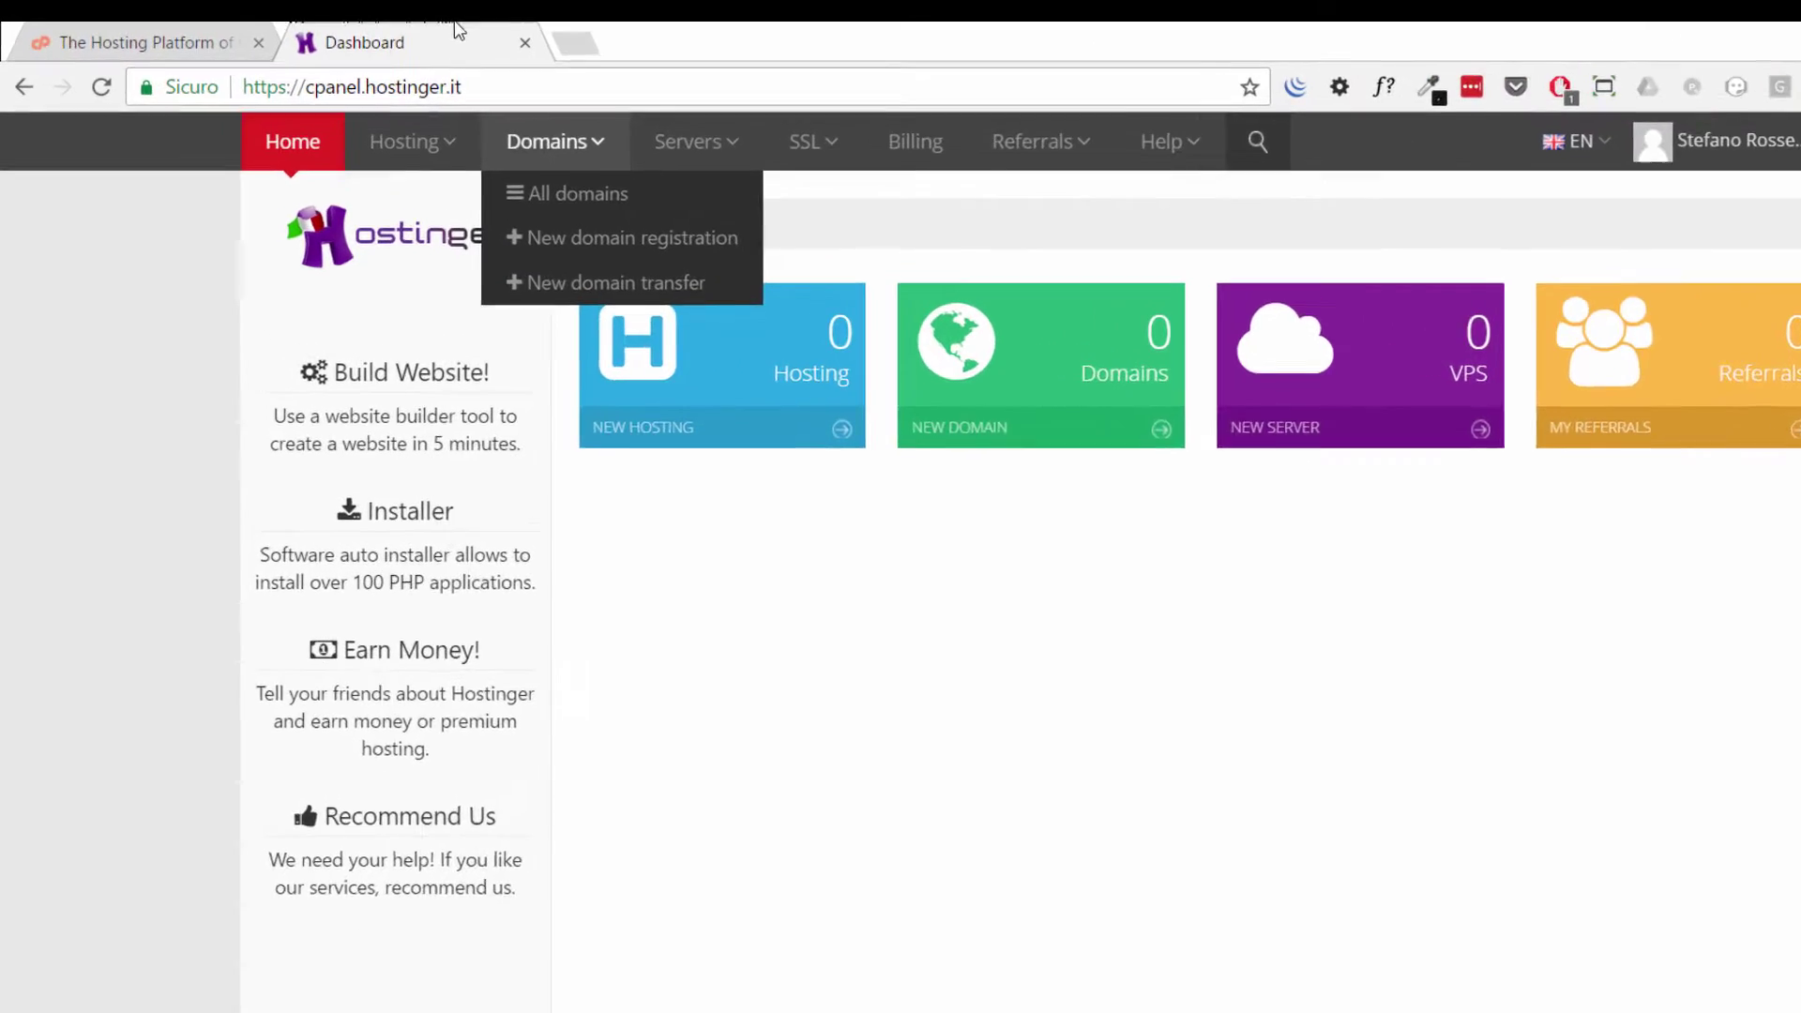
left_click(356, 121)
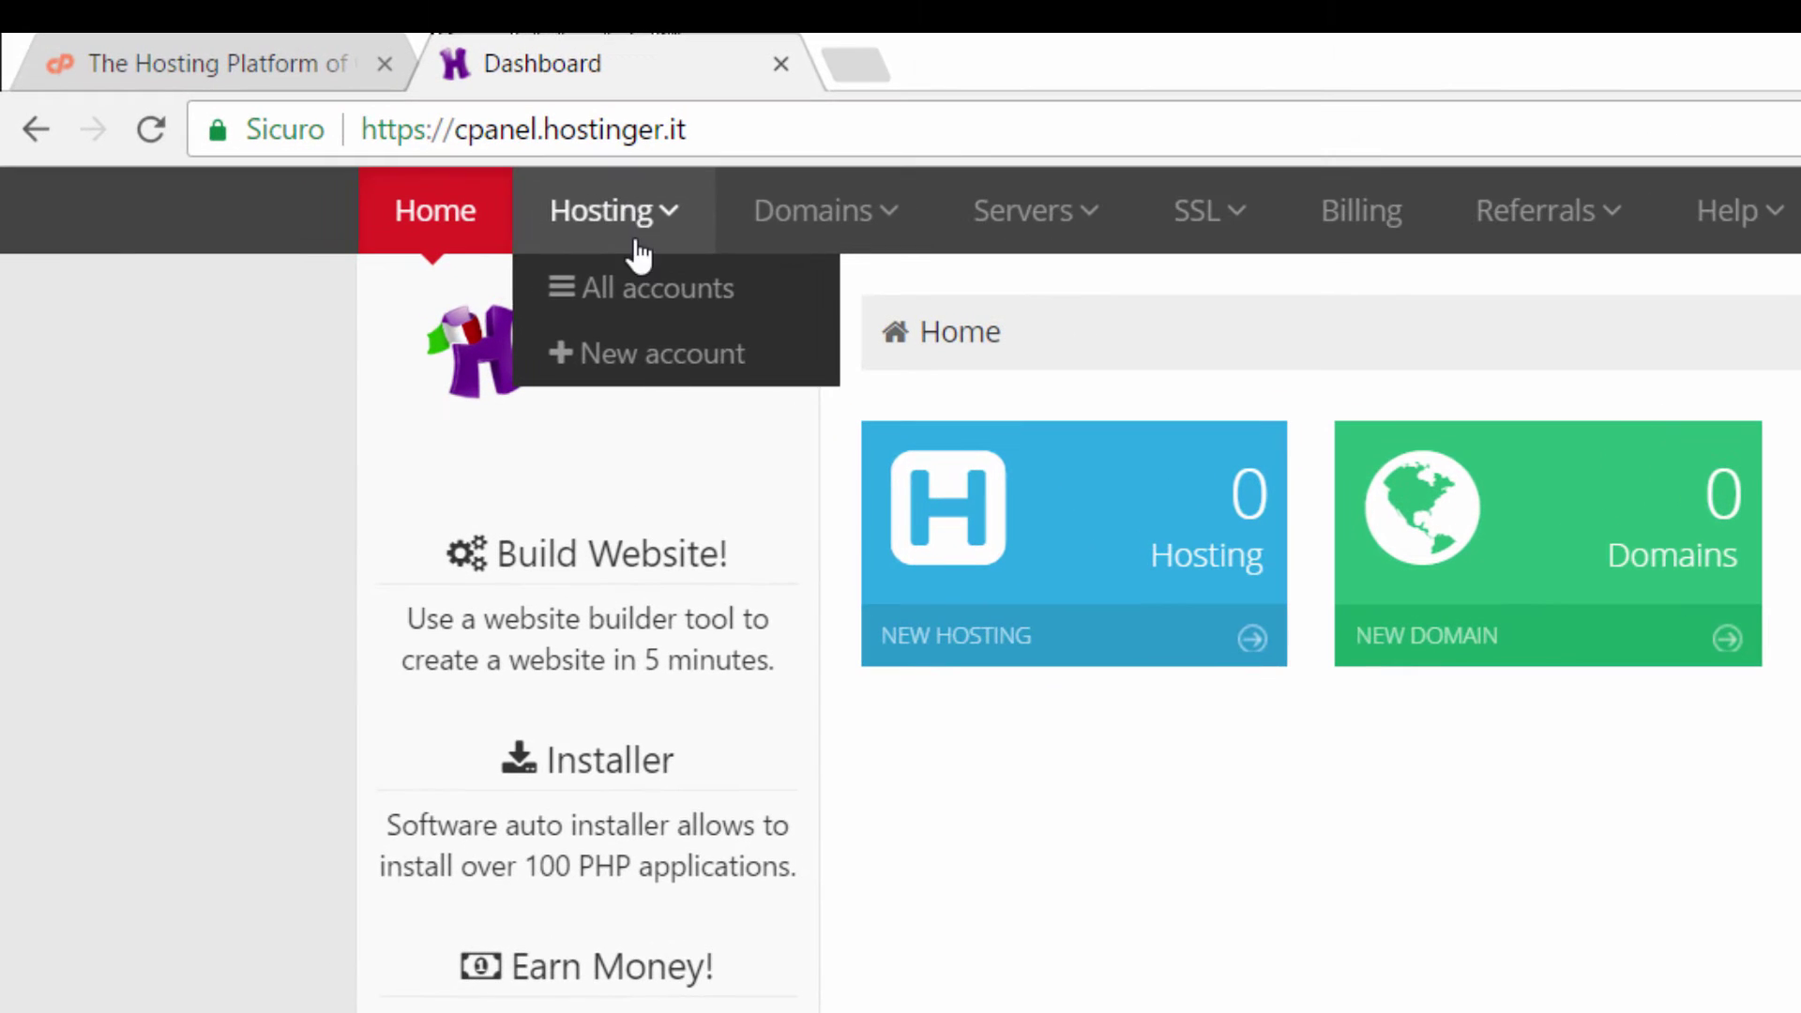
left_click(657, 371)
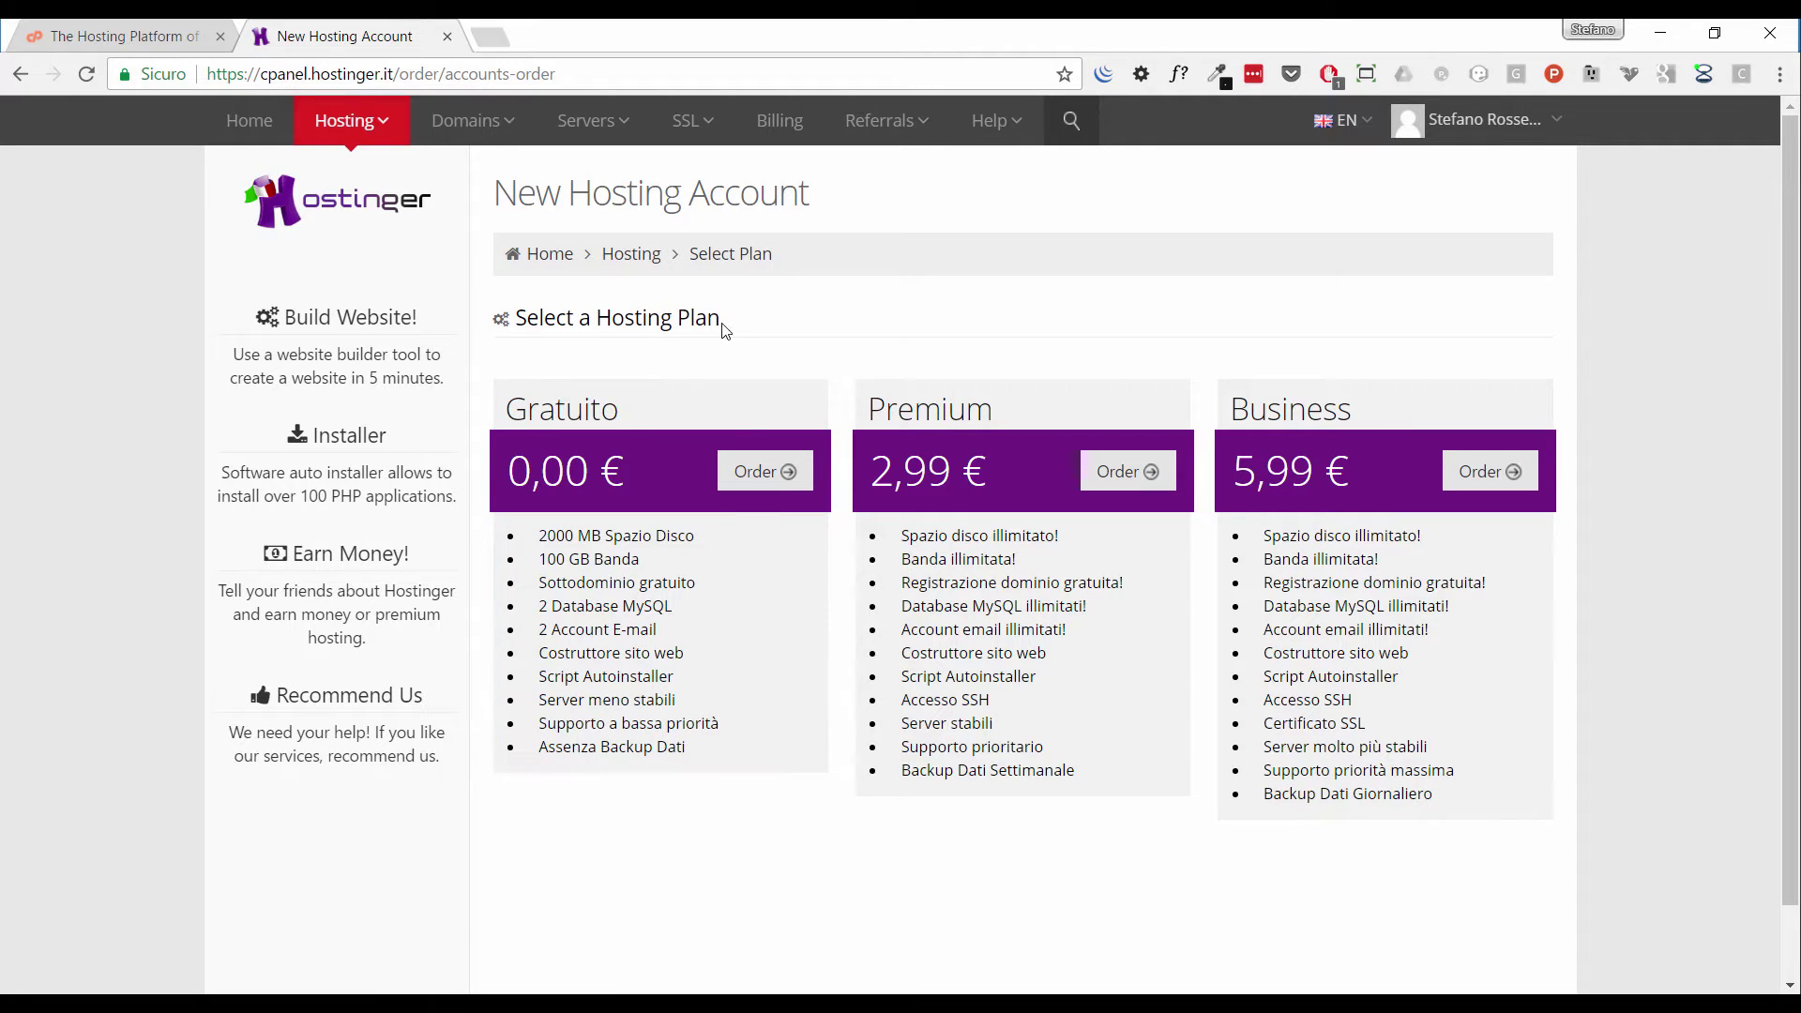
left_click(773, 479)
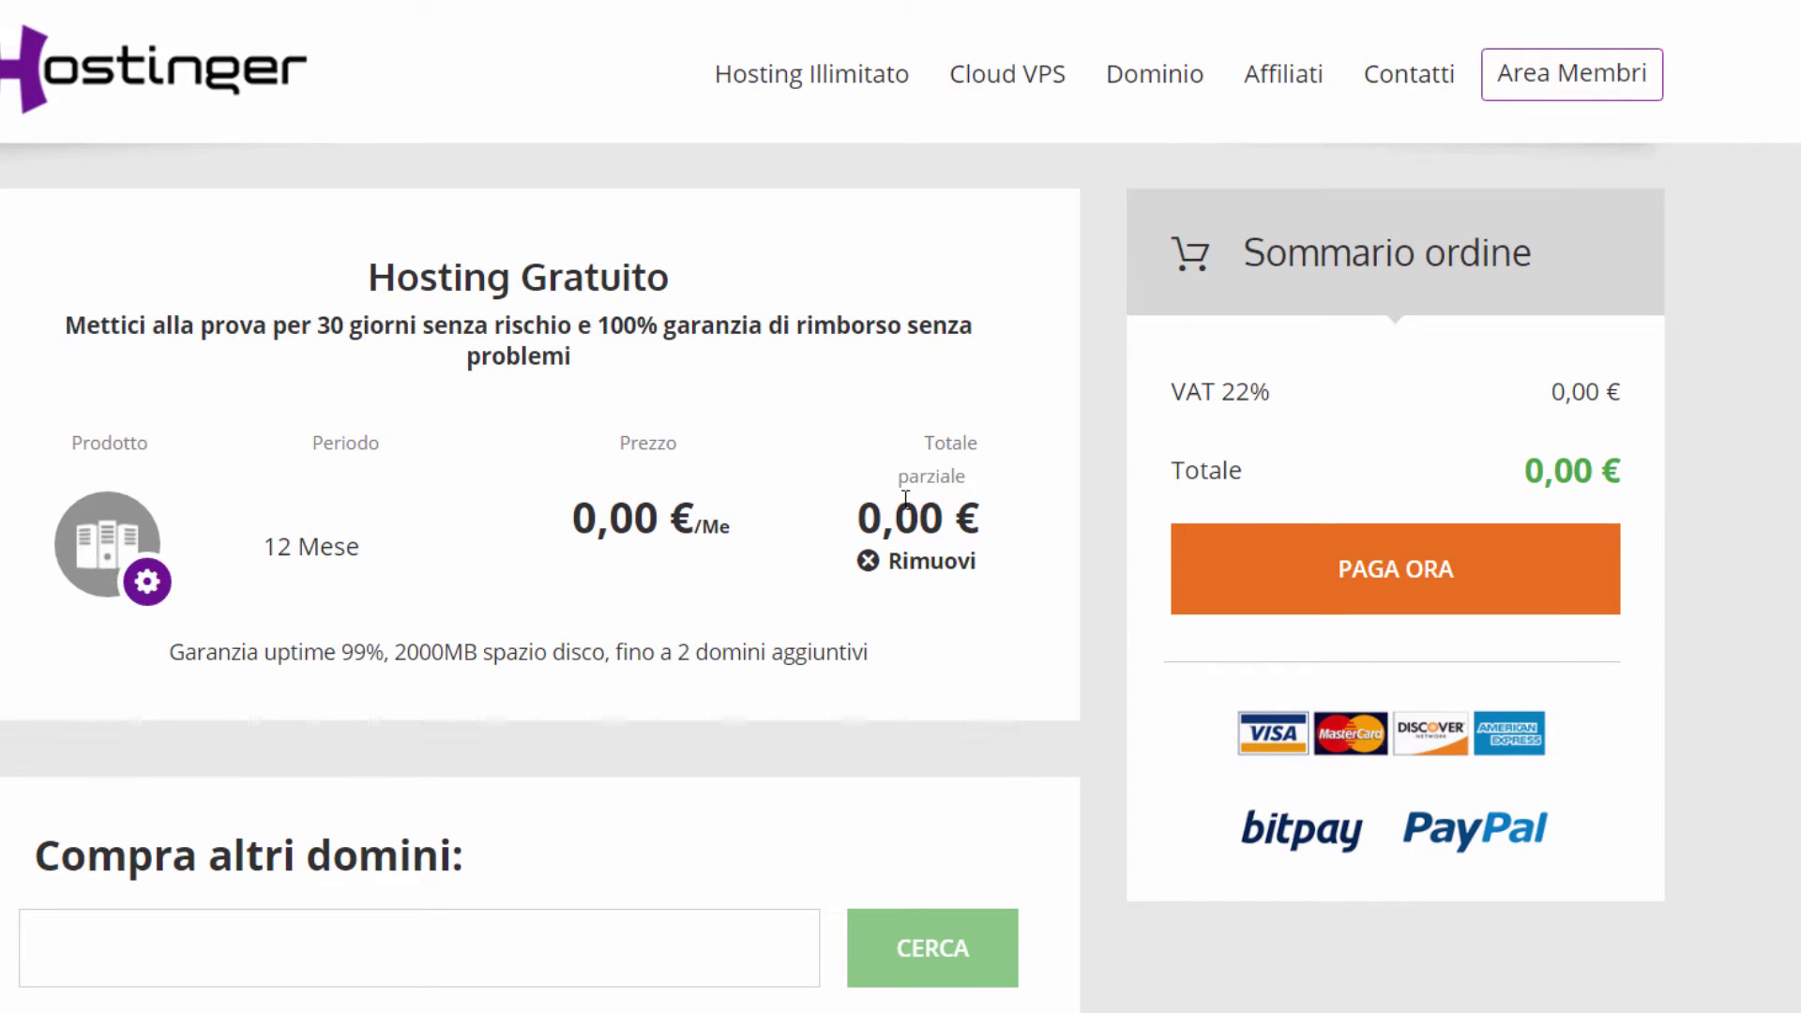
Check out the Hosting Gratuito order, accept the terms and privacy policy, and complete the order.
left_click(1247, 595)
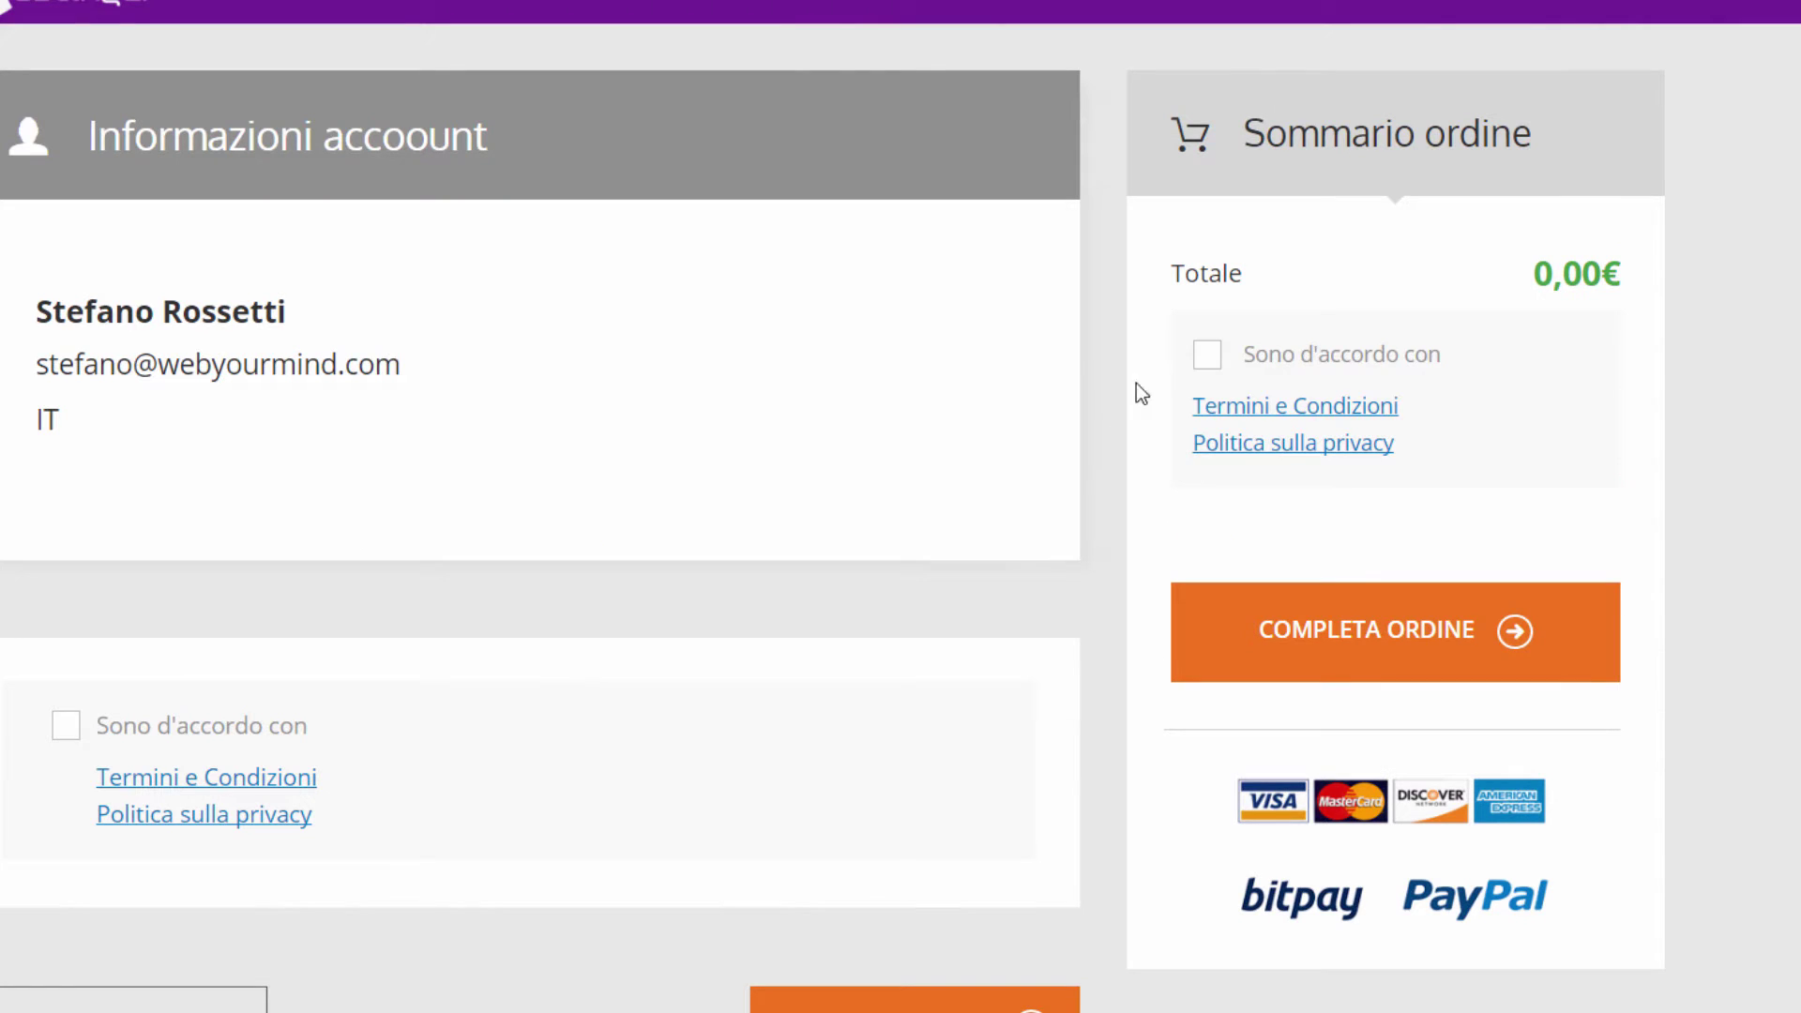
left_click(1203, 354)
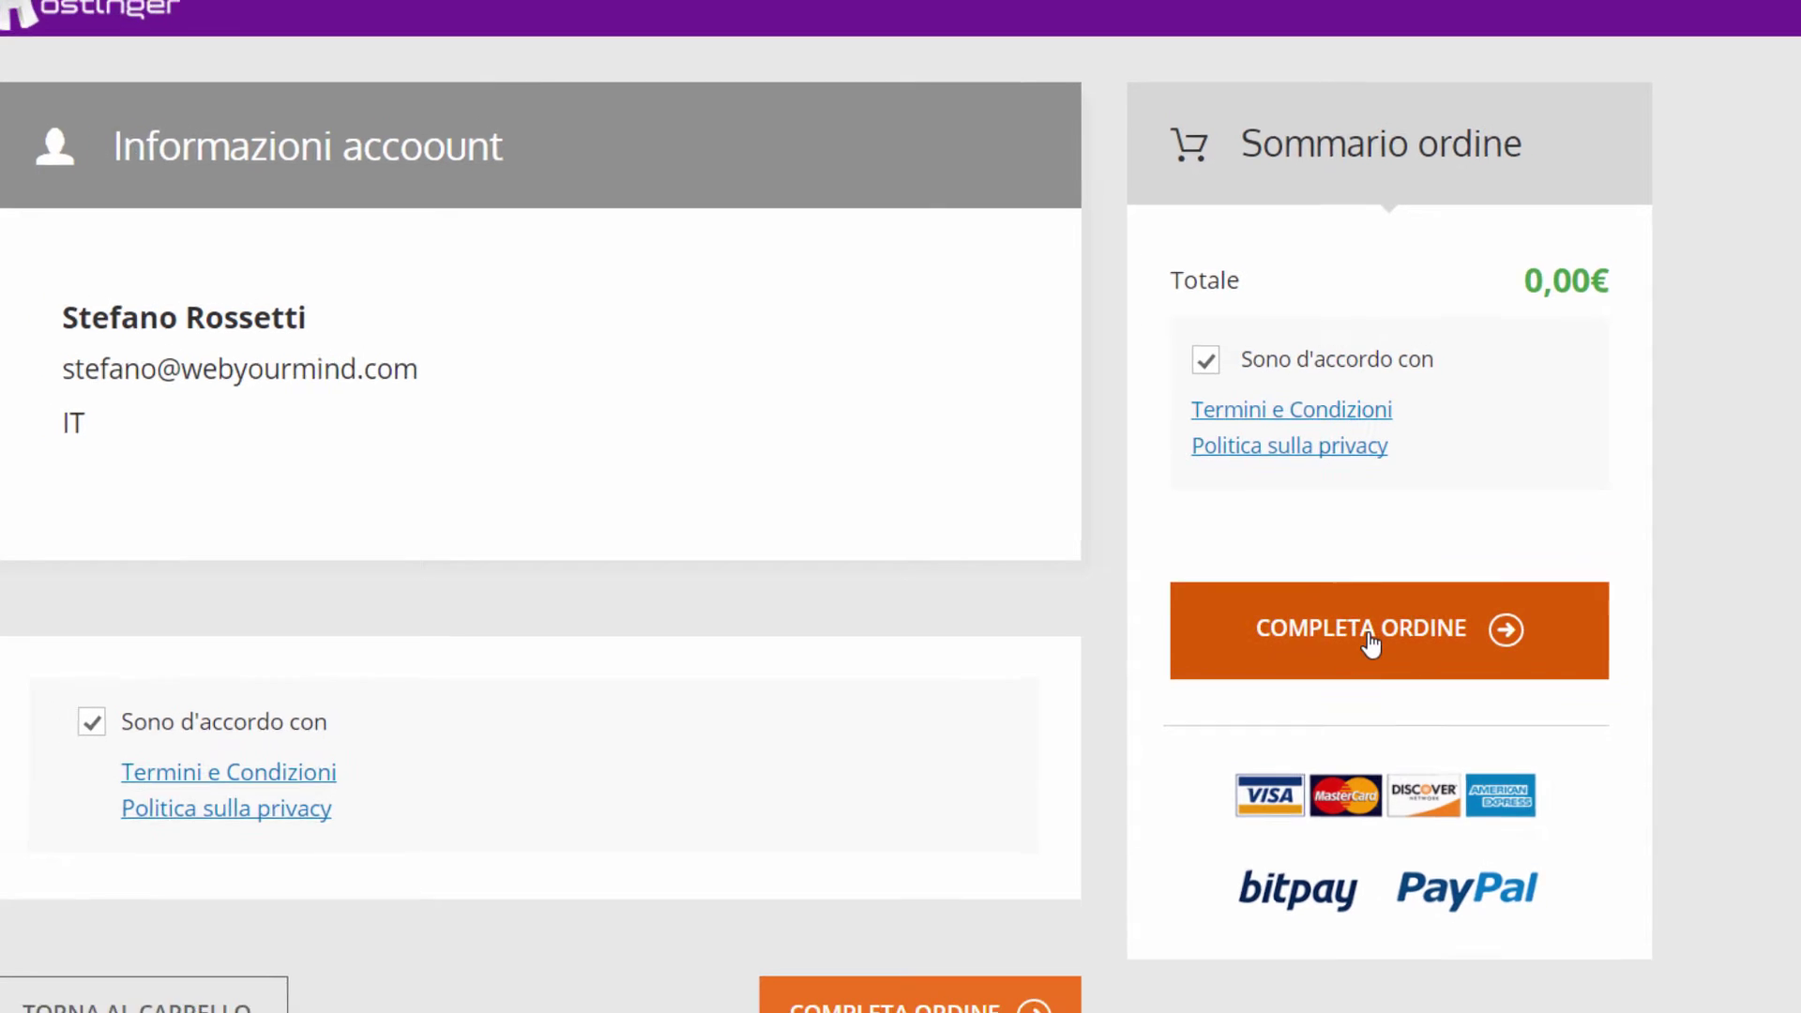
left_click(1344, 627)
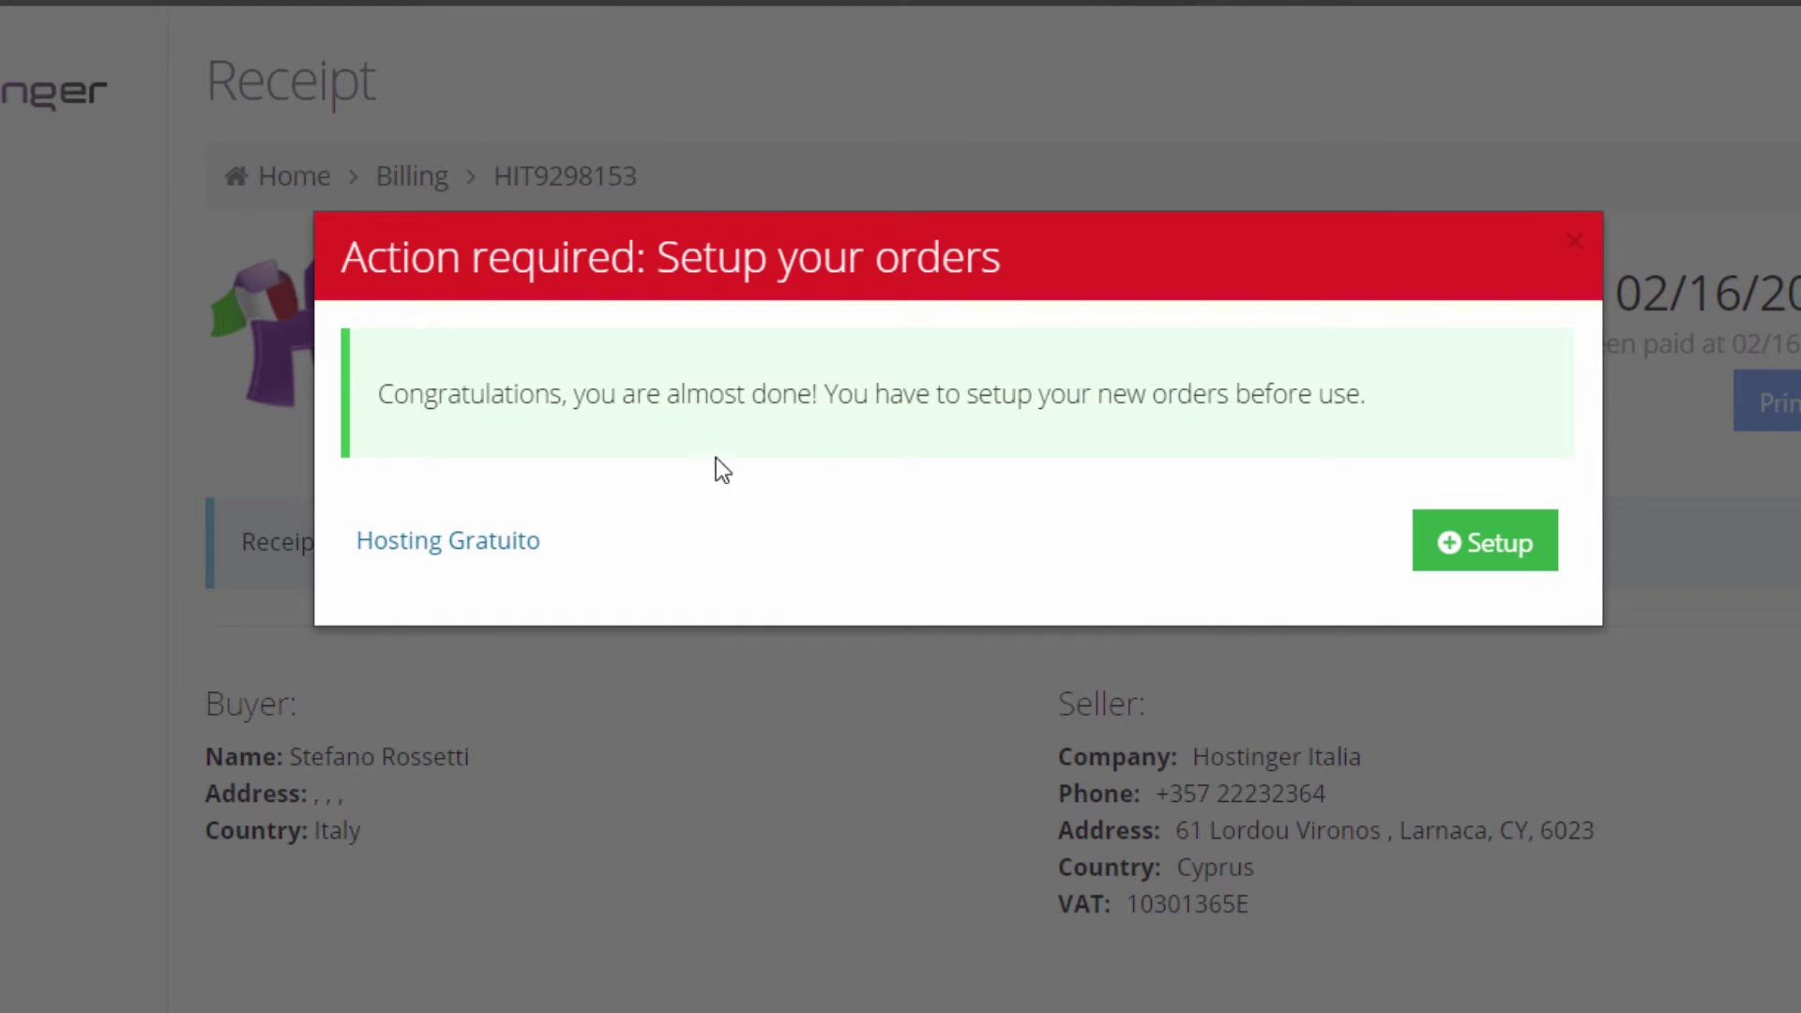
Begin setting up the Hosting Gratuito order with a free subdomain named wymtuts and the .esy.es extension.
left_click(1492, 546)
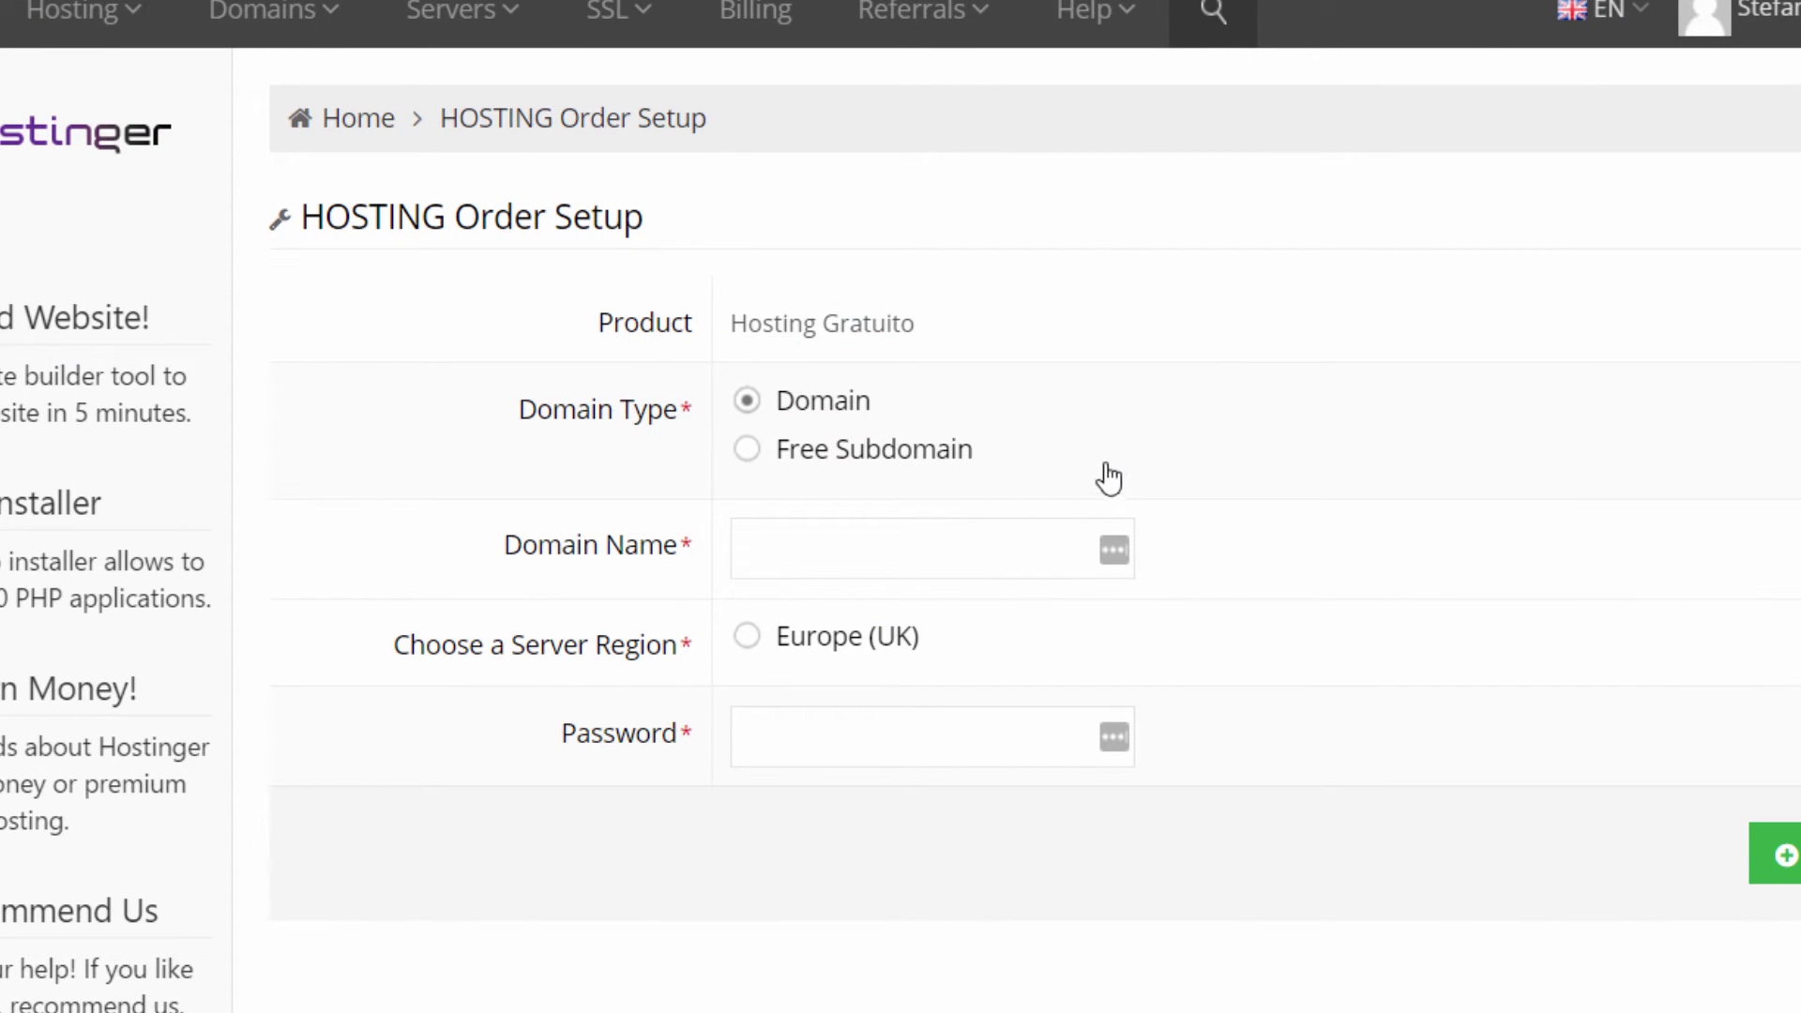
left_click(748, 453)
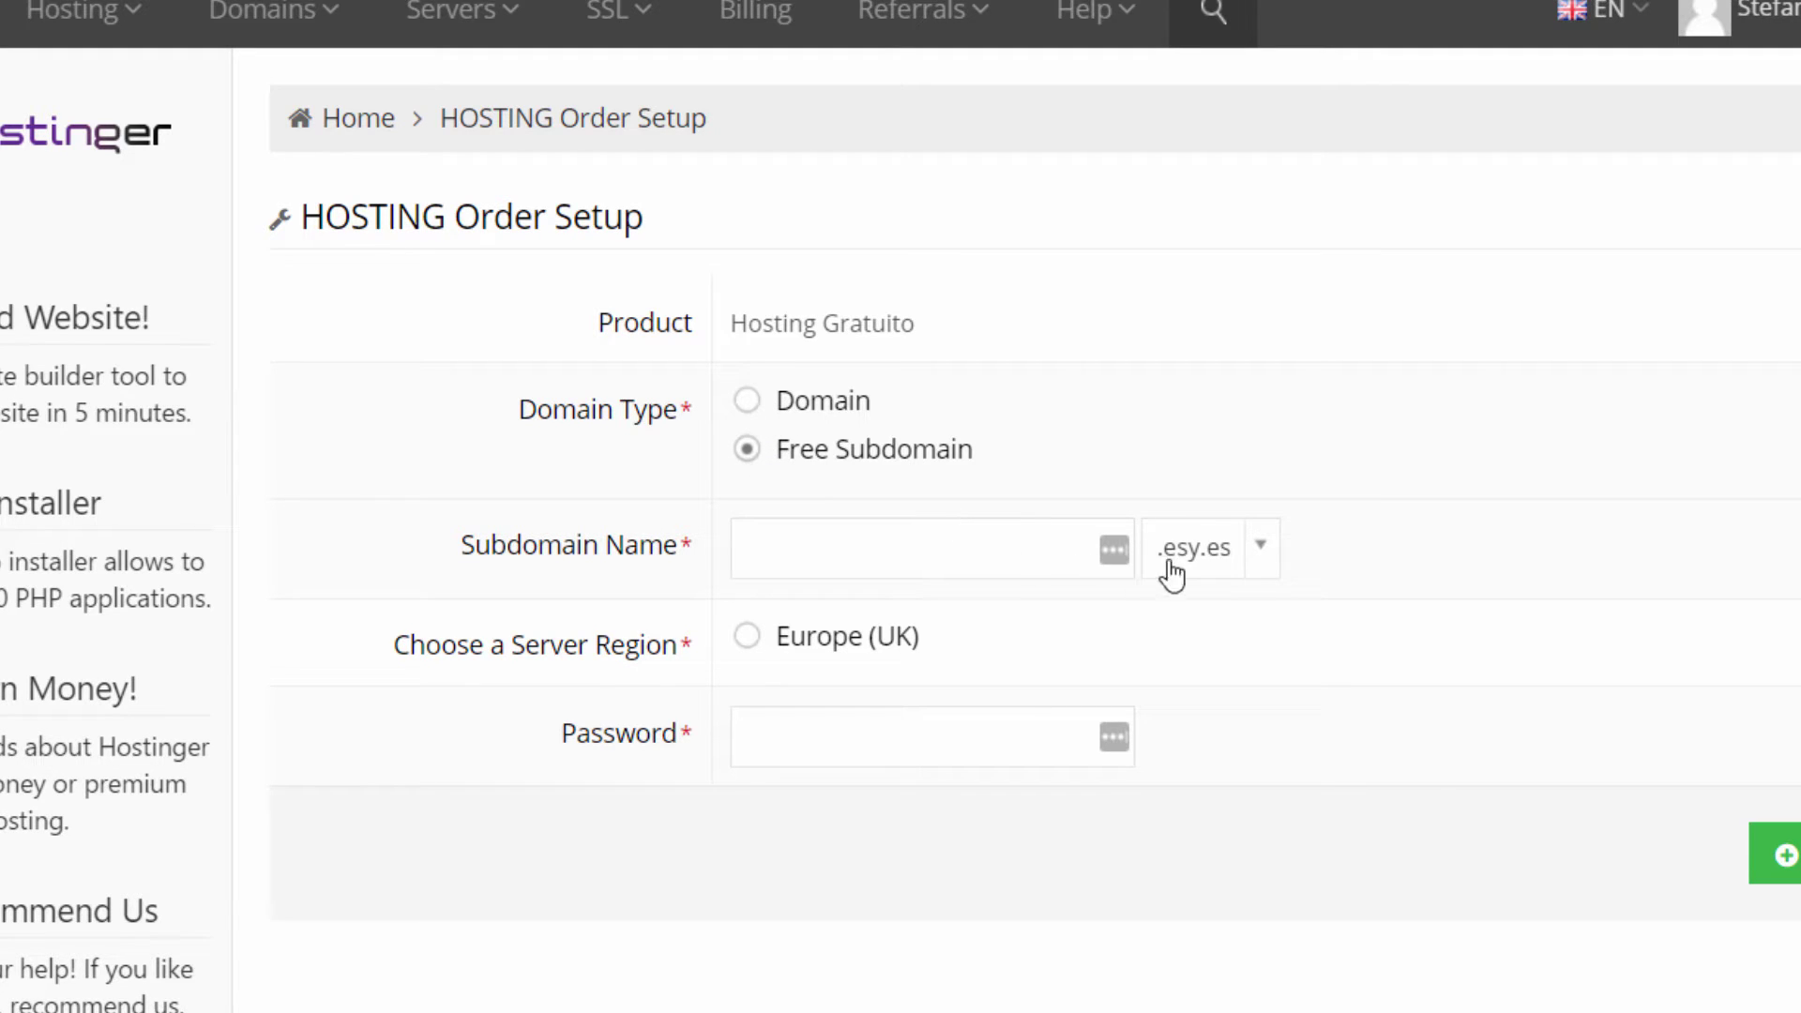
left_click(1265, 558)
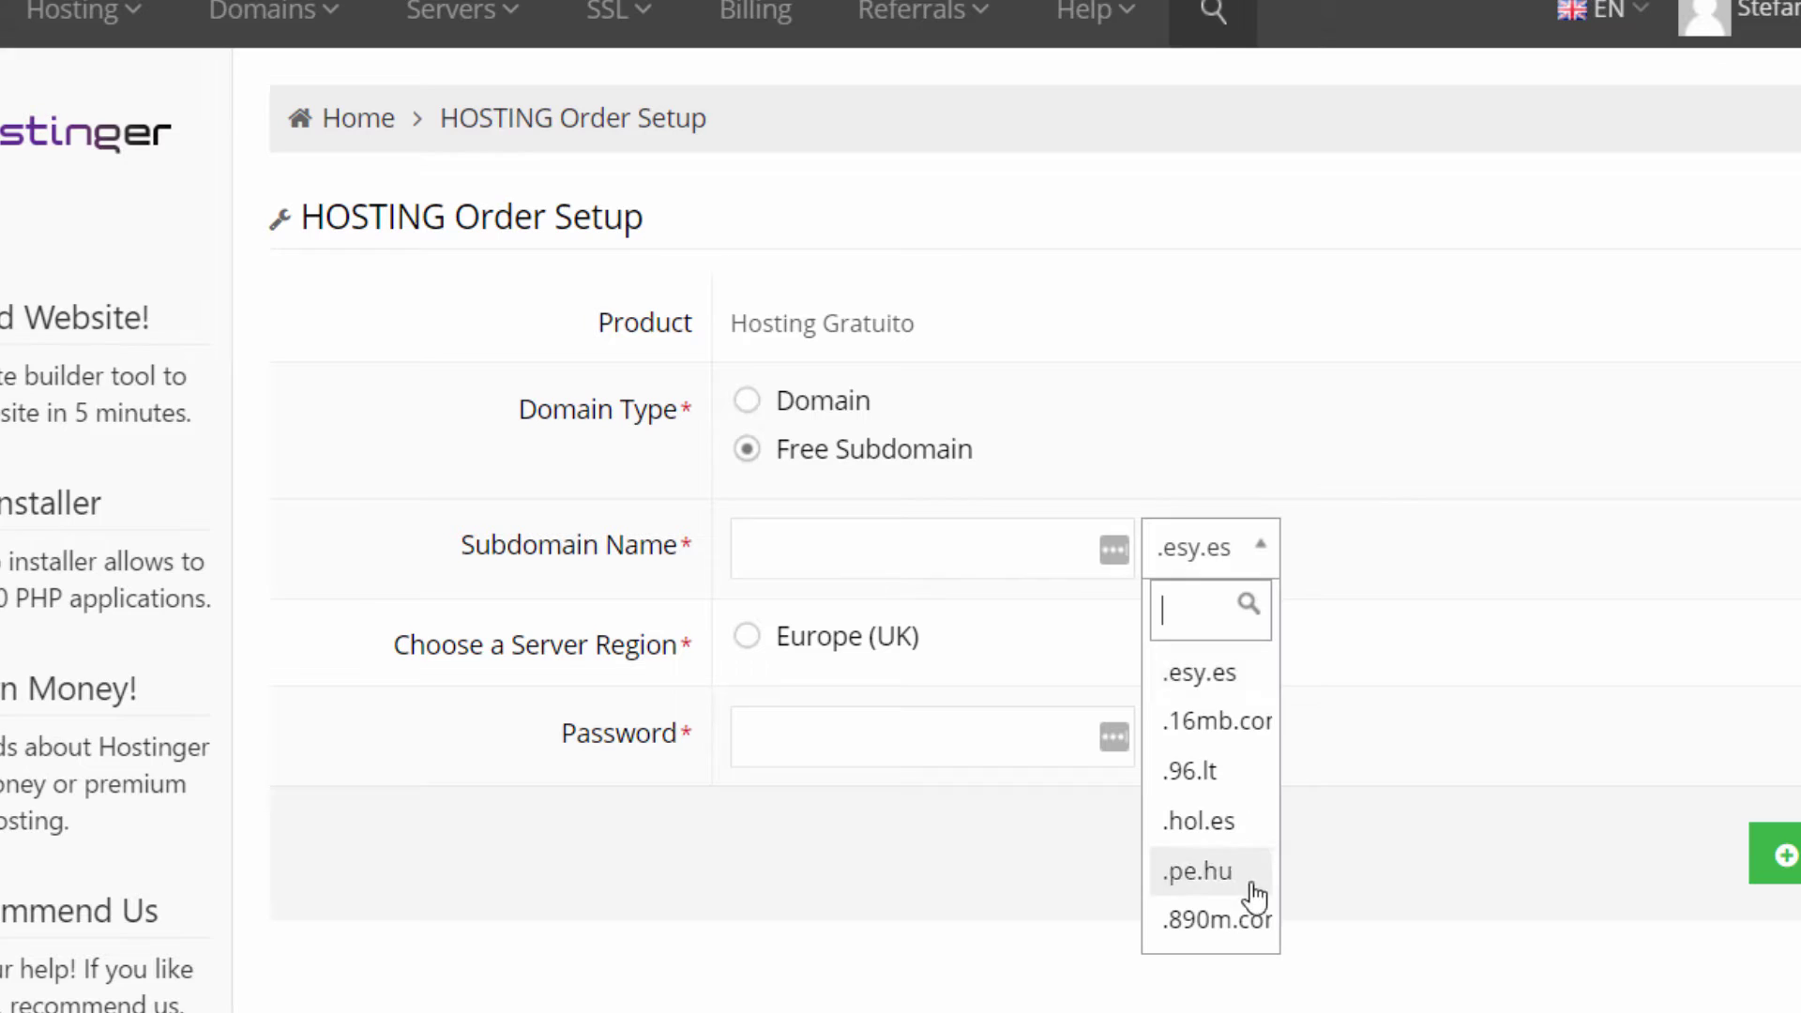
left_click(1210, 686)
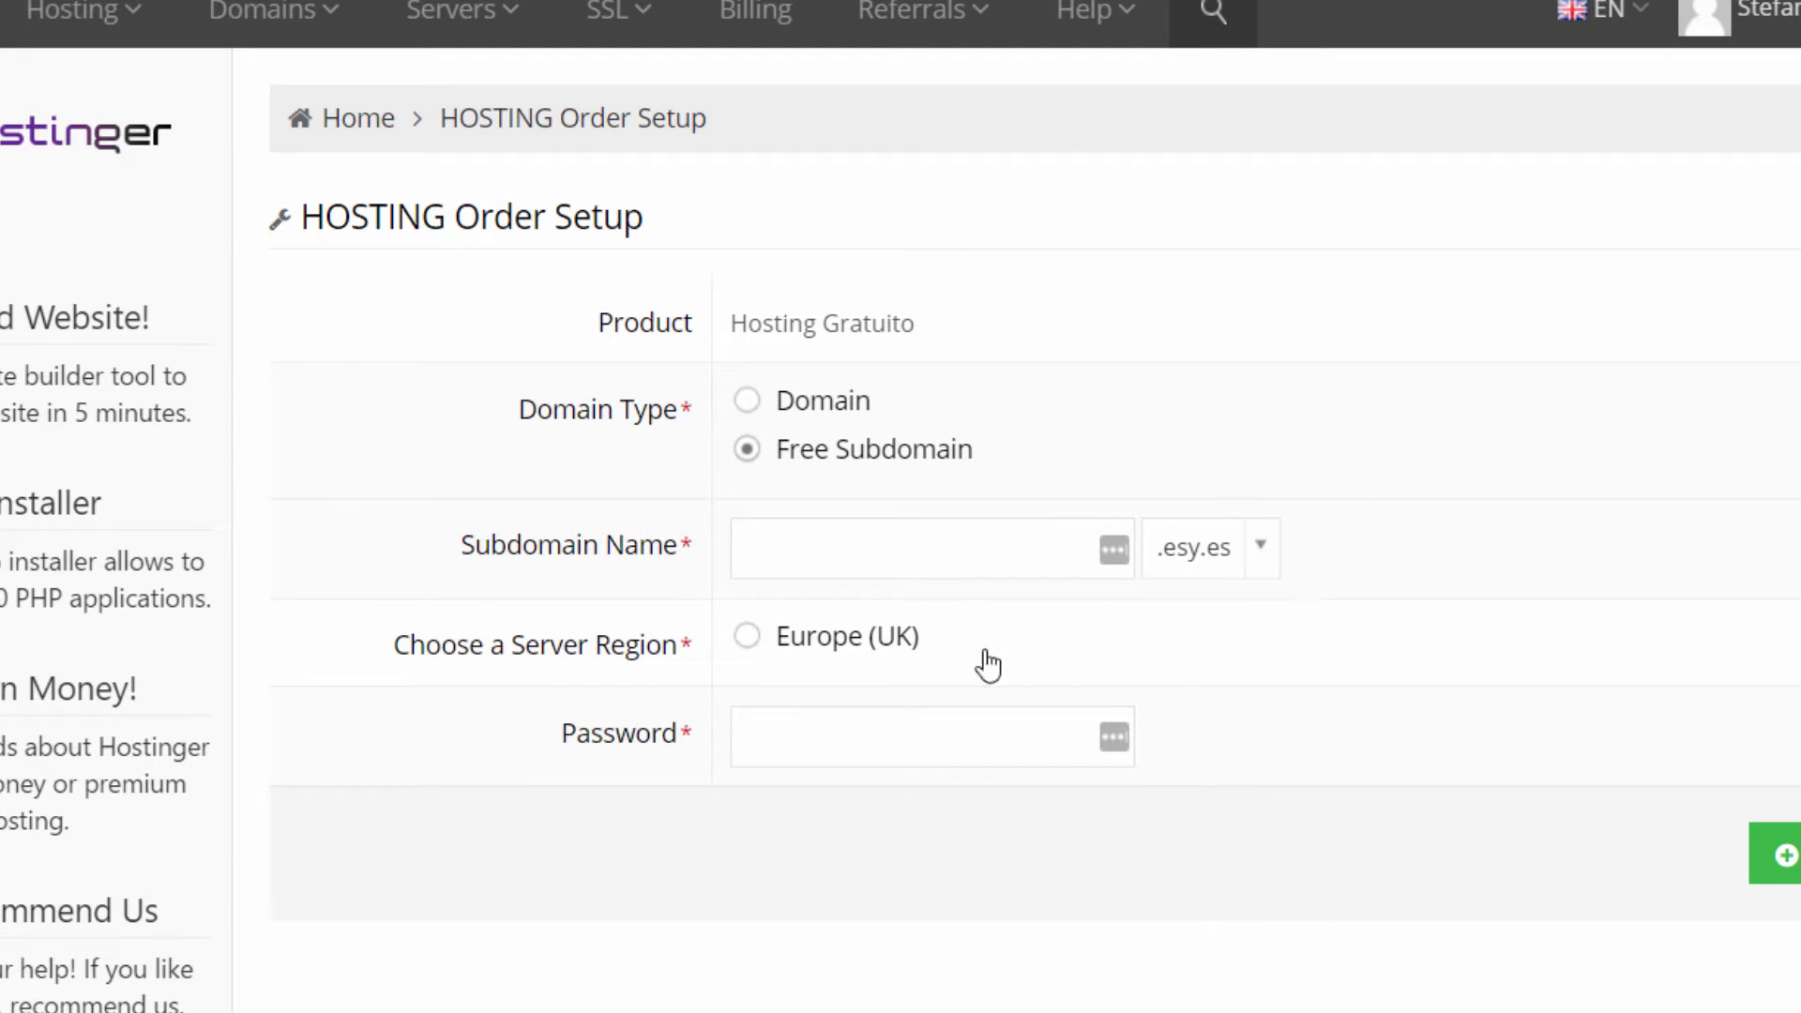
left_click(814, 554)
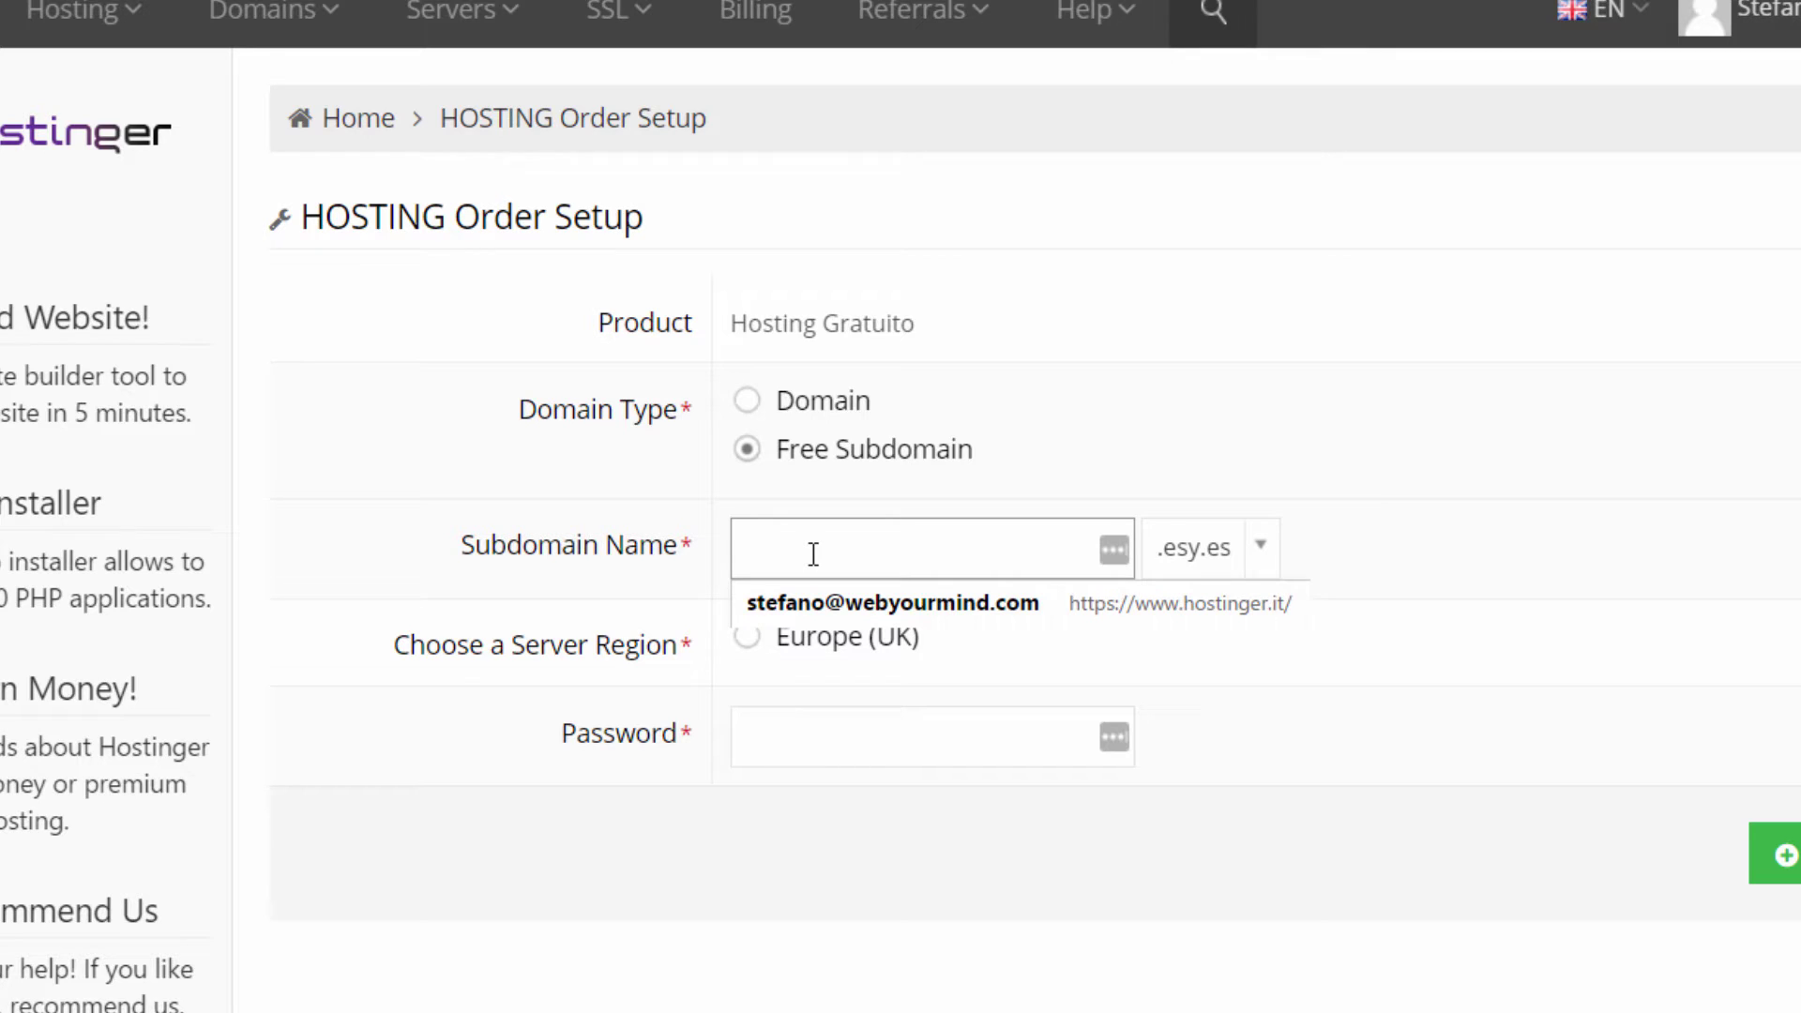
type("wym")
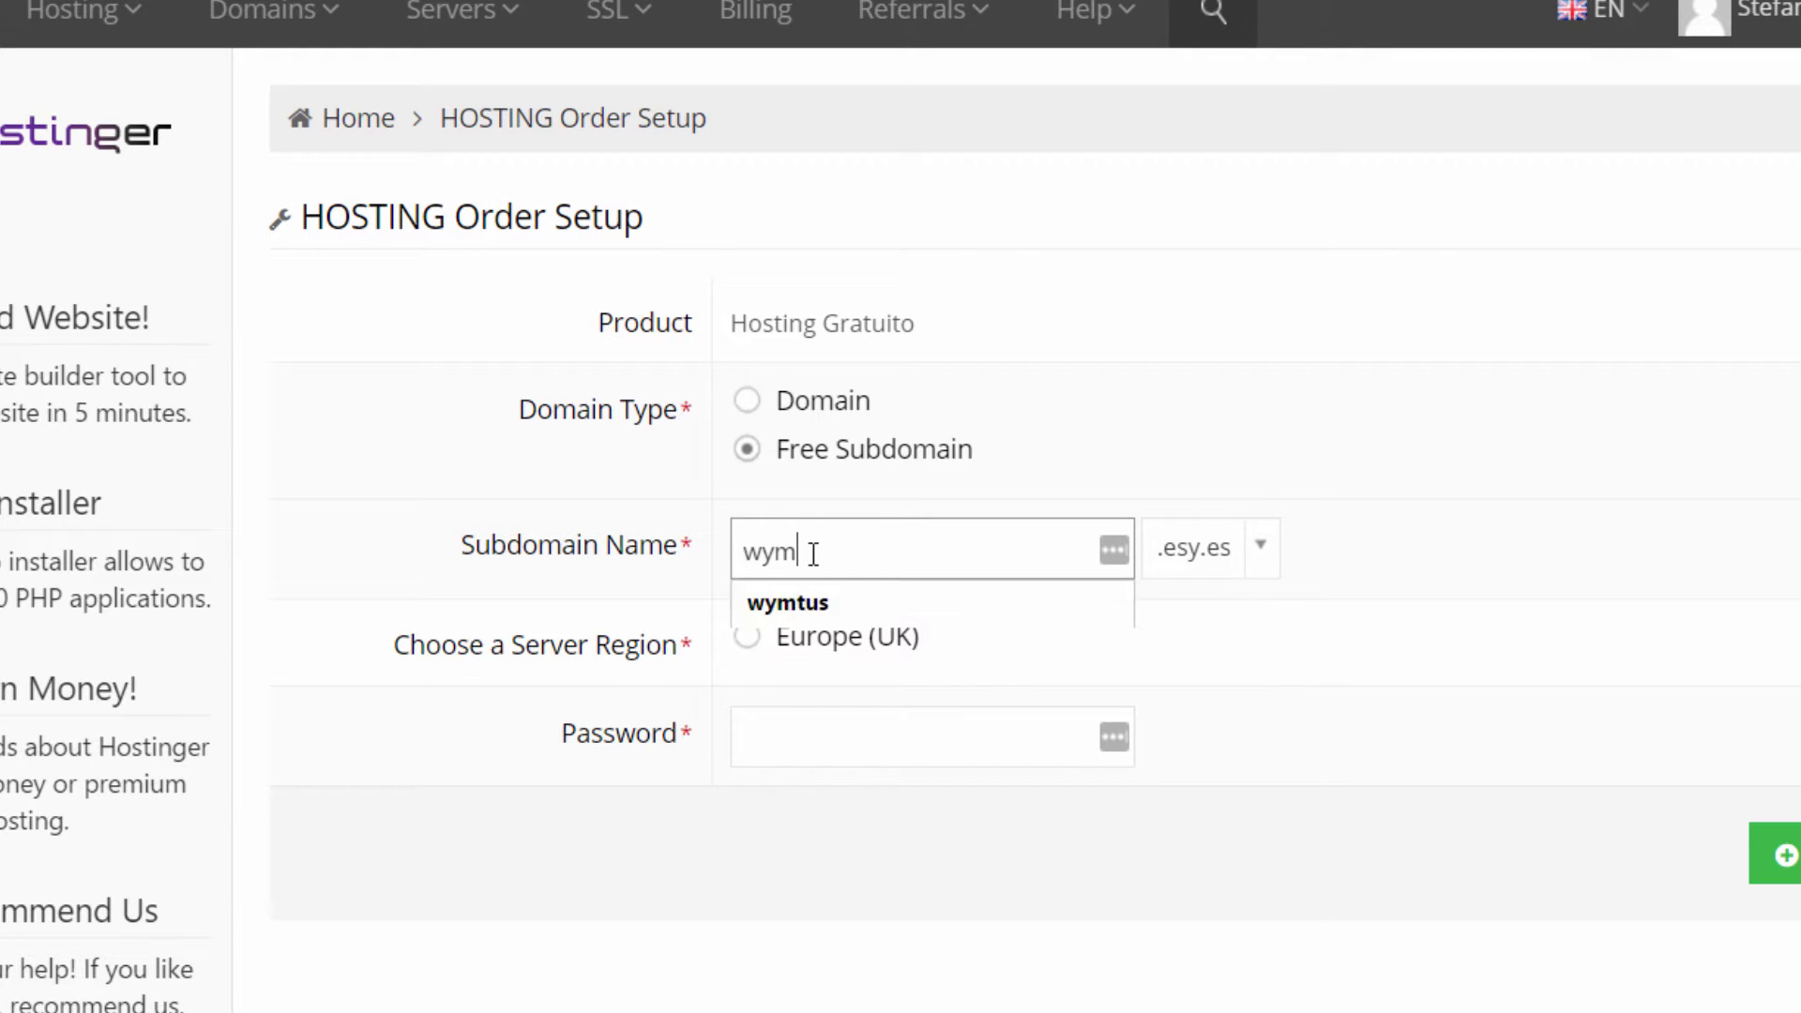
type("tuts")
Choose Europe (UK) as the server region, enter the account password, and submit the hosting setup.
left_click(749, 642)
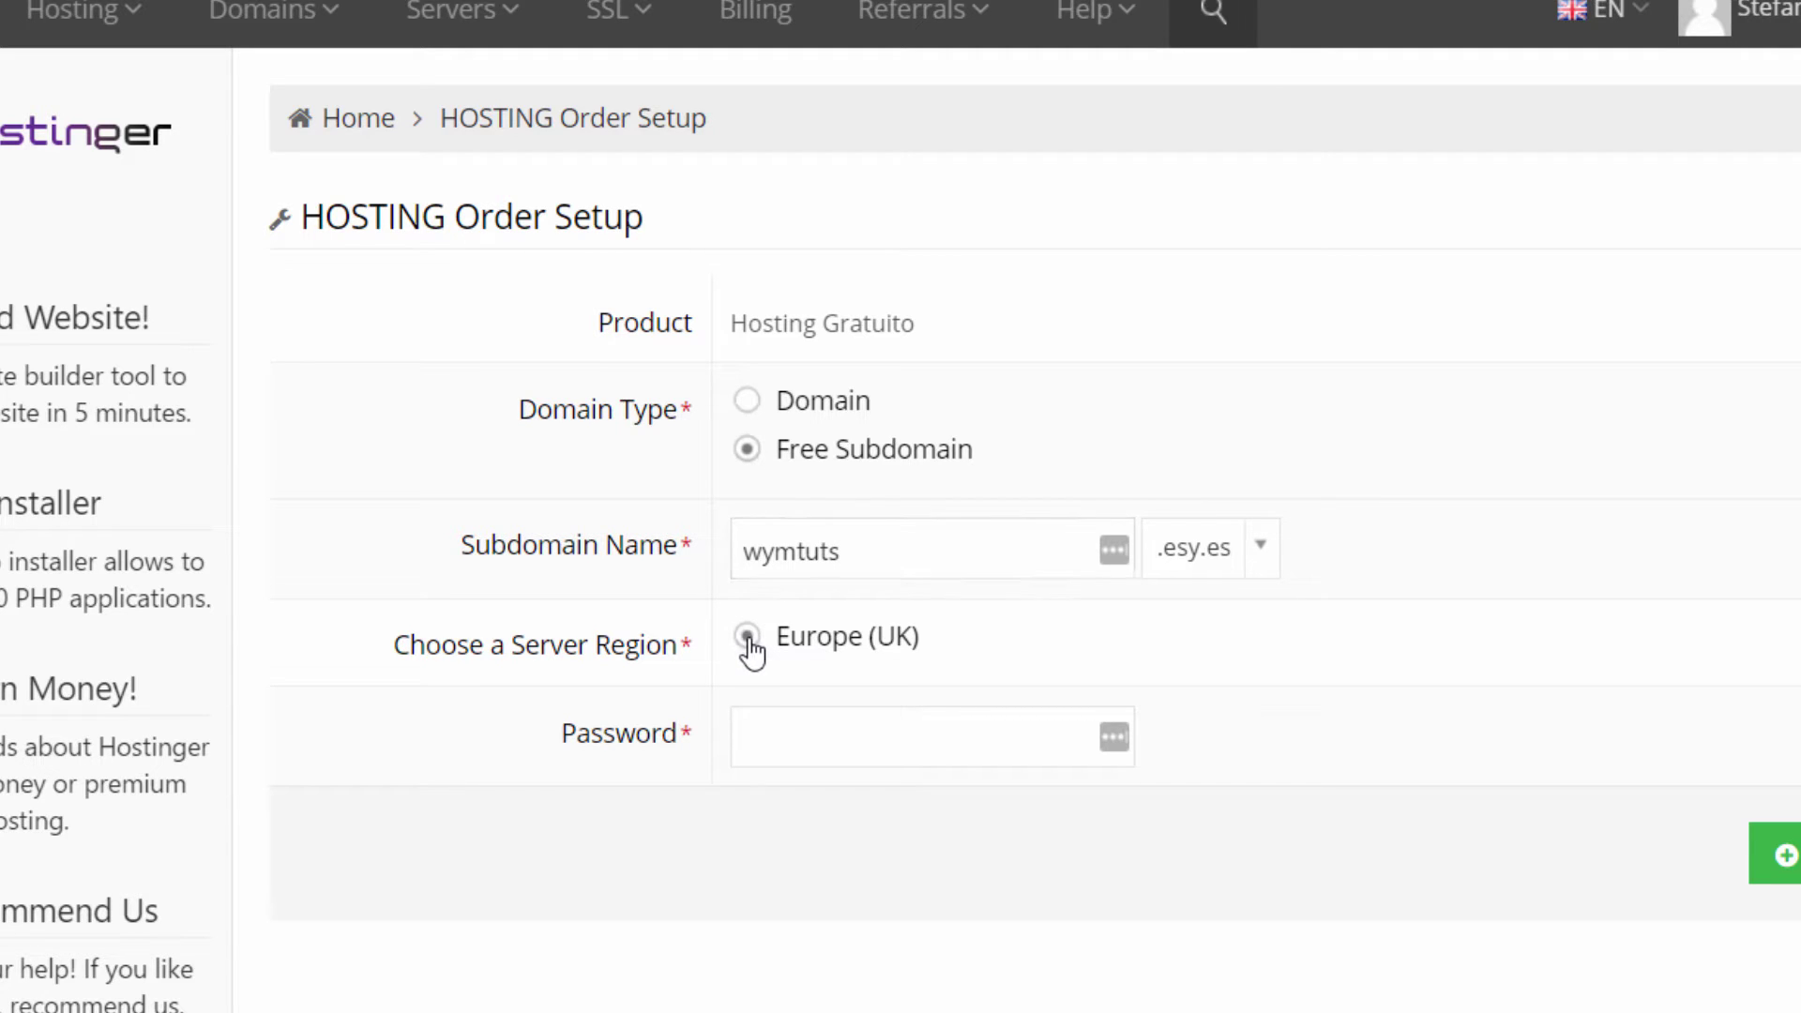
left_click(801, 749)
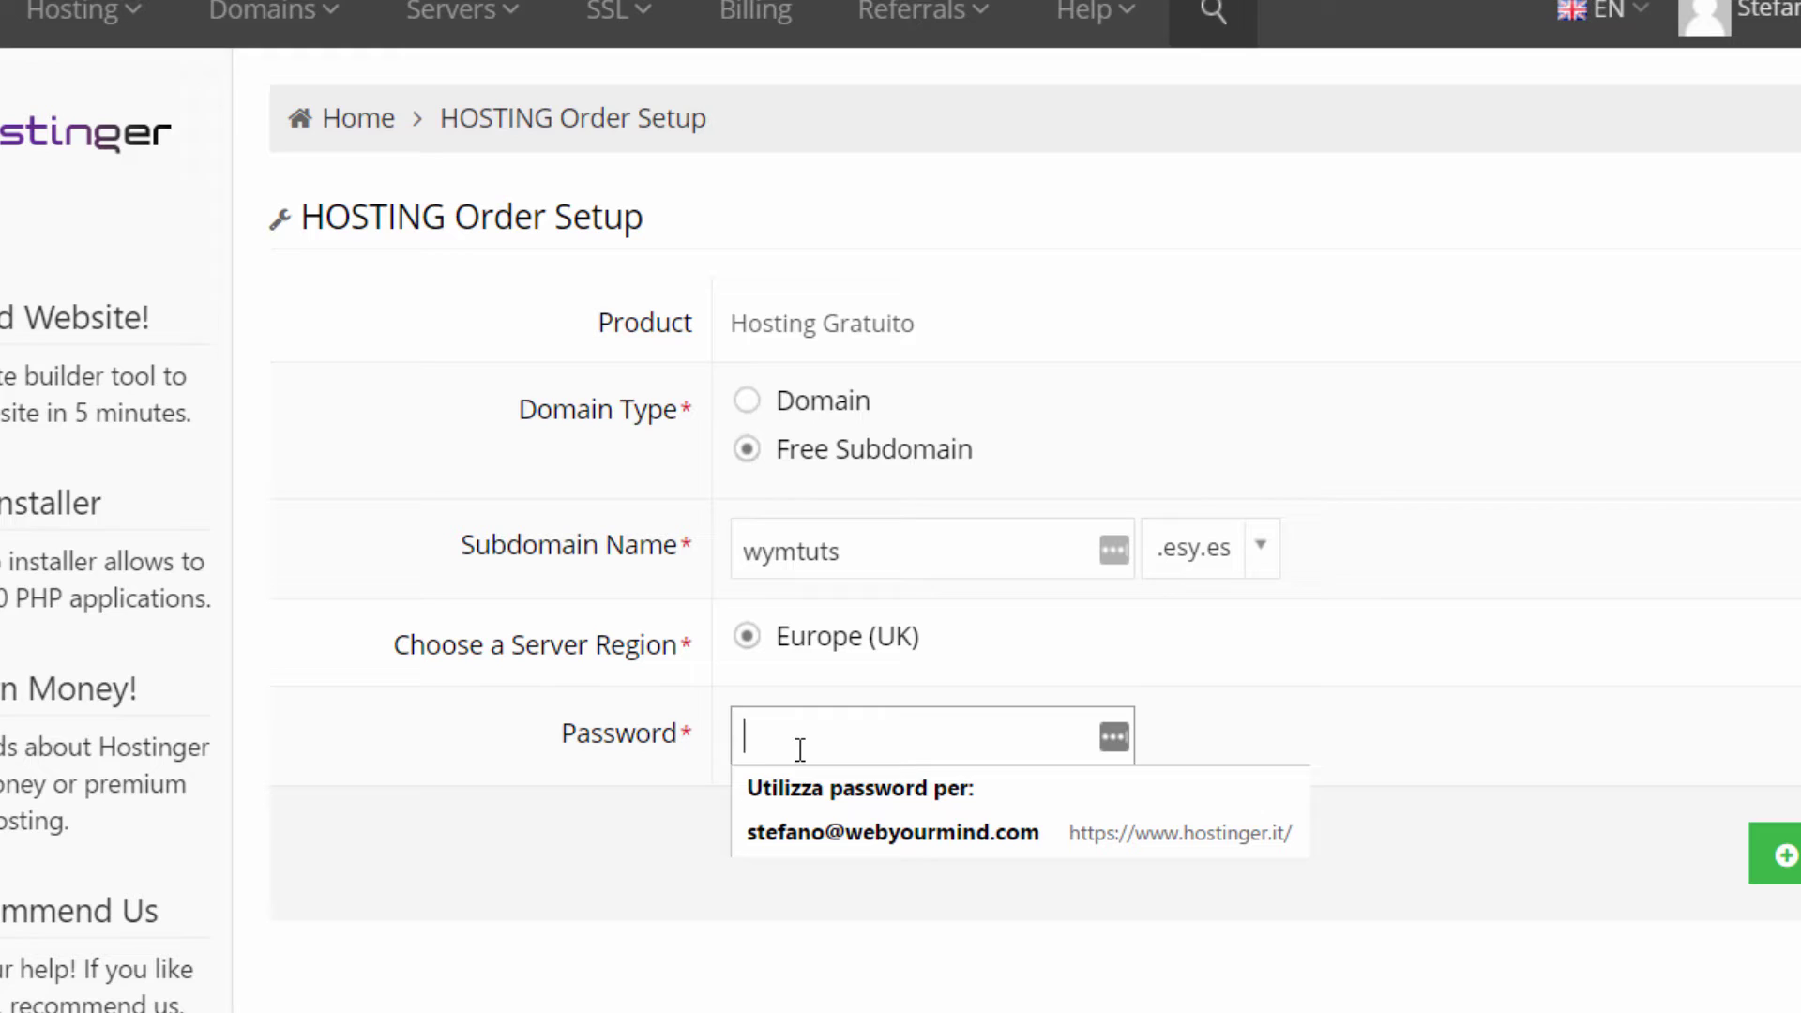
type("•••••••••")
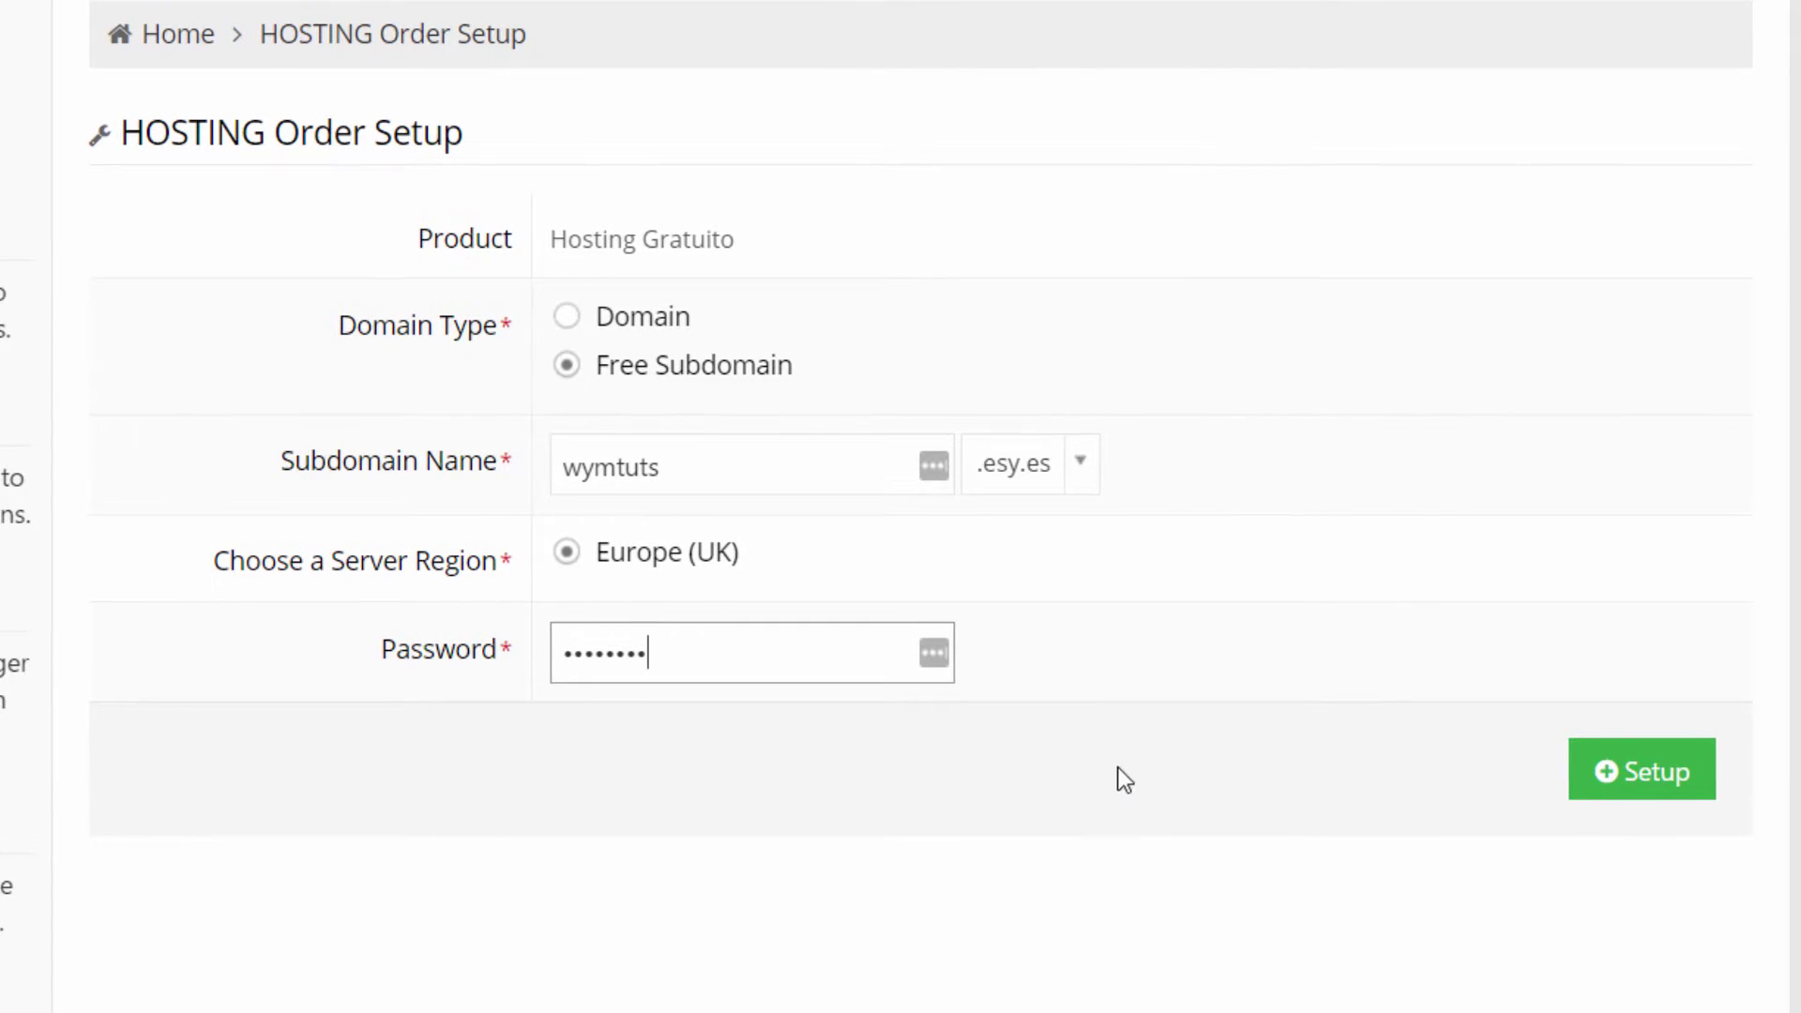
left_click(1658, 796)
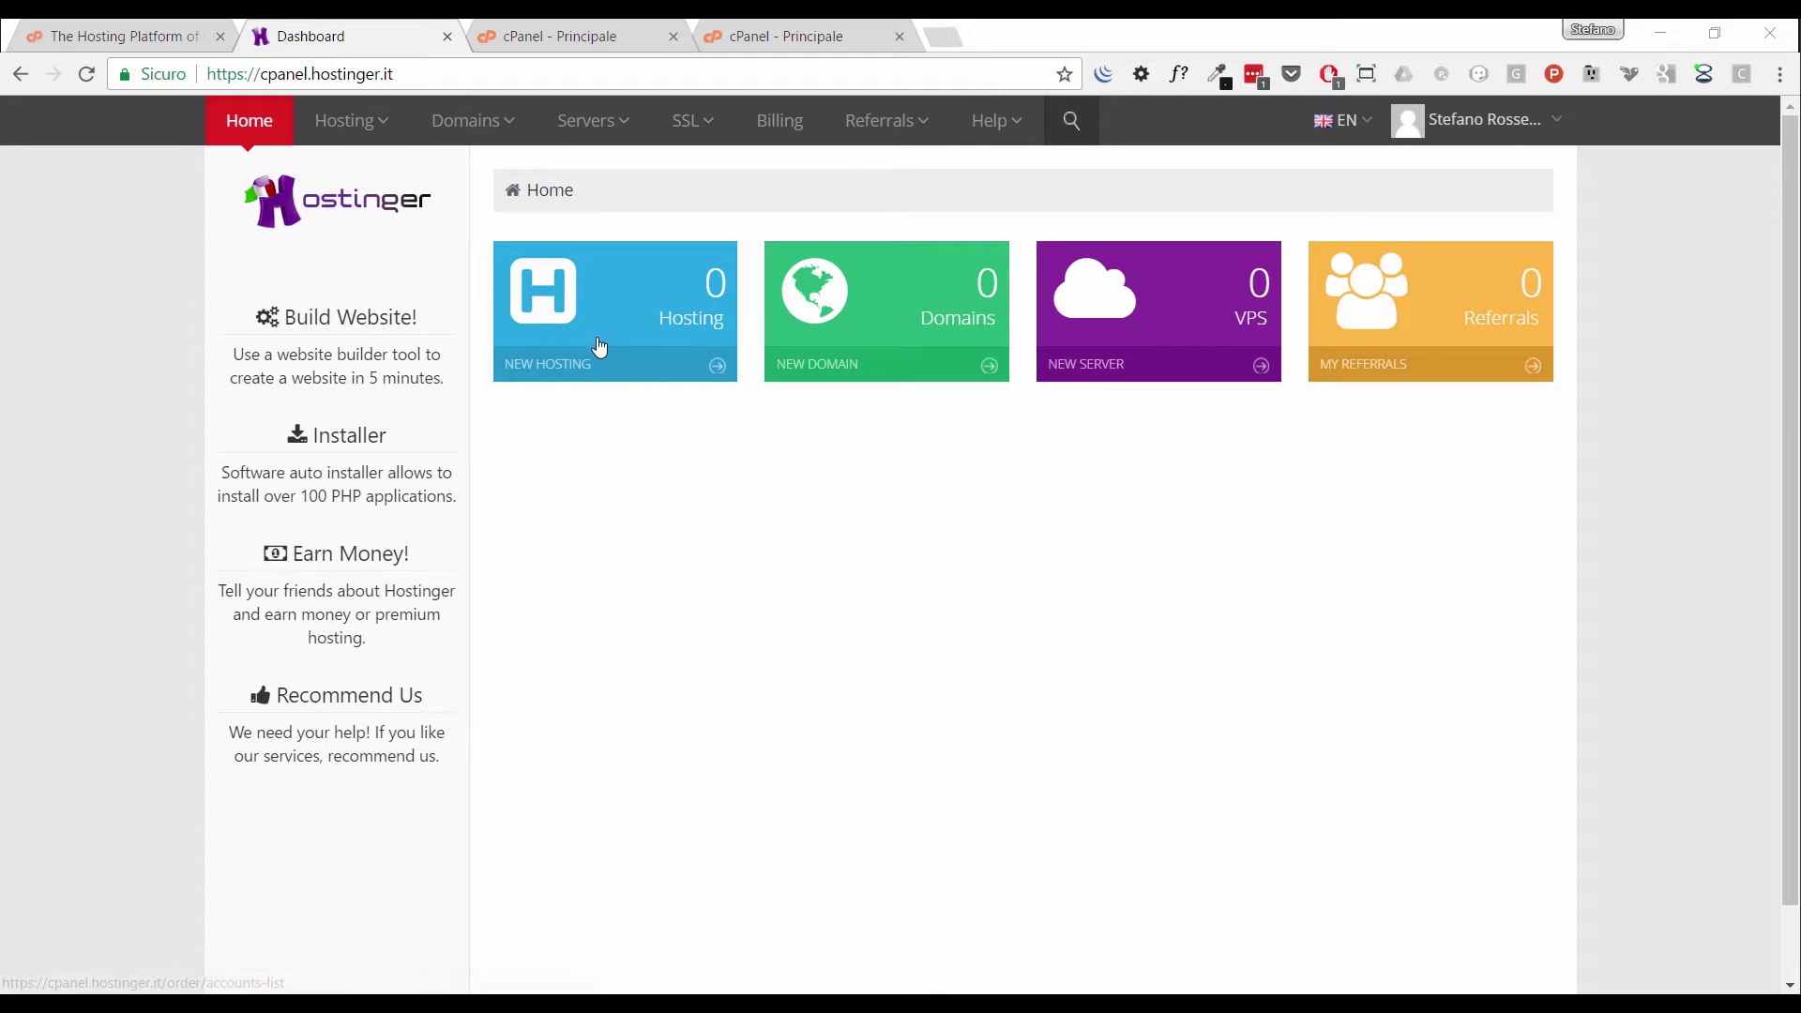
Examine the tool sections on the two cPanel home pages open in the other browser tabs.
mouse_move(549, 127)
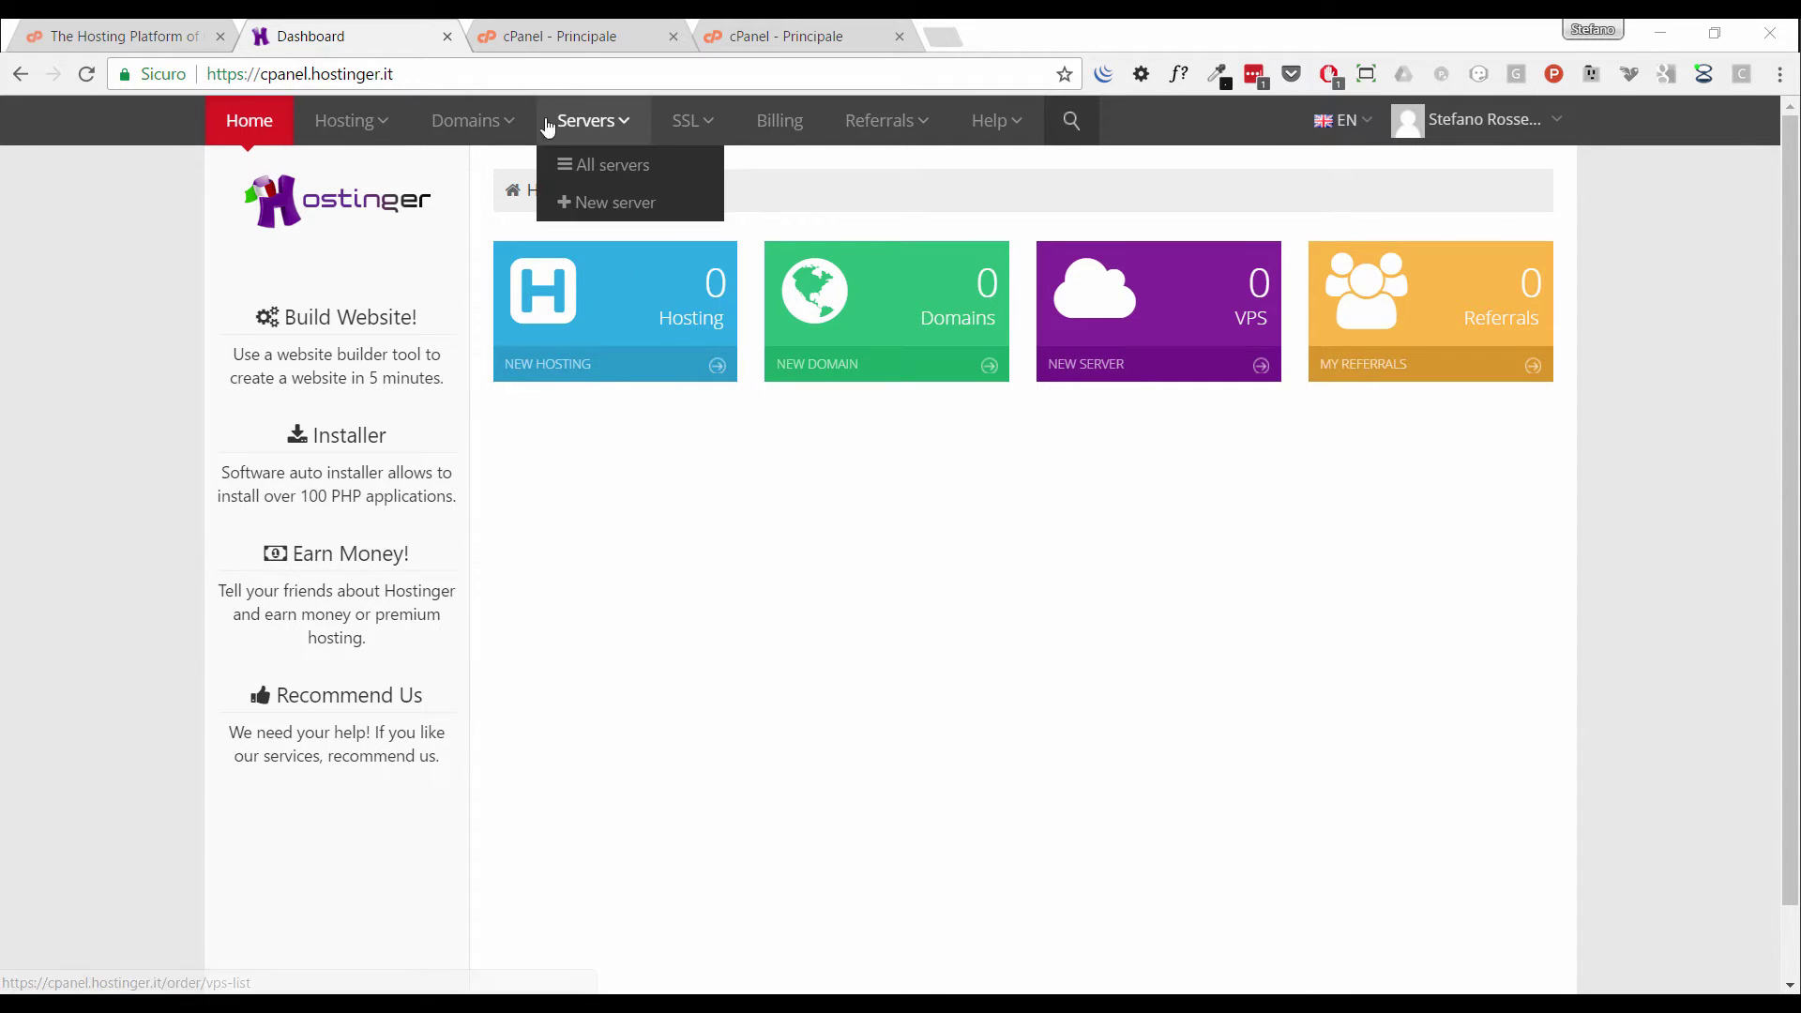
left_click(559, 42)
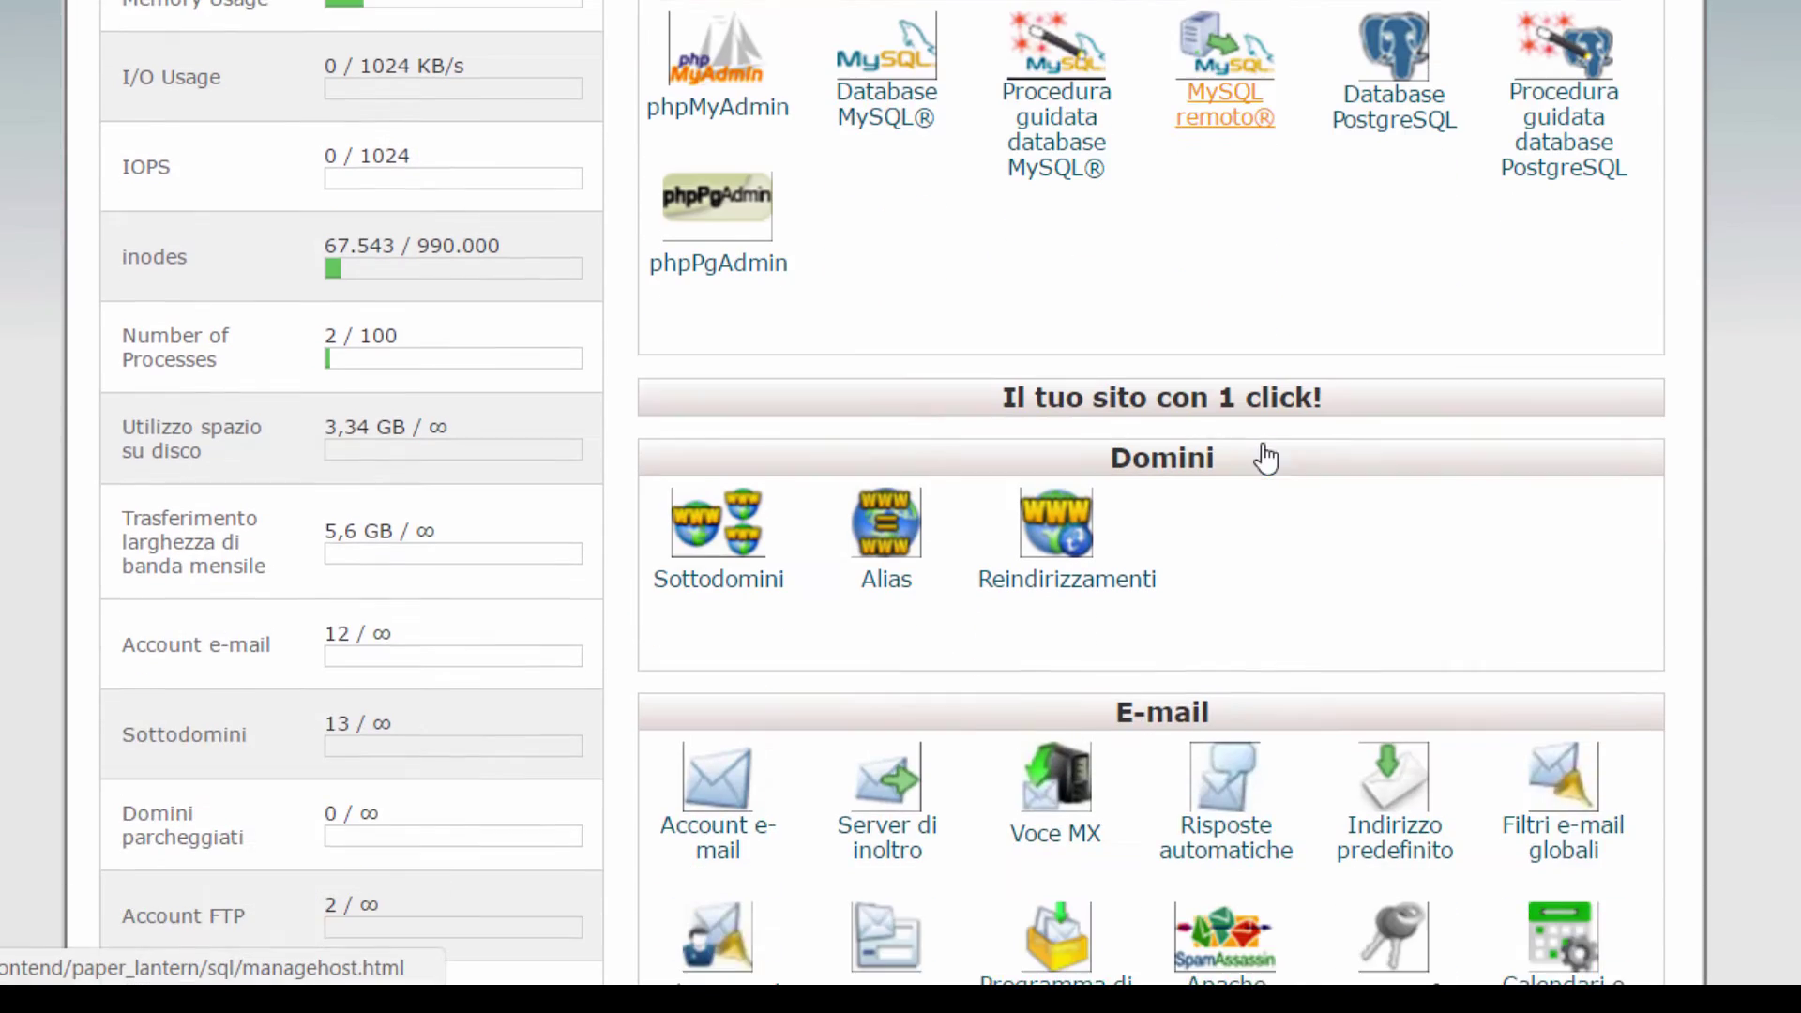
scroll(1262, 454, "down", 10)
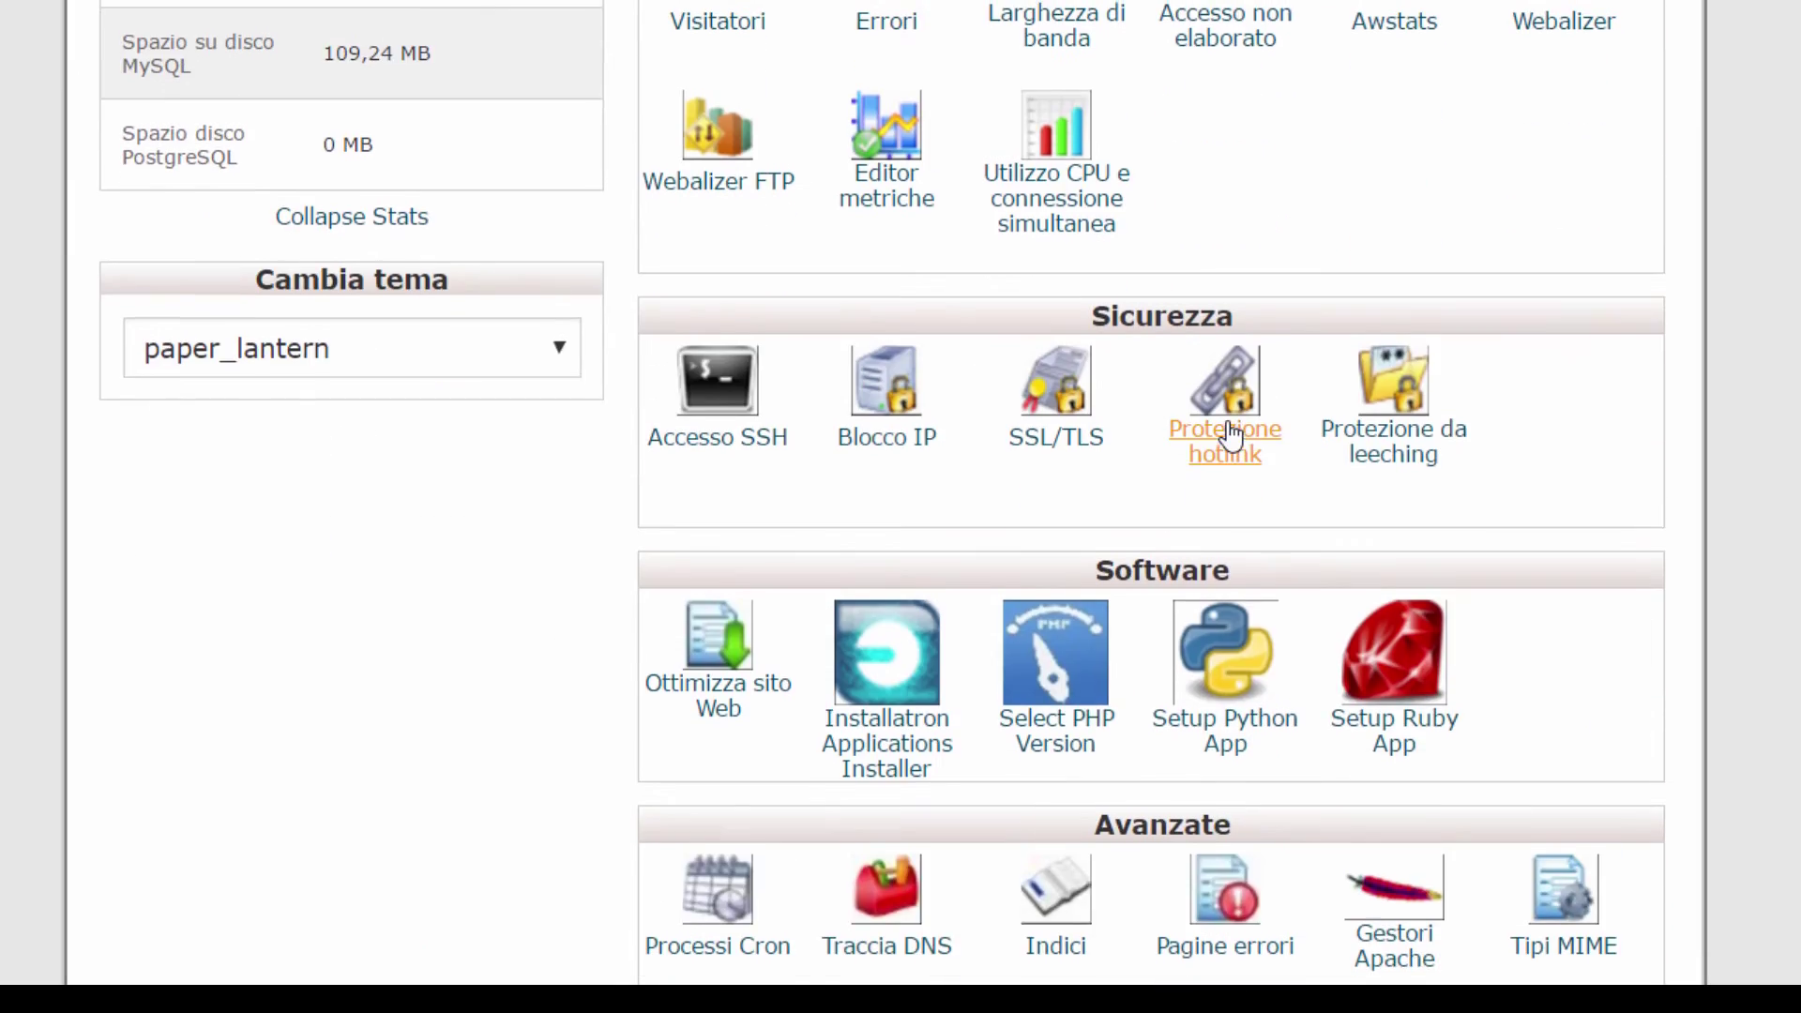
scroll(1261, 443, "up", 15)
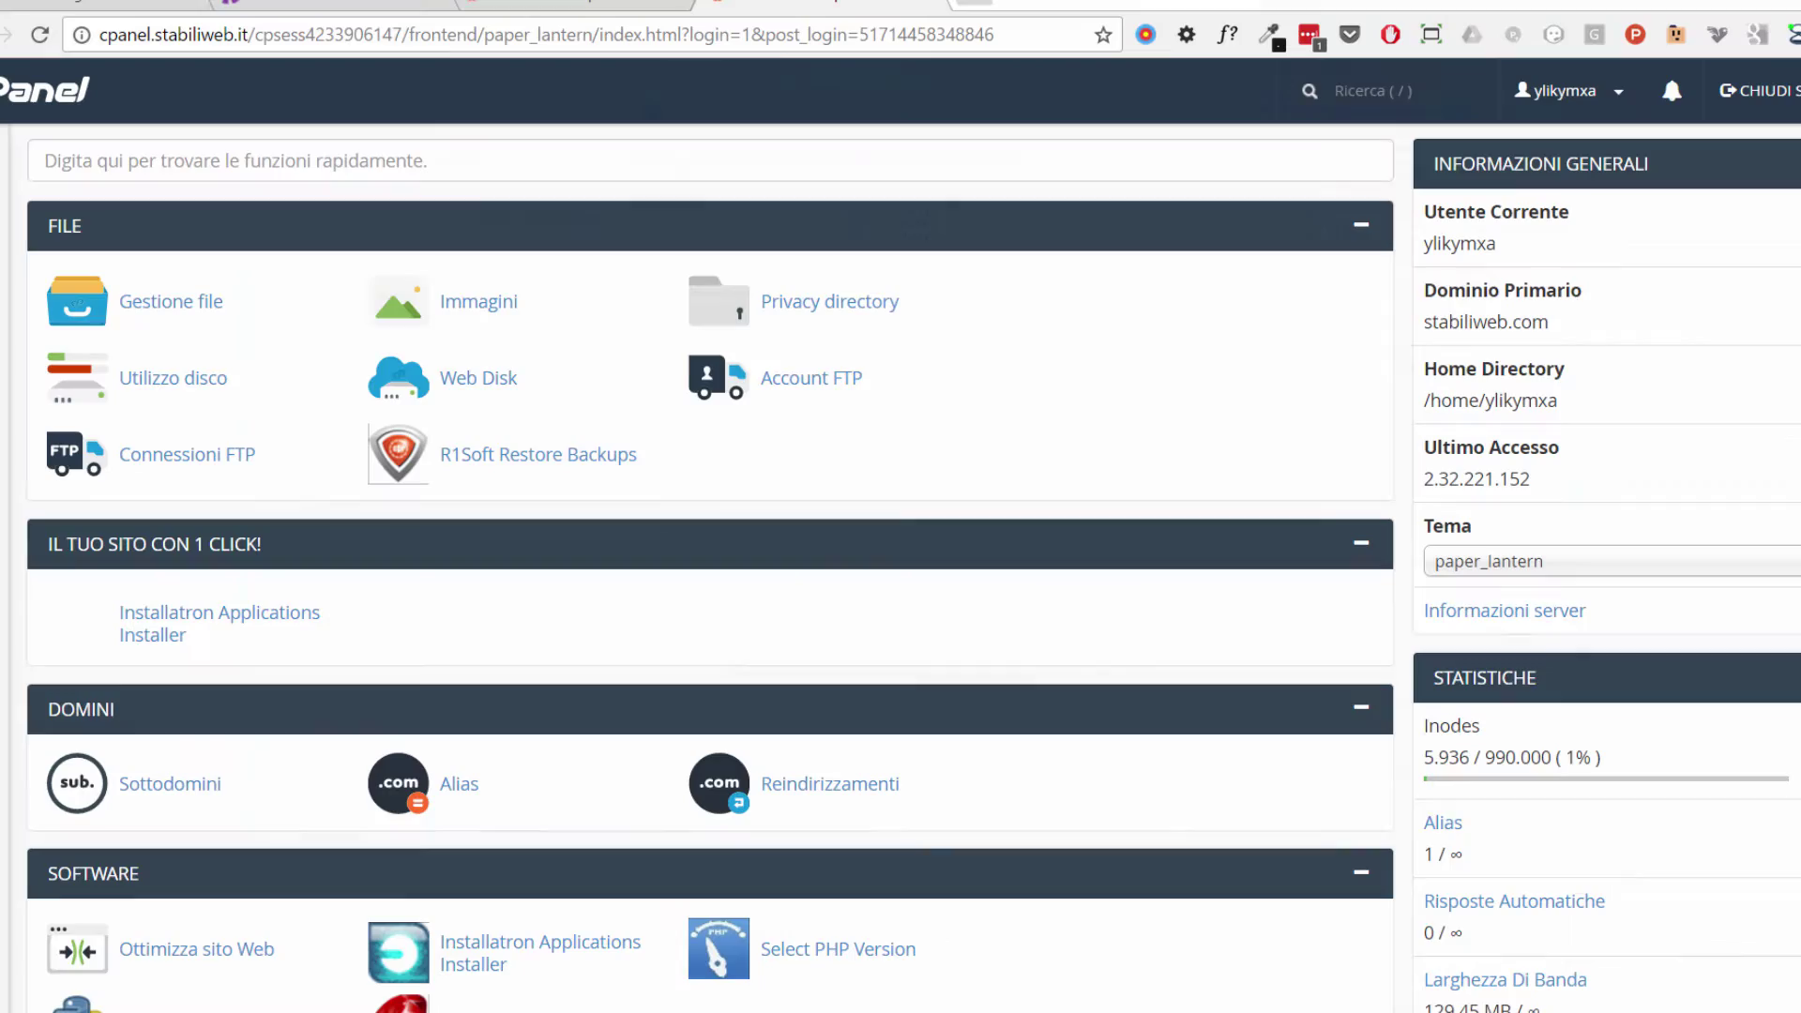
scroll(917, 490, "down", 10)
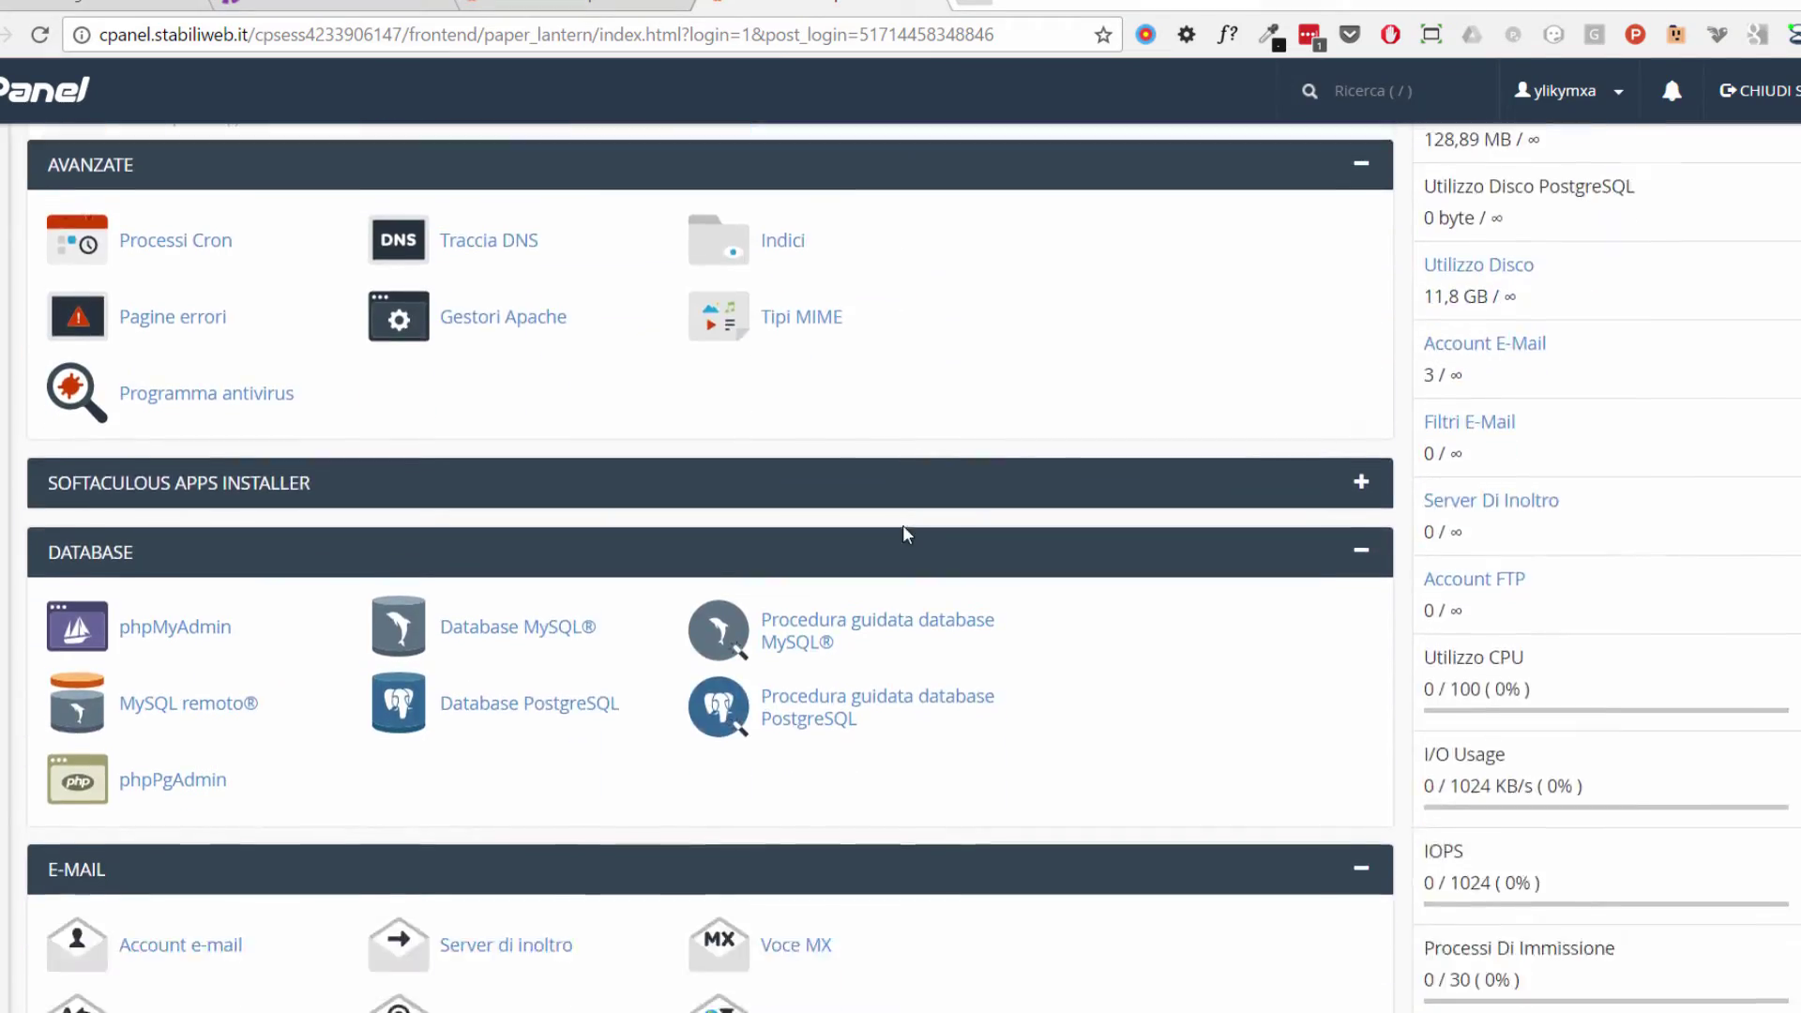
scroll(906, 533, "down", 9)
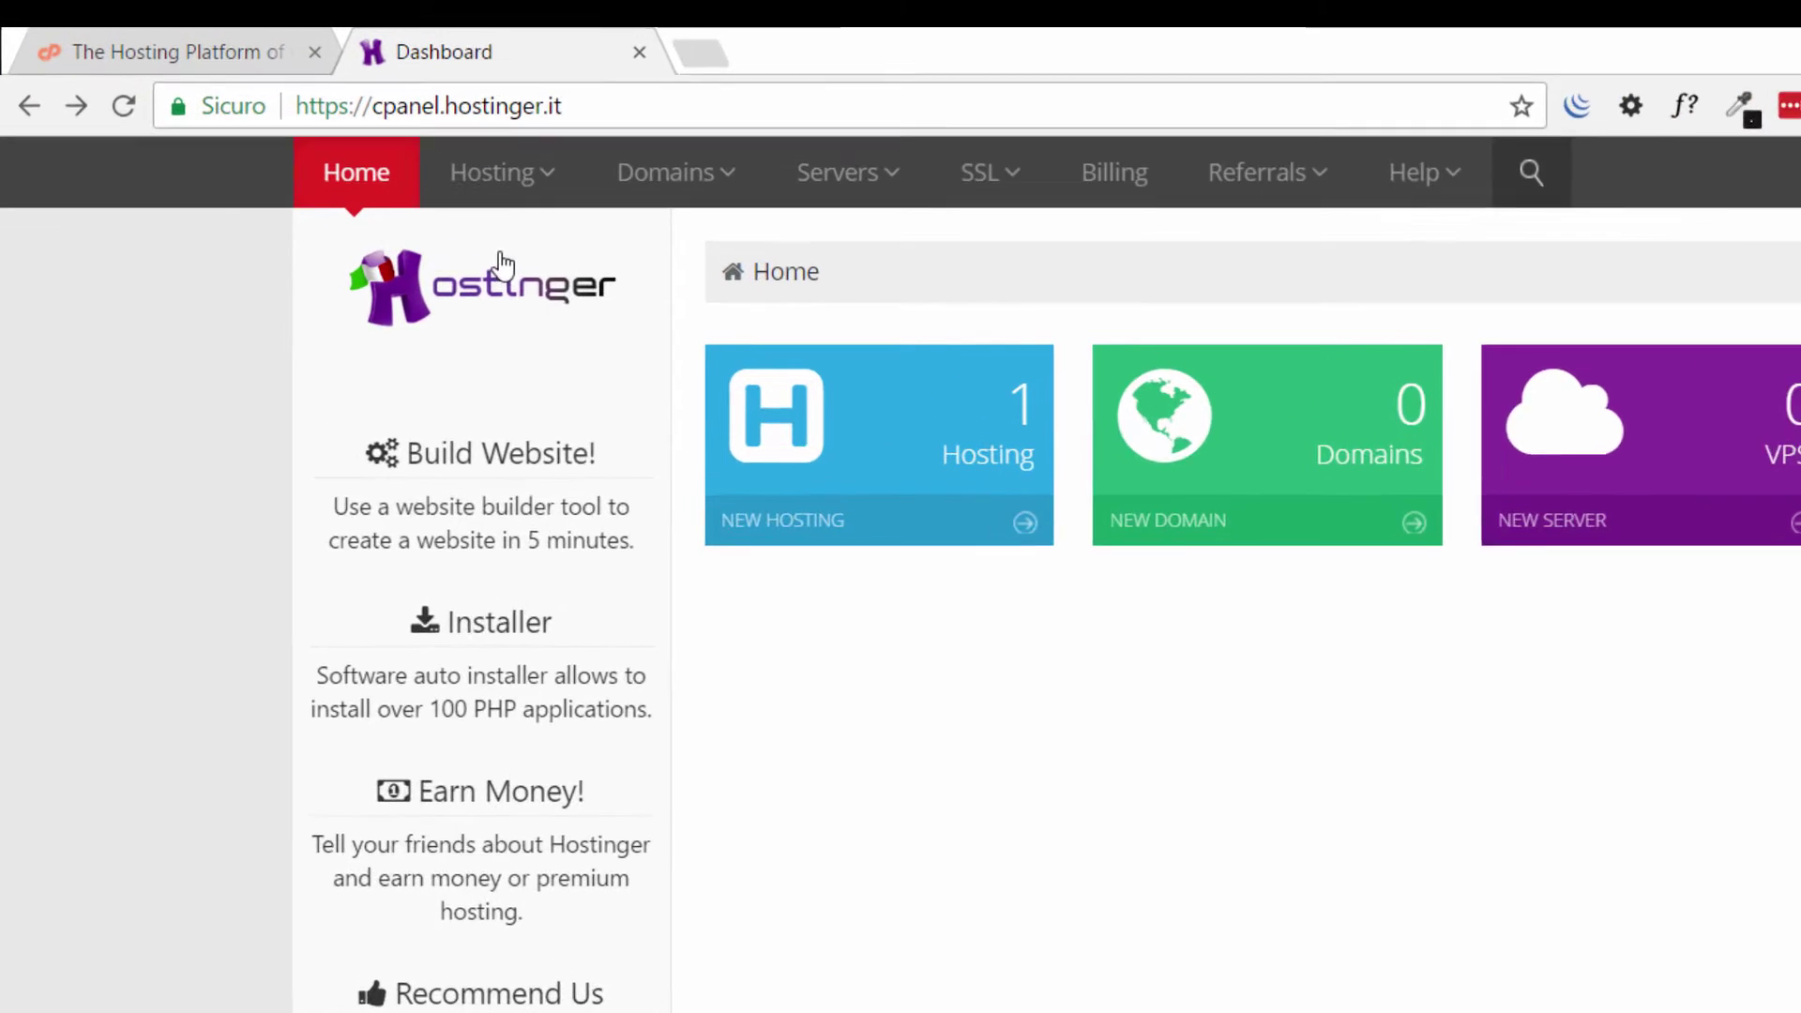
Open the wymtuts.esy.es hosting account and review its account details and resource usage.
mouse_move(497, 183)
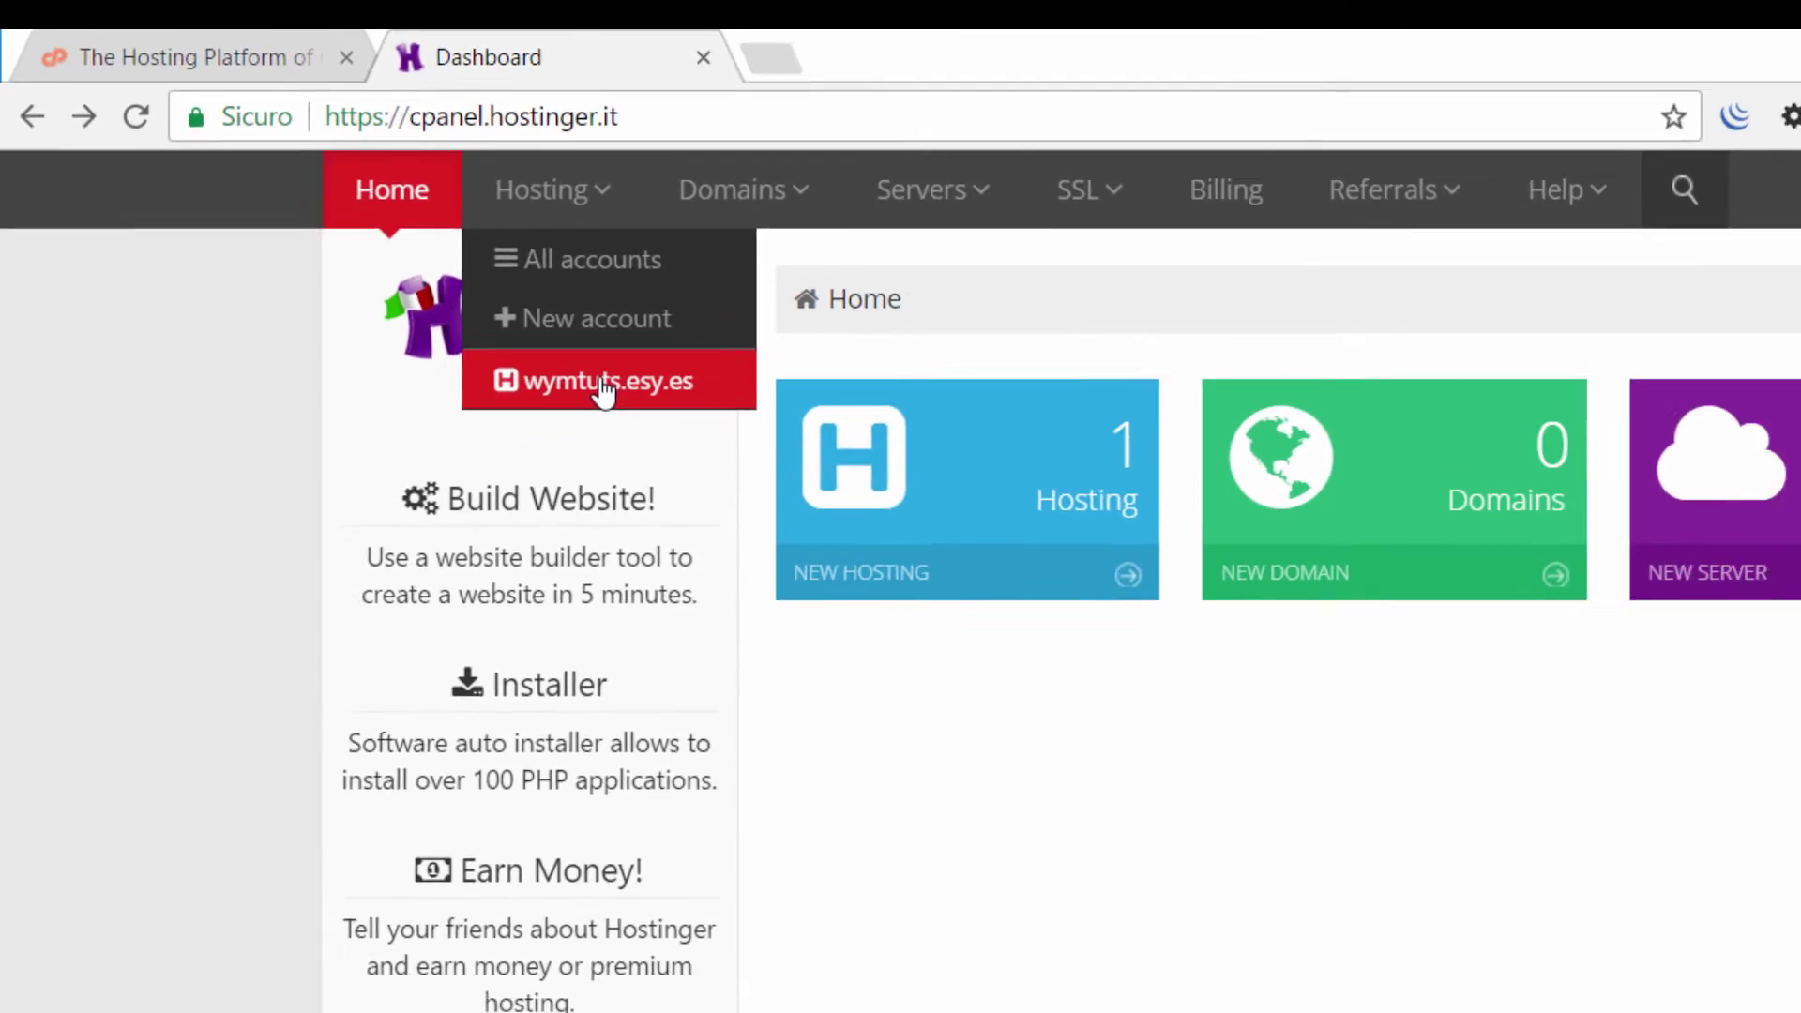
left_click(796, 511)
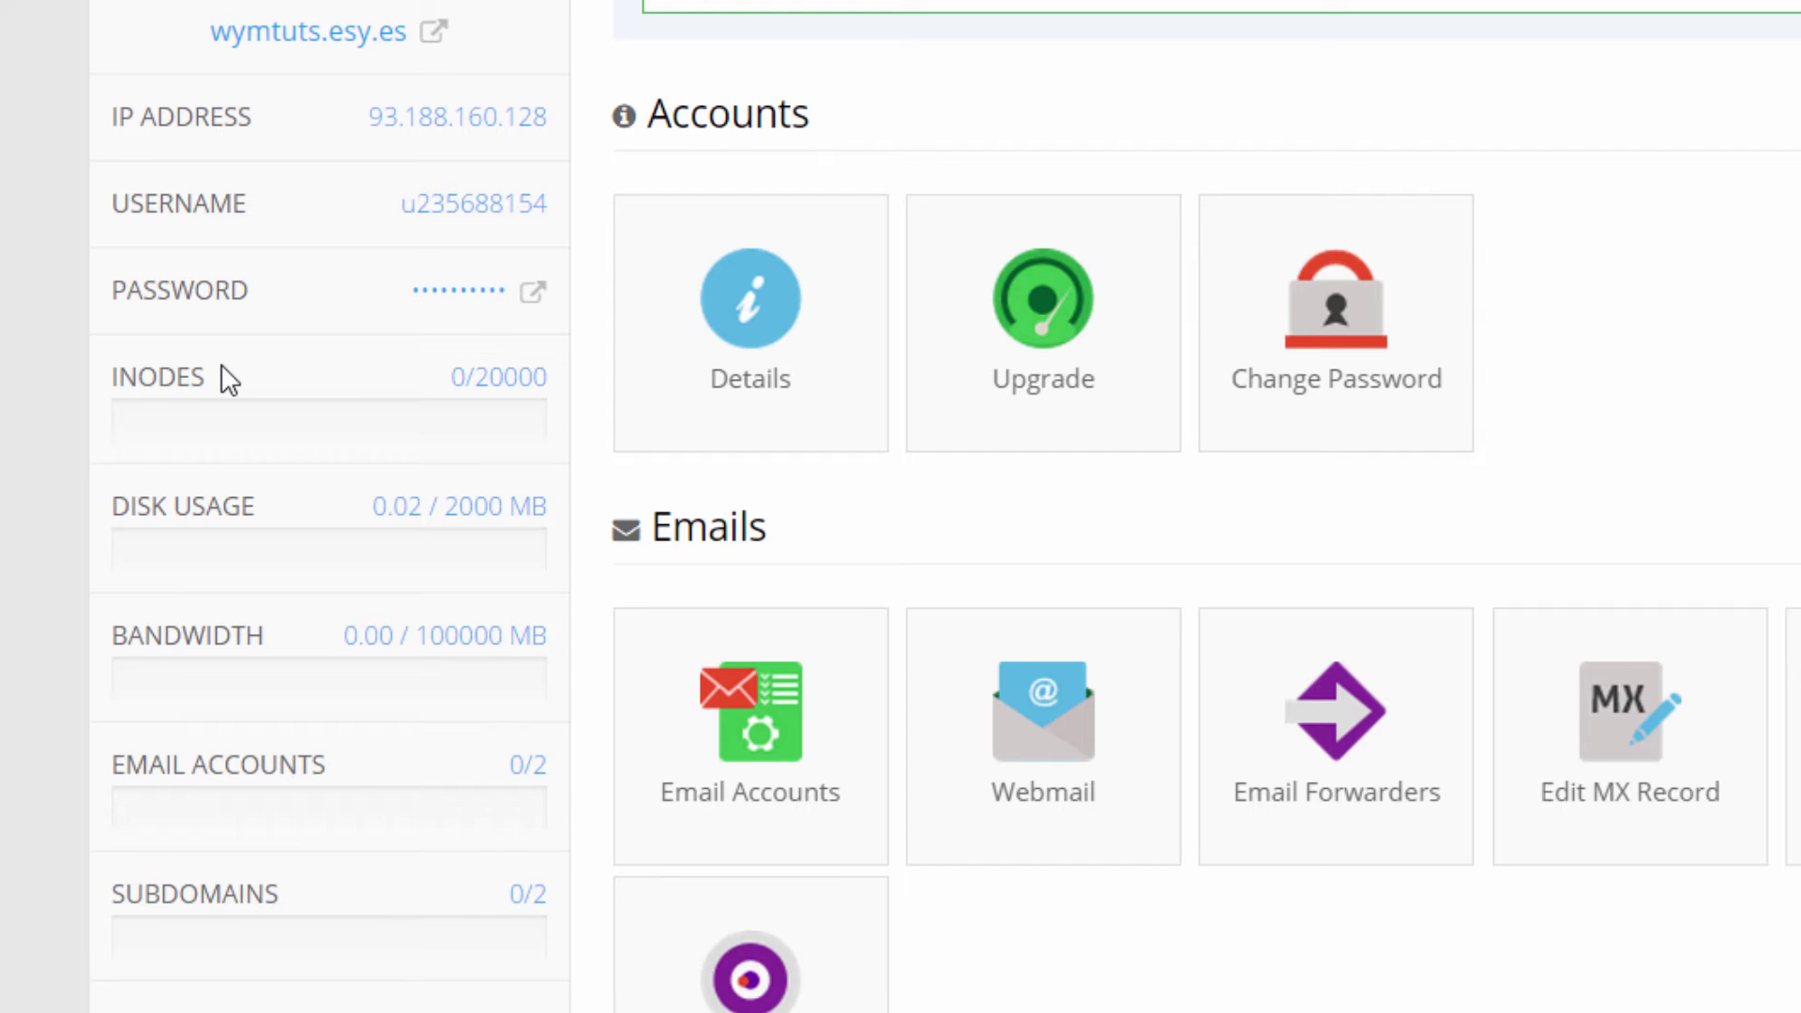
scroll(226, 380, "down", 2)
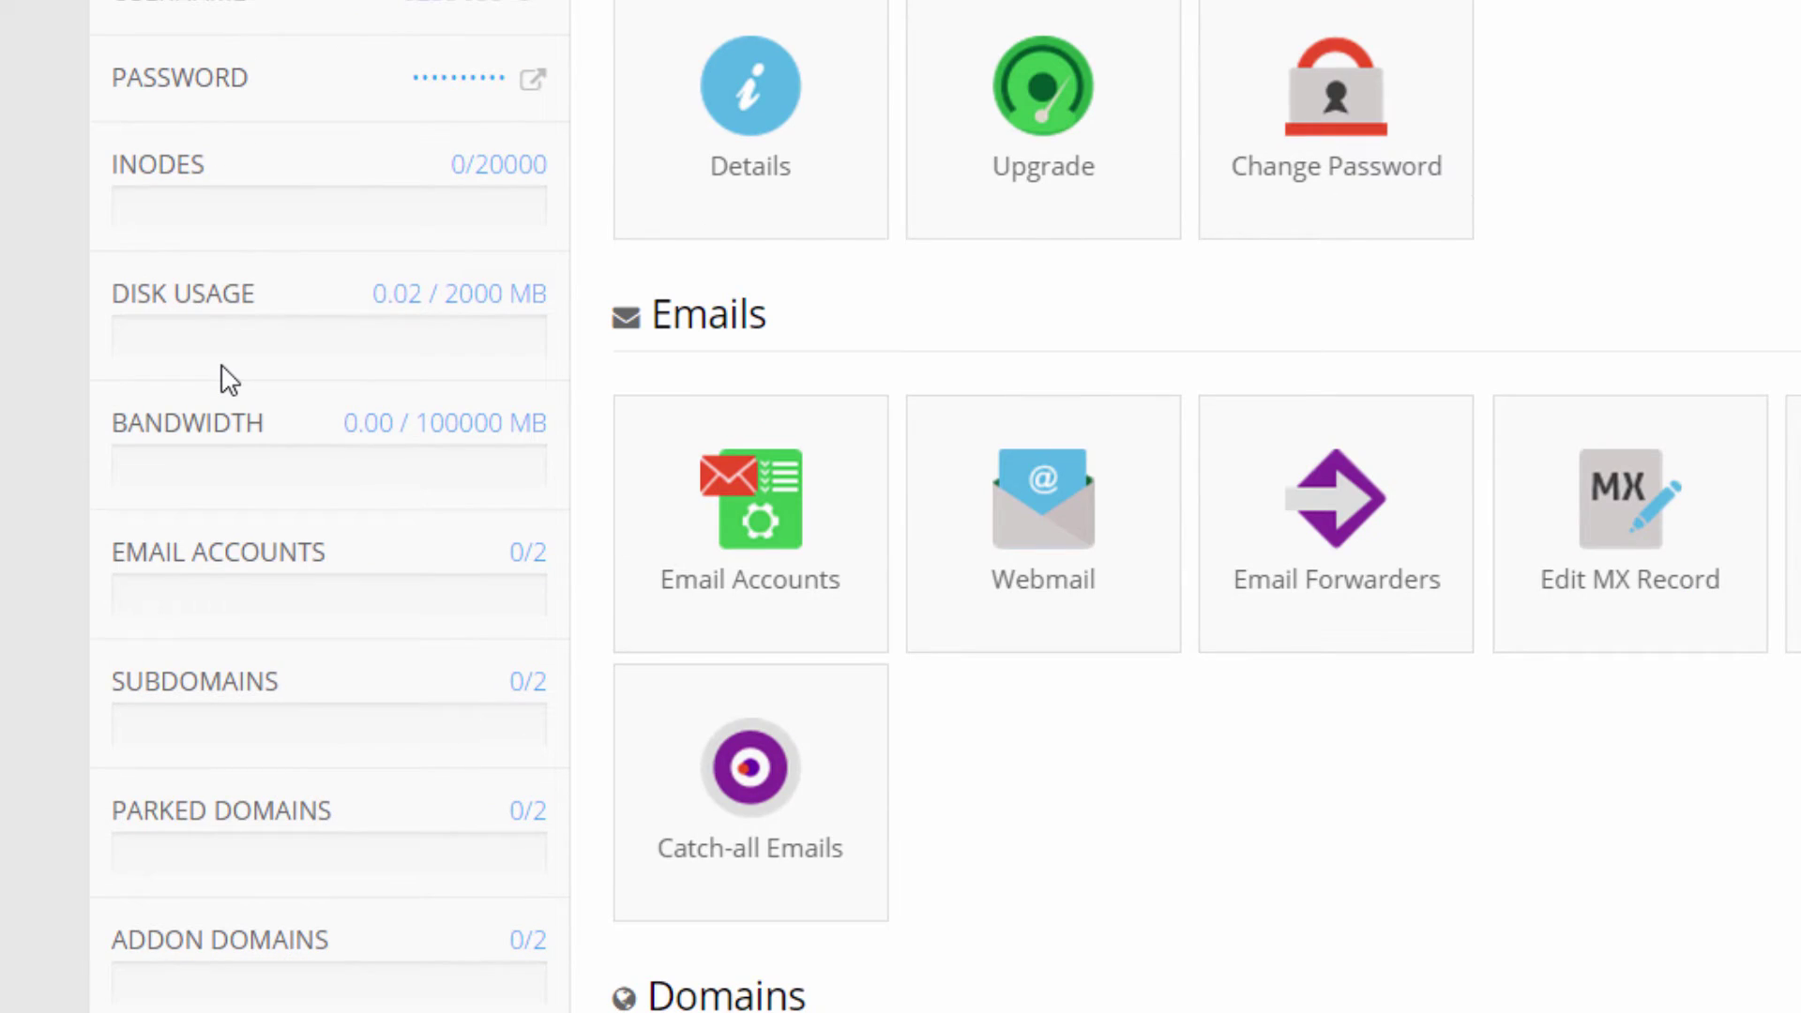
scroll(225, 380, "down", 4)
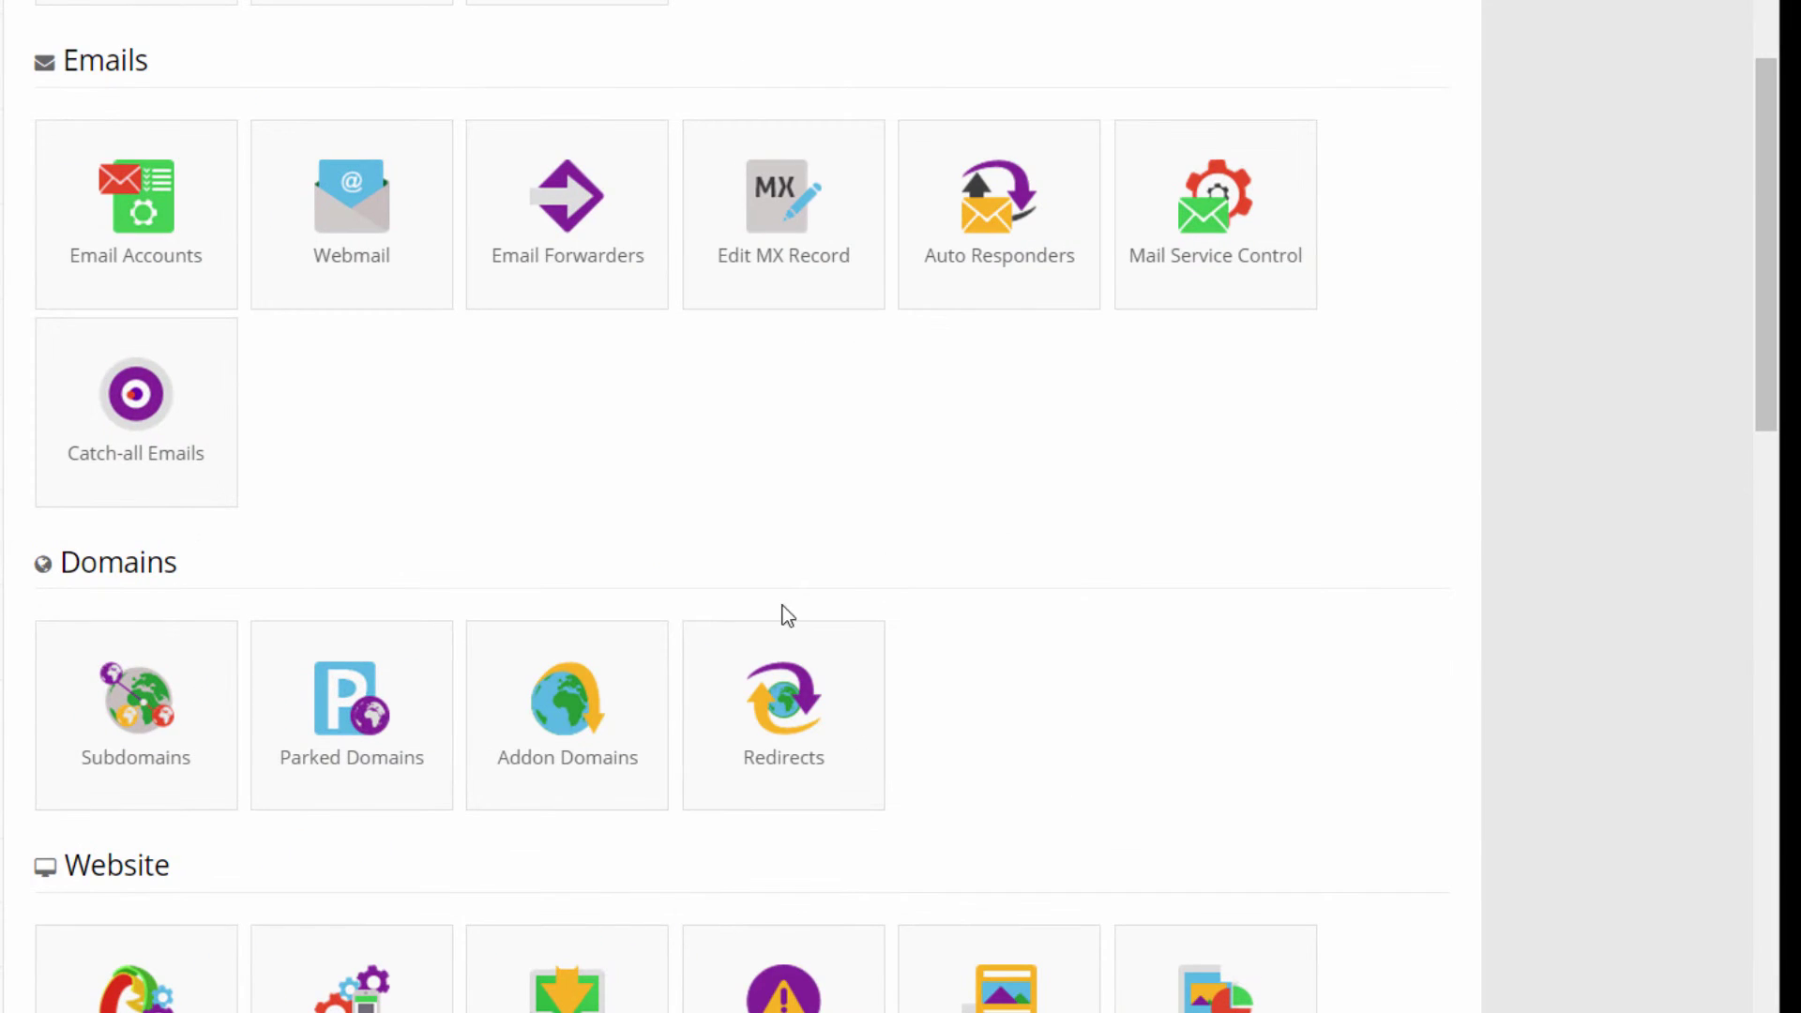
Examine the control panel's Accounts, Emails, Domains, Website, Files, Databases, Advanced, Other and Git sections for wymtuts.esy.es.
scroll(1126, 492, "up", 5)
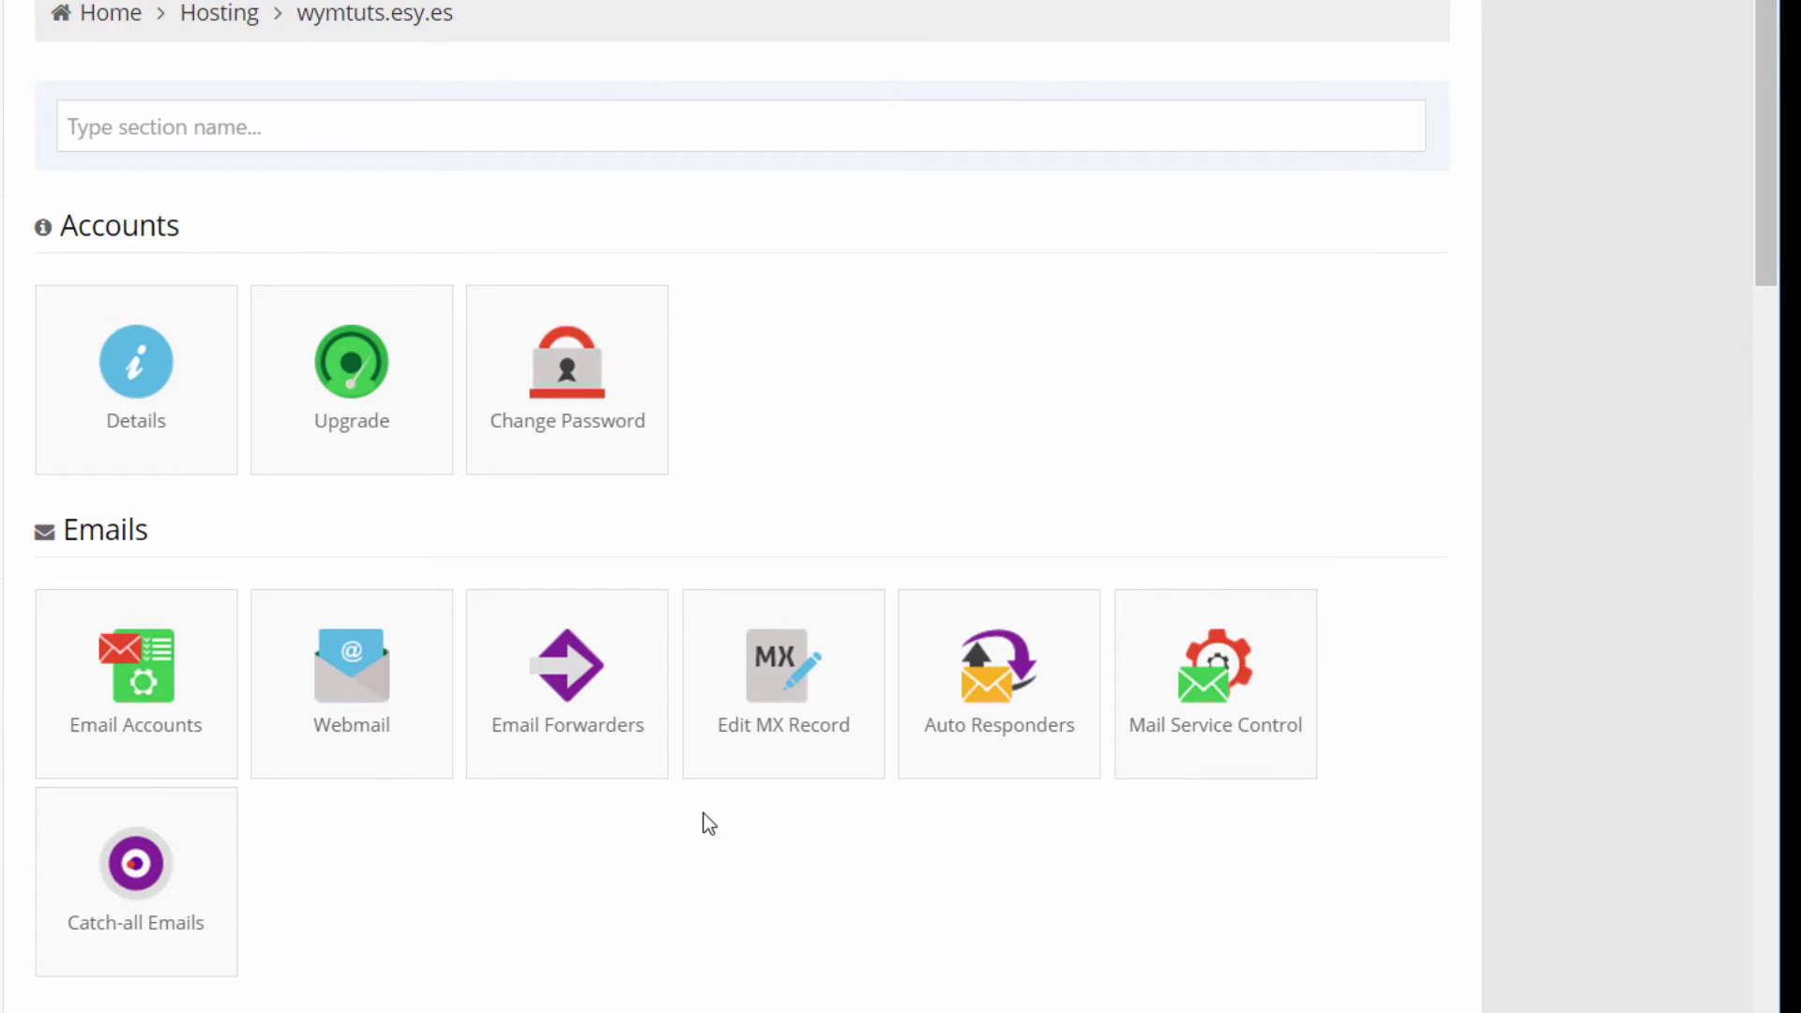
scroll(708, 824, "down", 2)
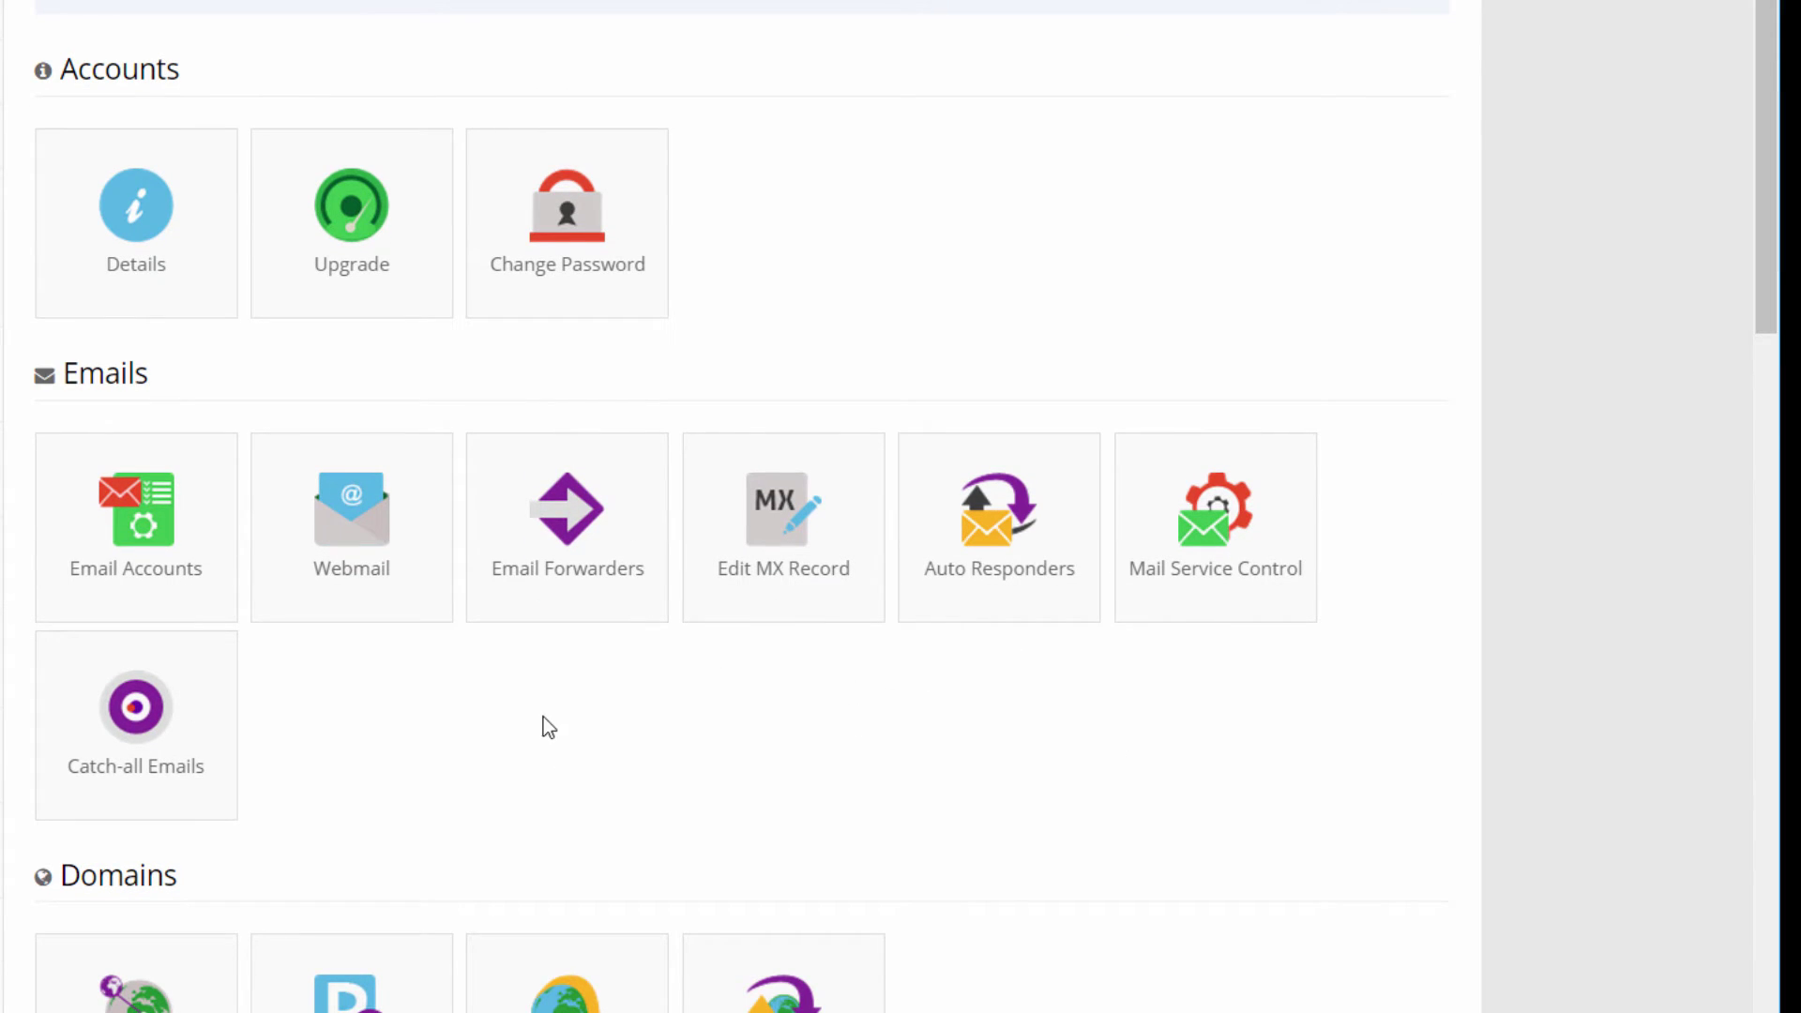
scroll(504, 708, "down", 2)
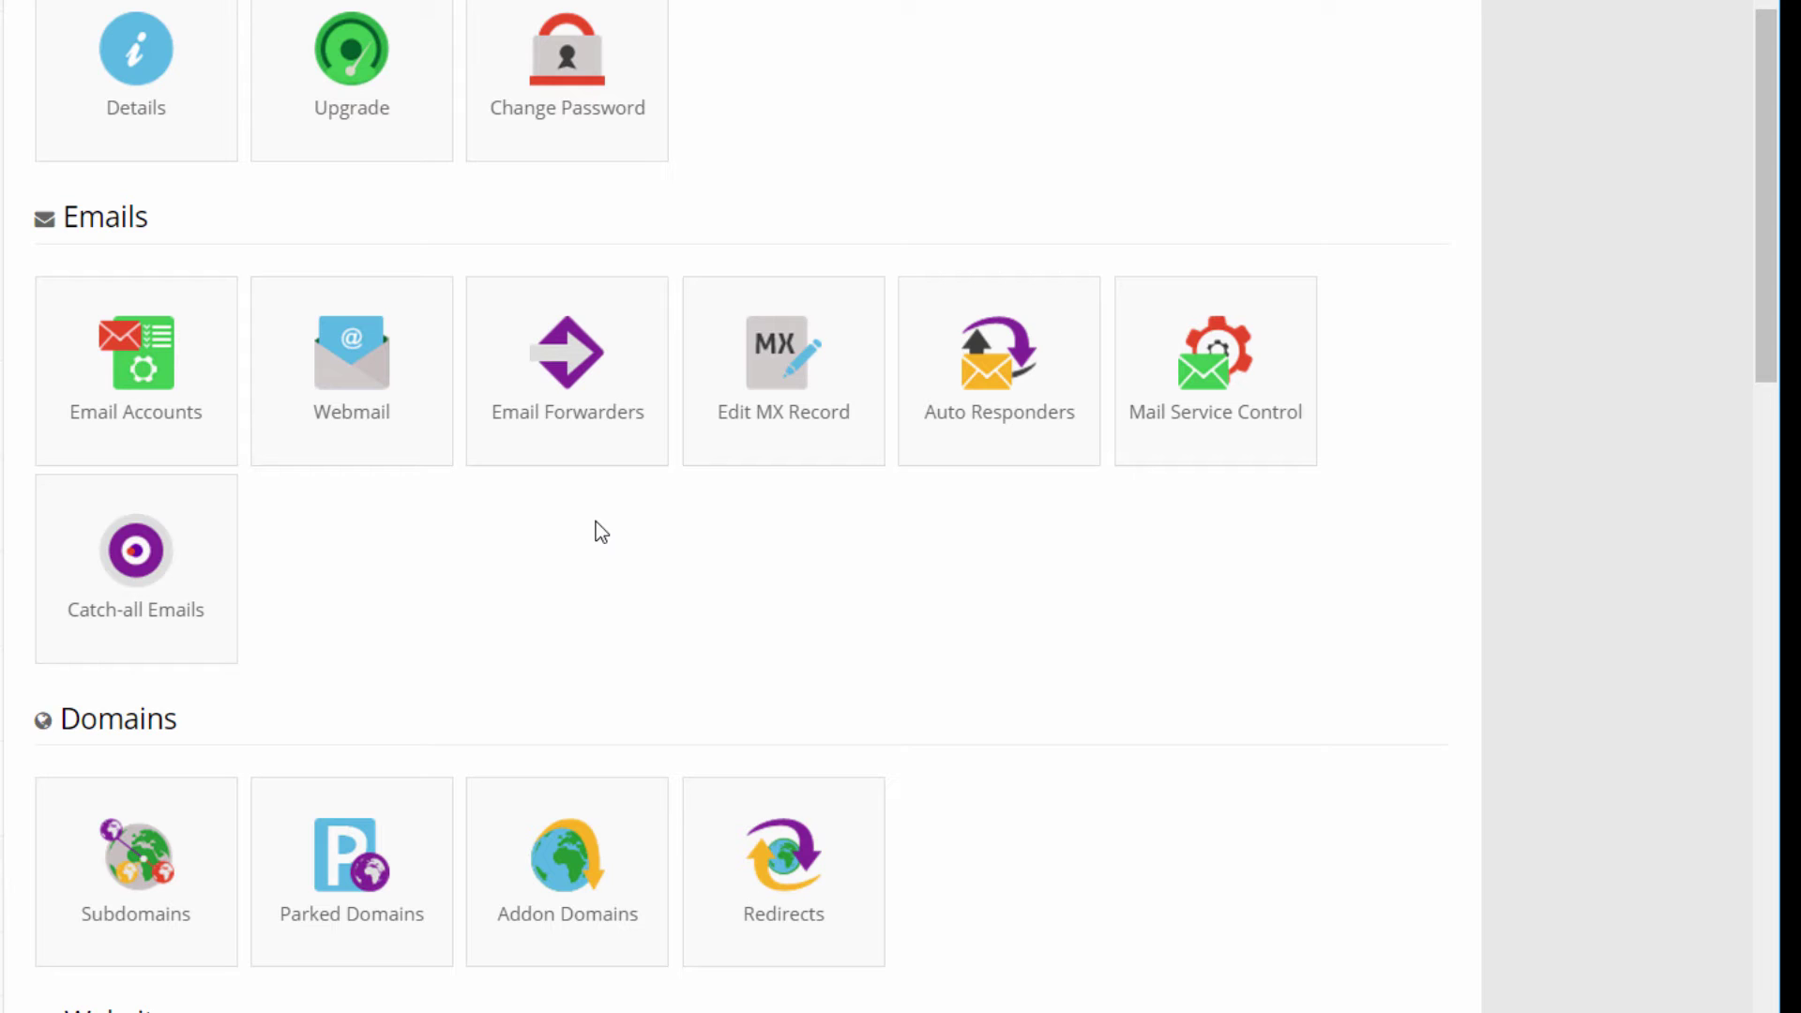
scroll(619, 511, "down", 2)
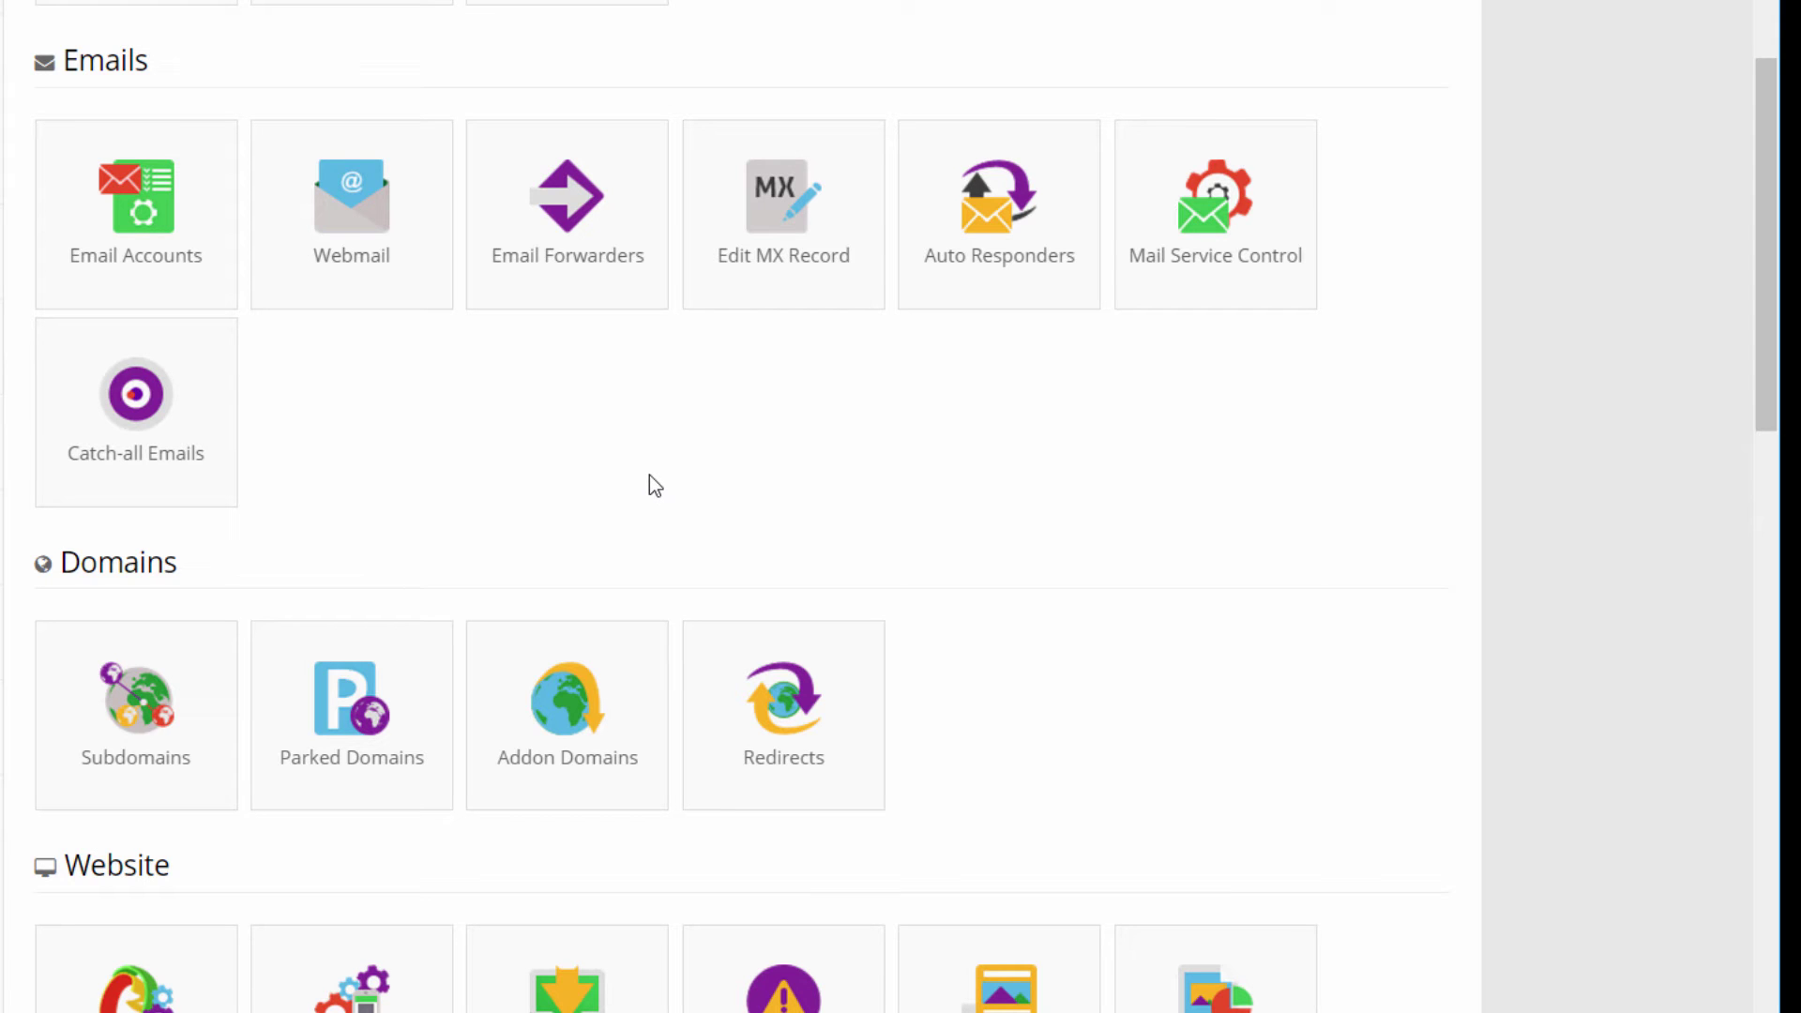
scroll(654, 480, "down", 4)
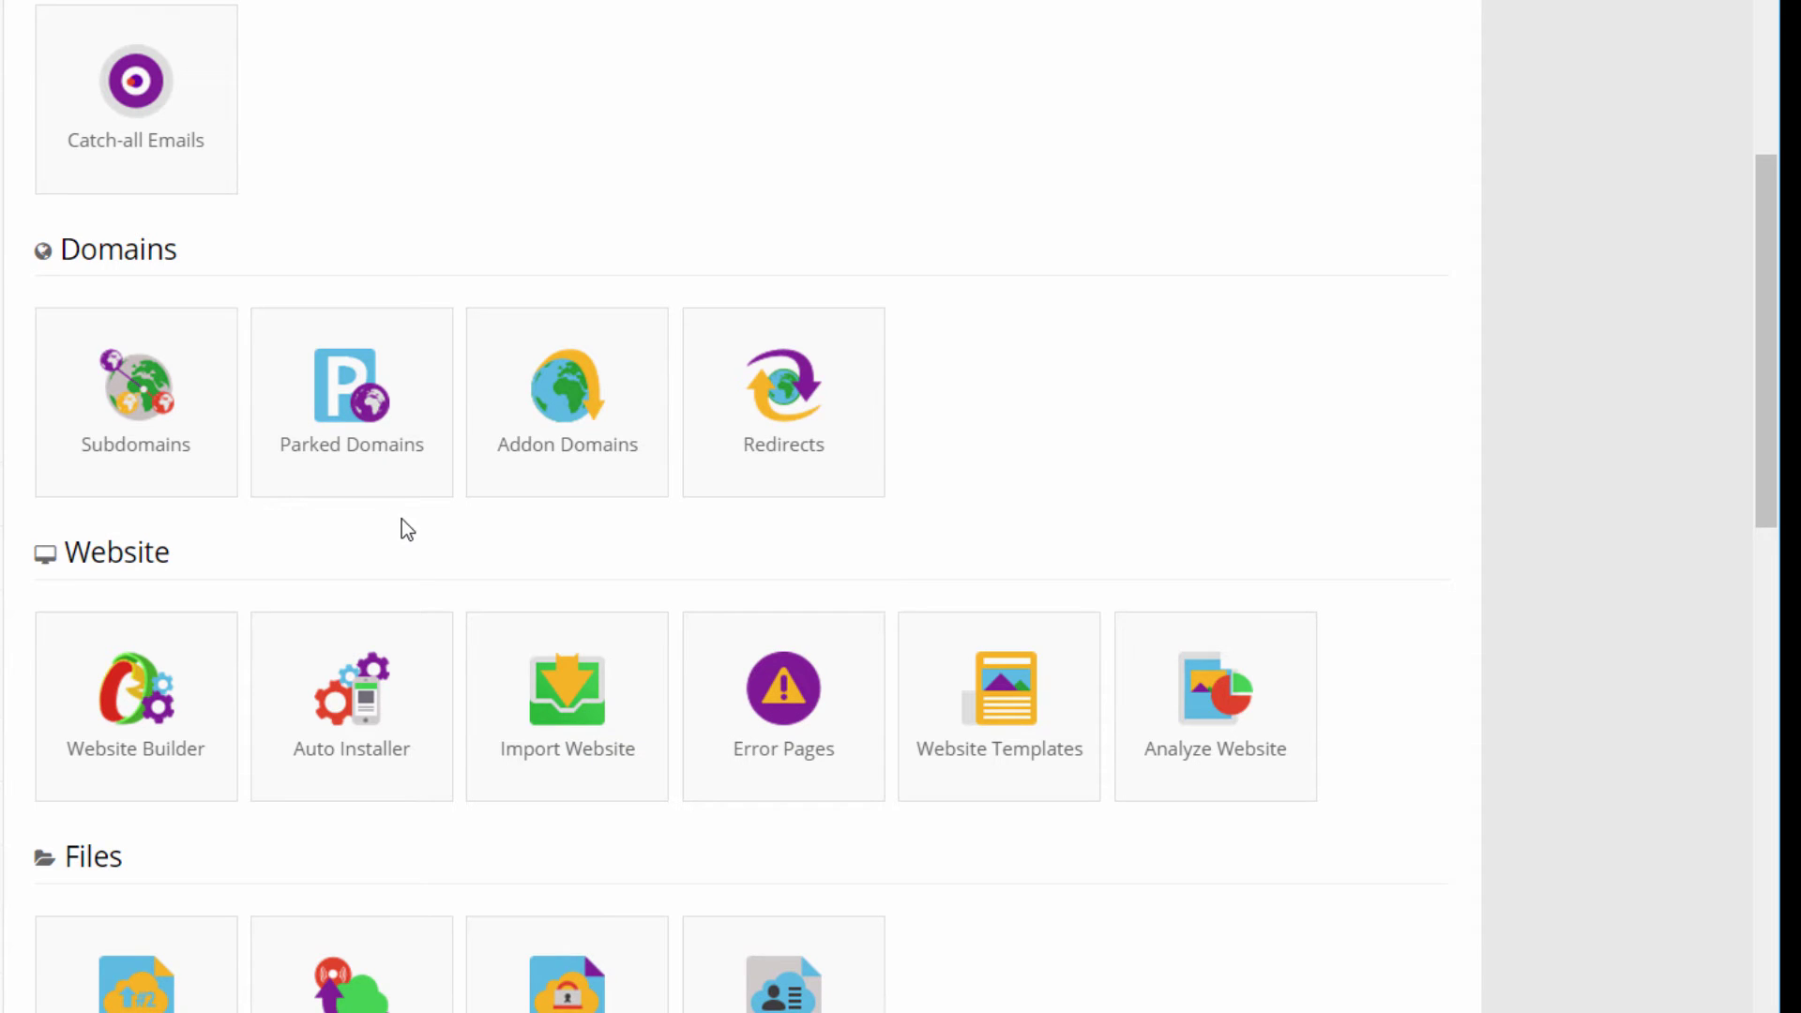
scroll(446, 519, "down", 2)
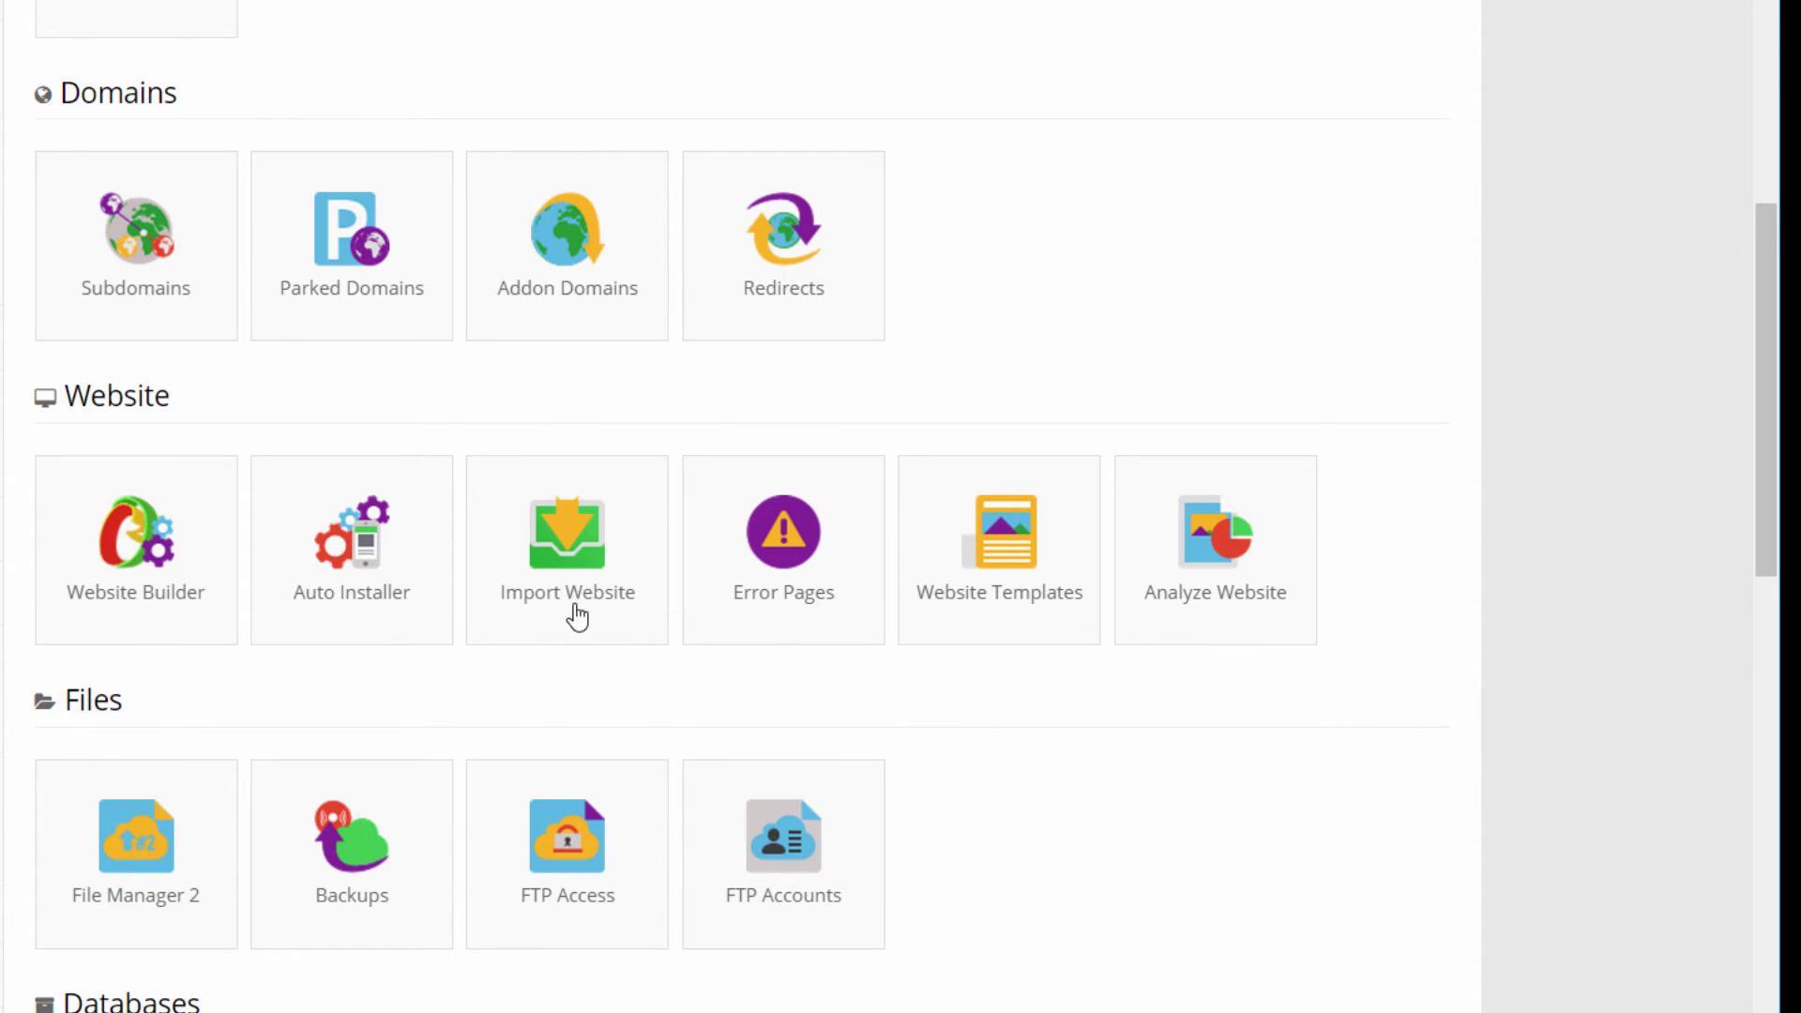
scroll(600, 541, "down", 2)
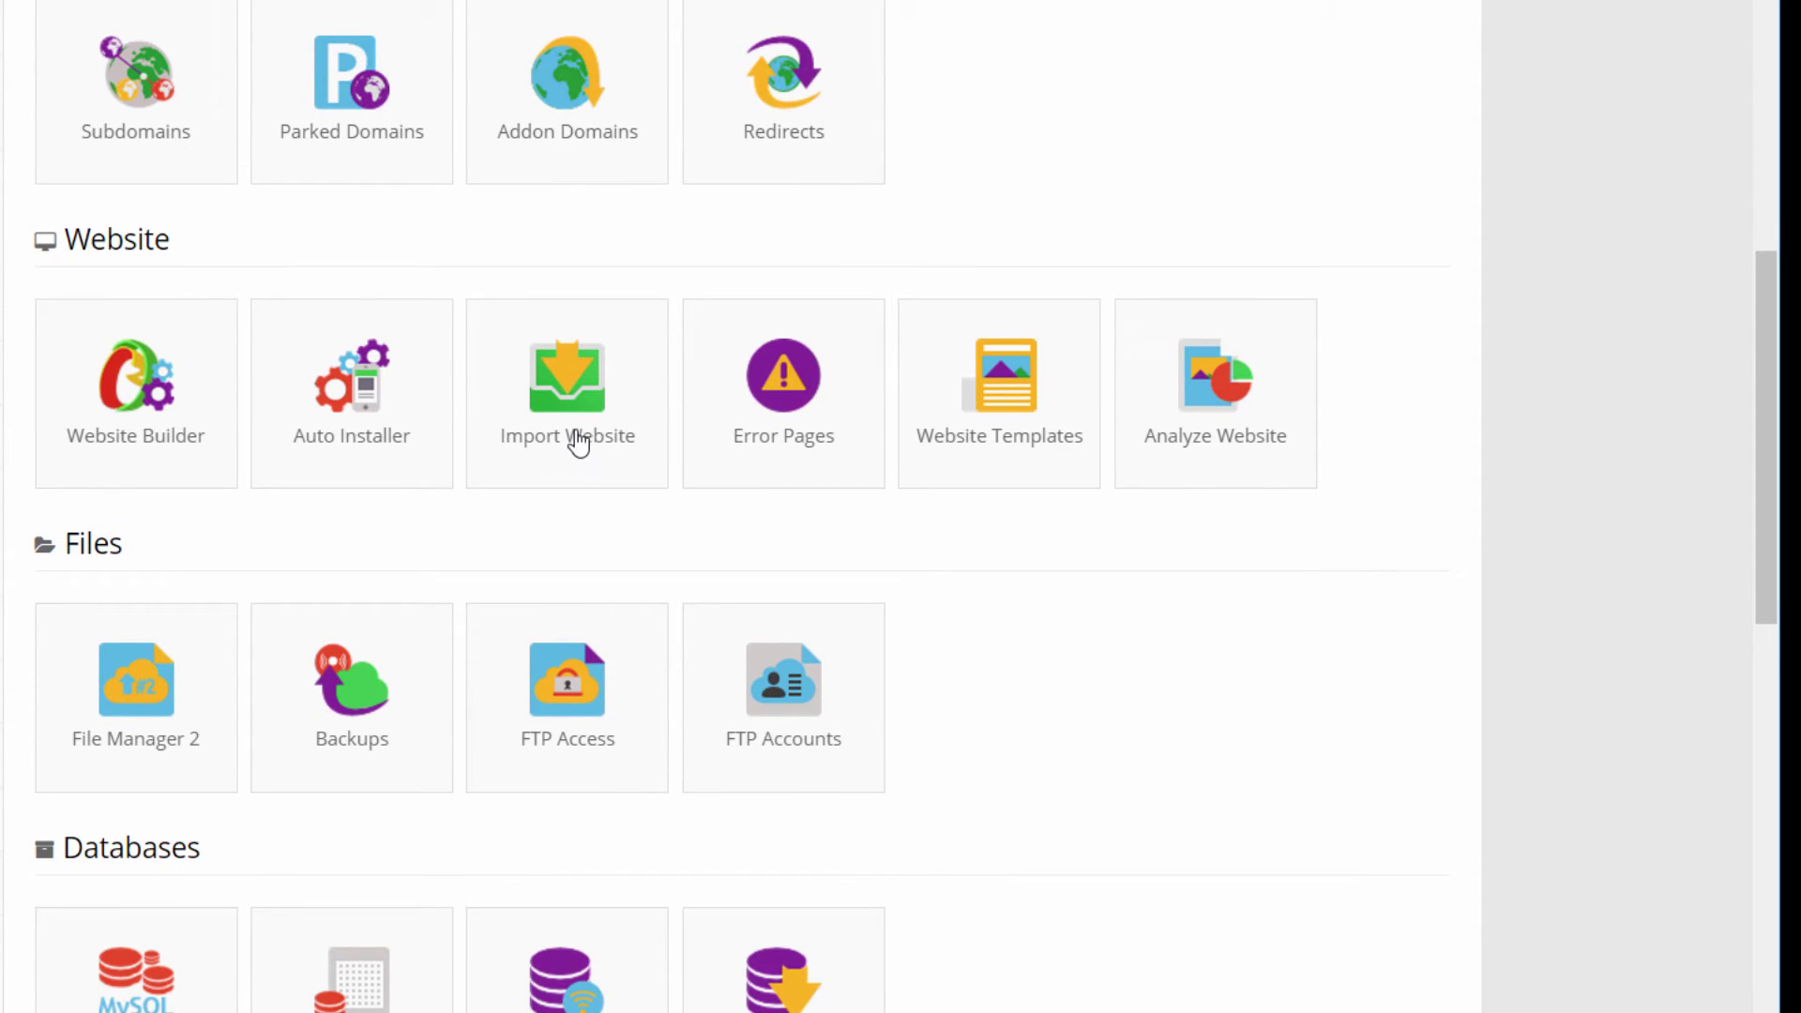
scroll(609, 437, "down", 4)
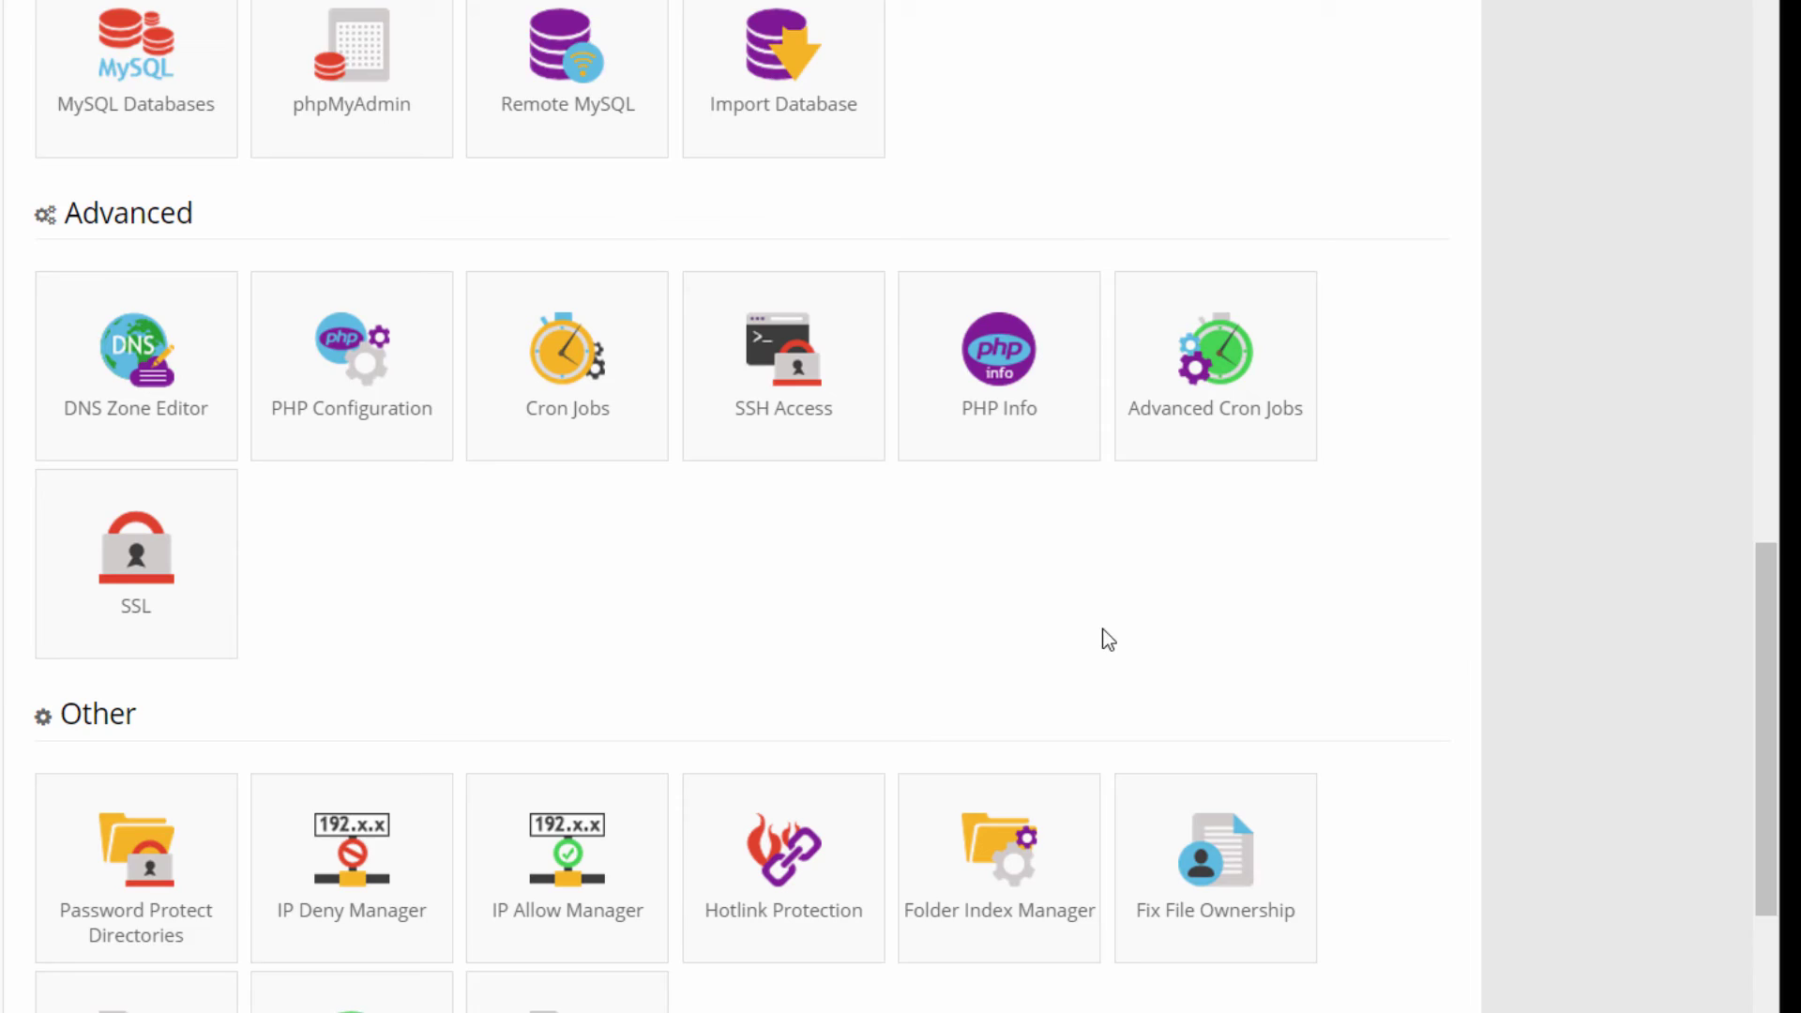
scroll(1105, 635, "down", 5)
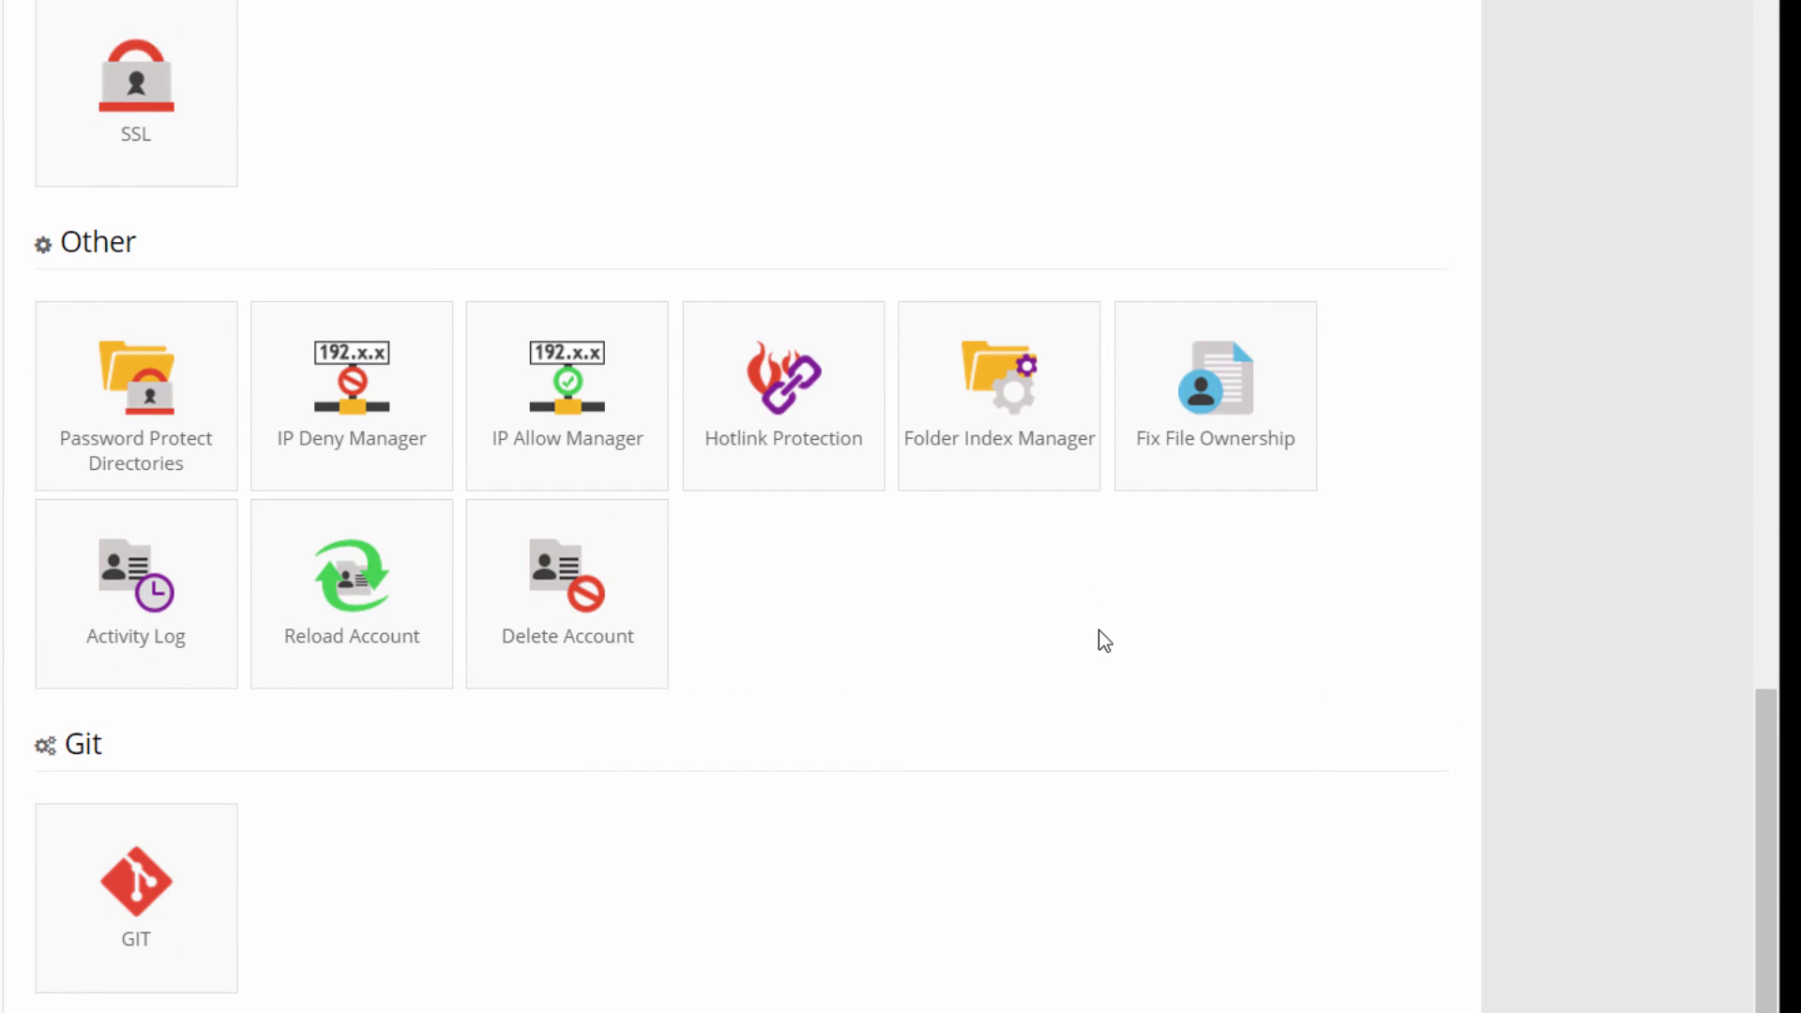
Open the MySQL Databases page and enter wymtu as the new database name.
scroll(1099, 608, "up", 10)
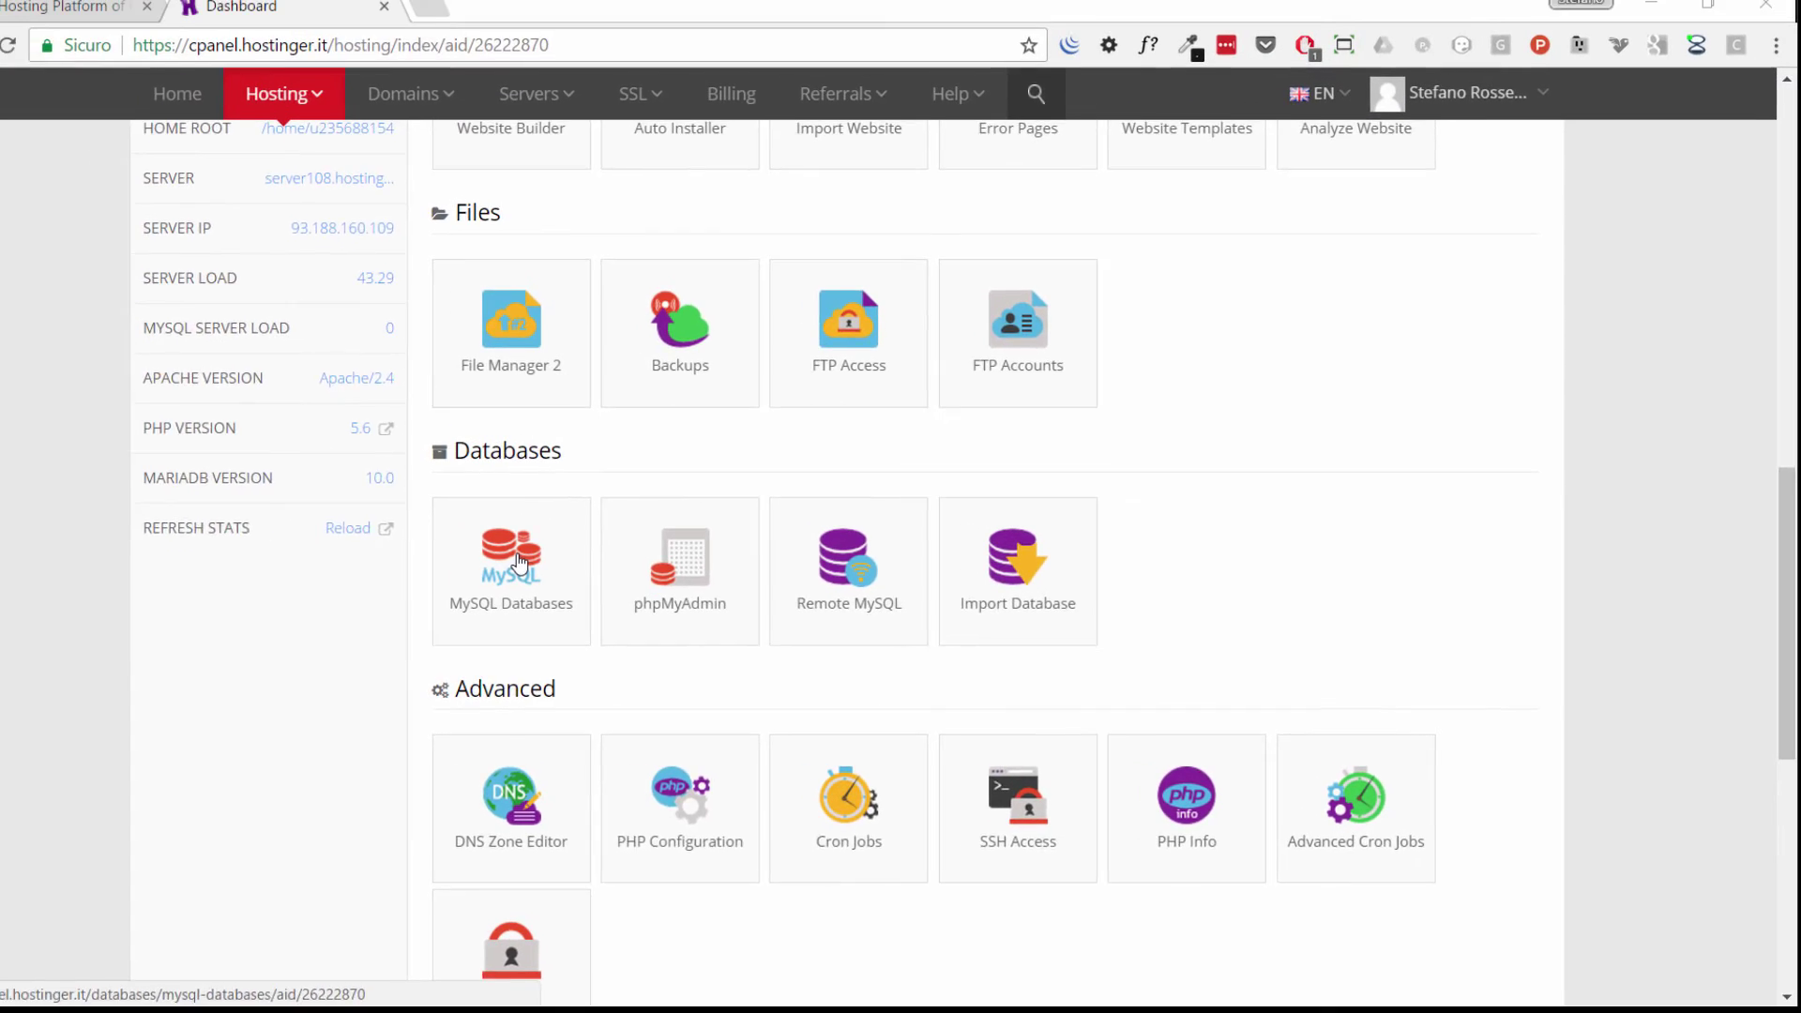
left_click(211, 526)
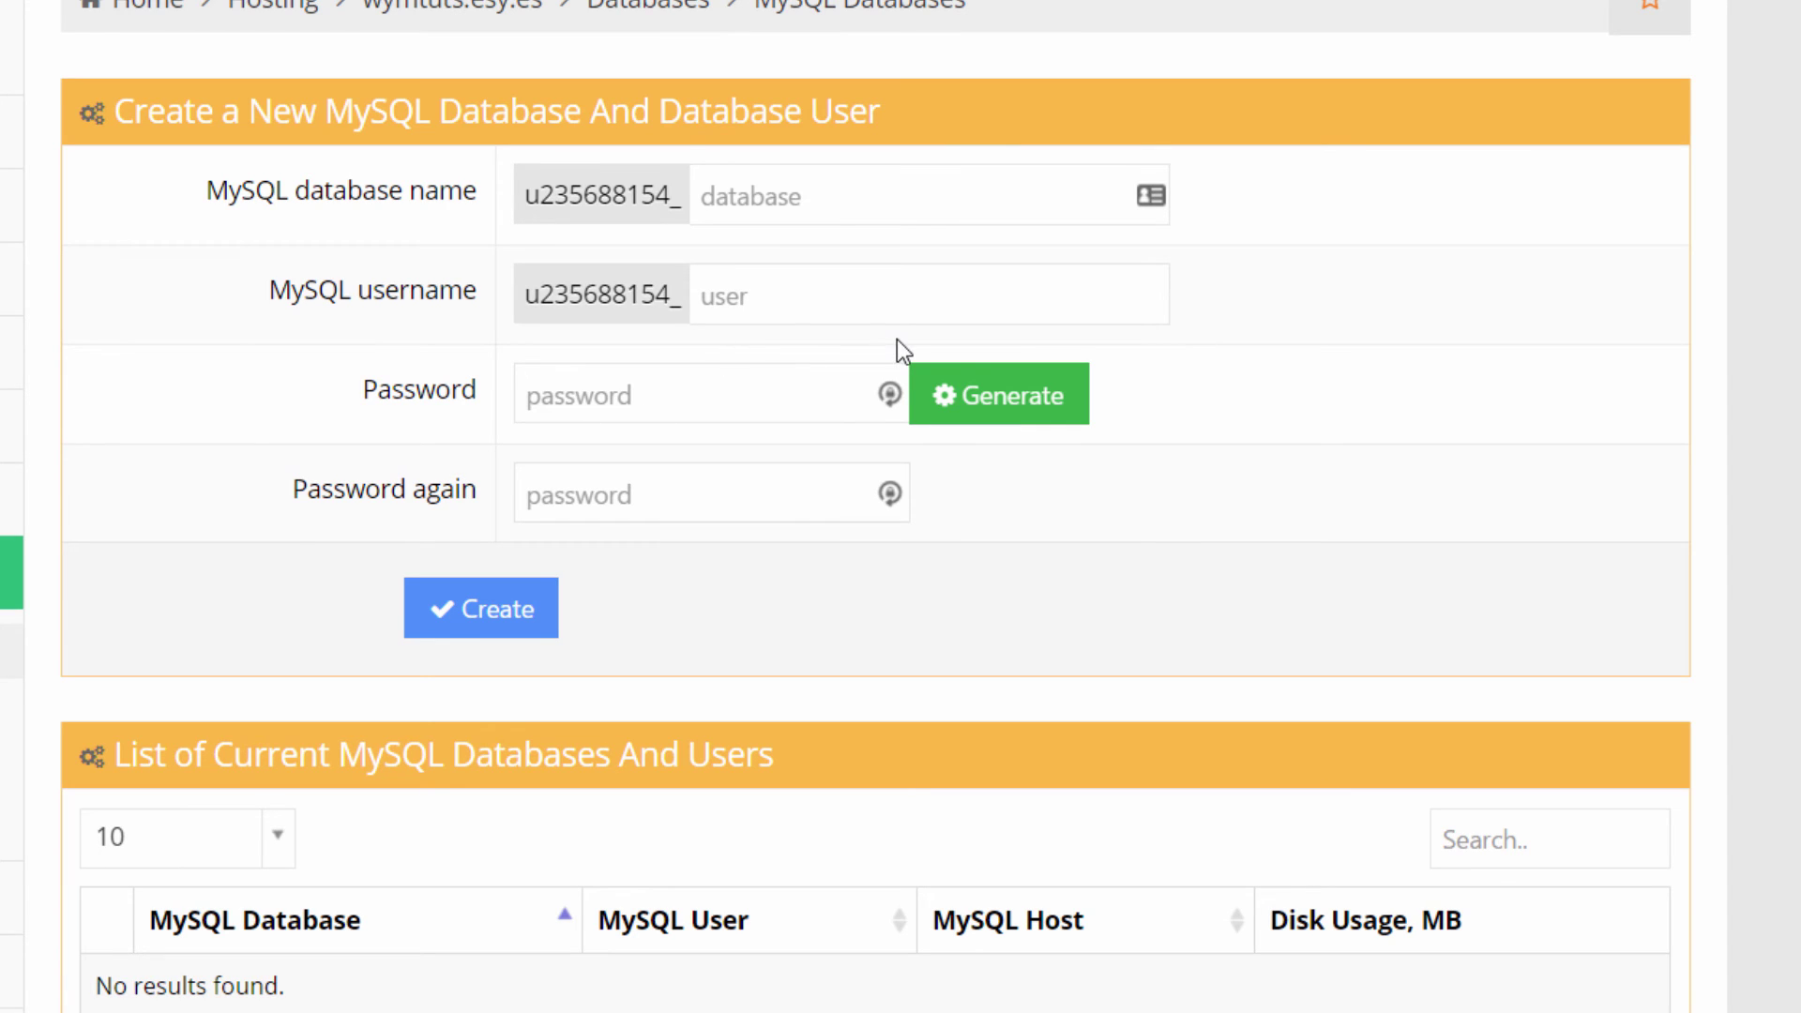
left_click(829, 210)
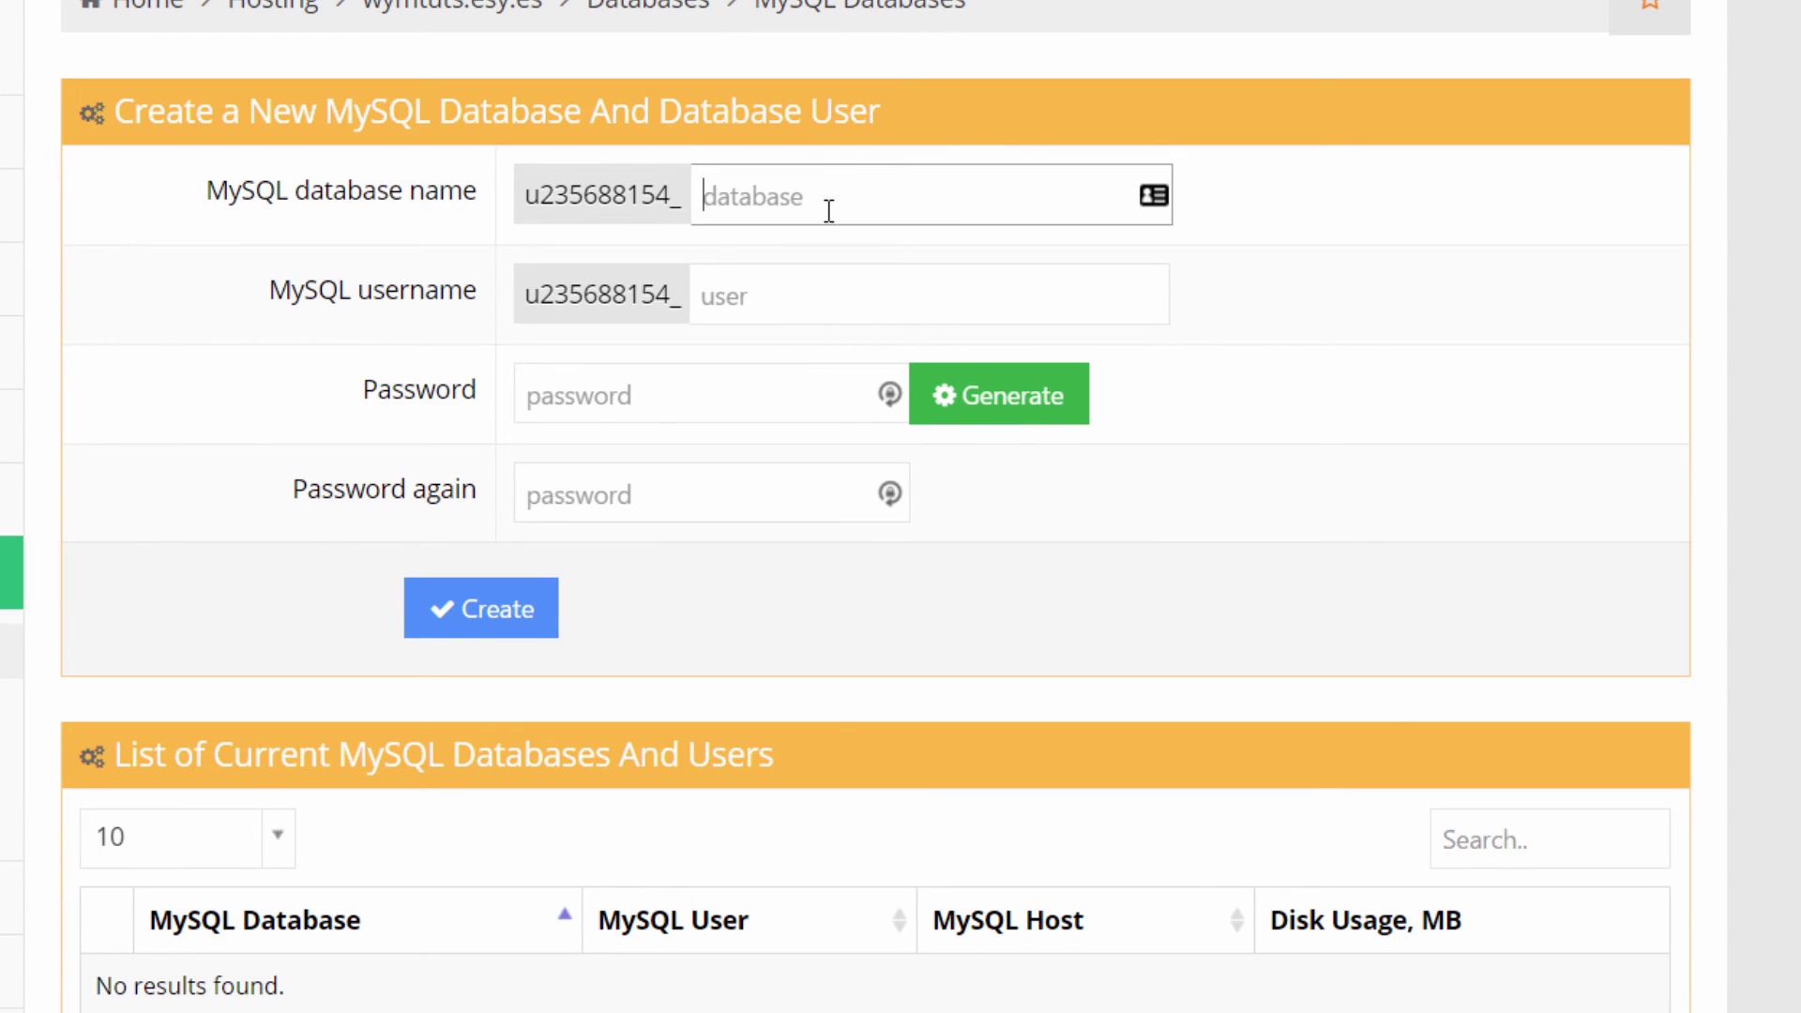
type("wym")
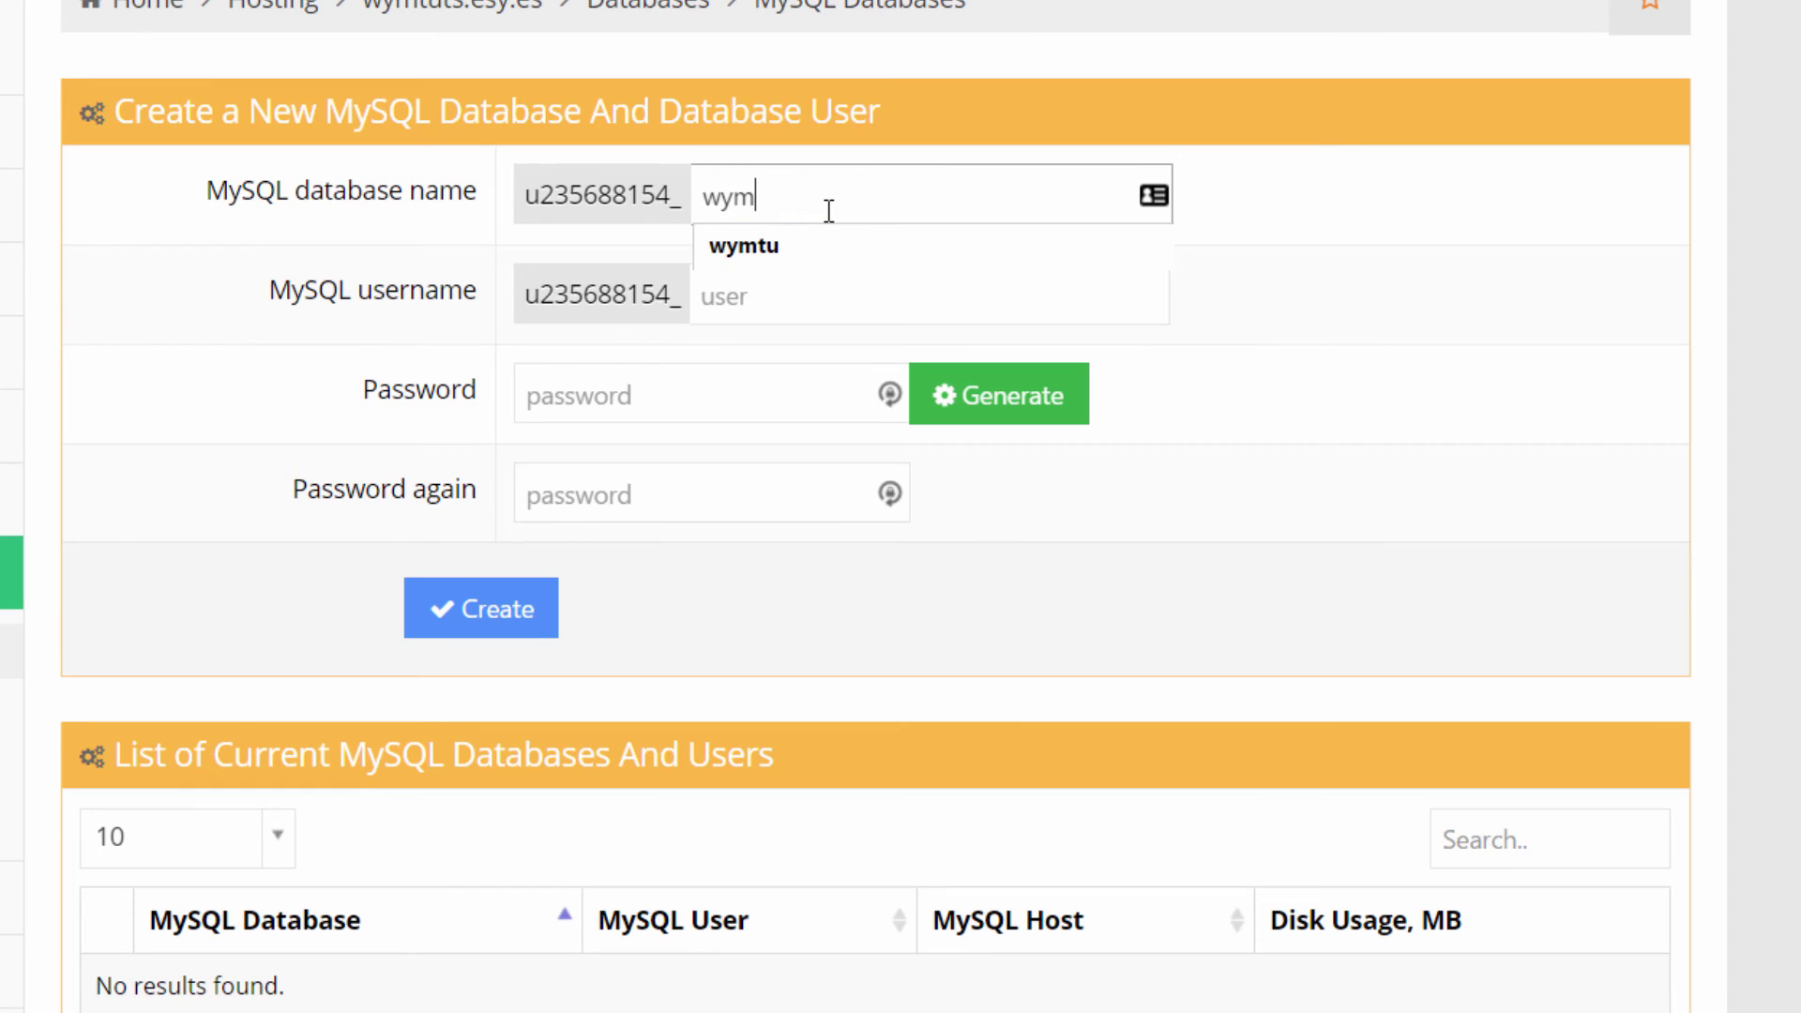
type("tu")
Copy the database name suffix wymtu into the MySQL username.
left_click_drag(790, 192, 679, 194)
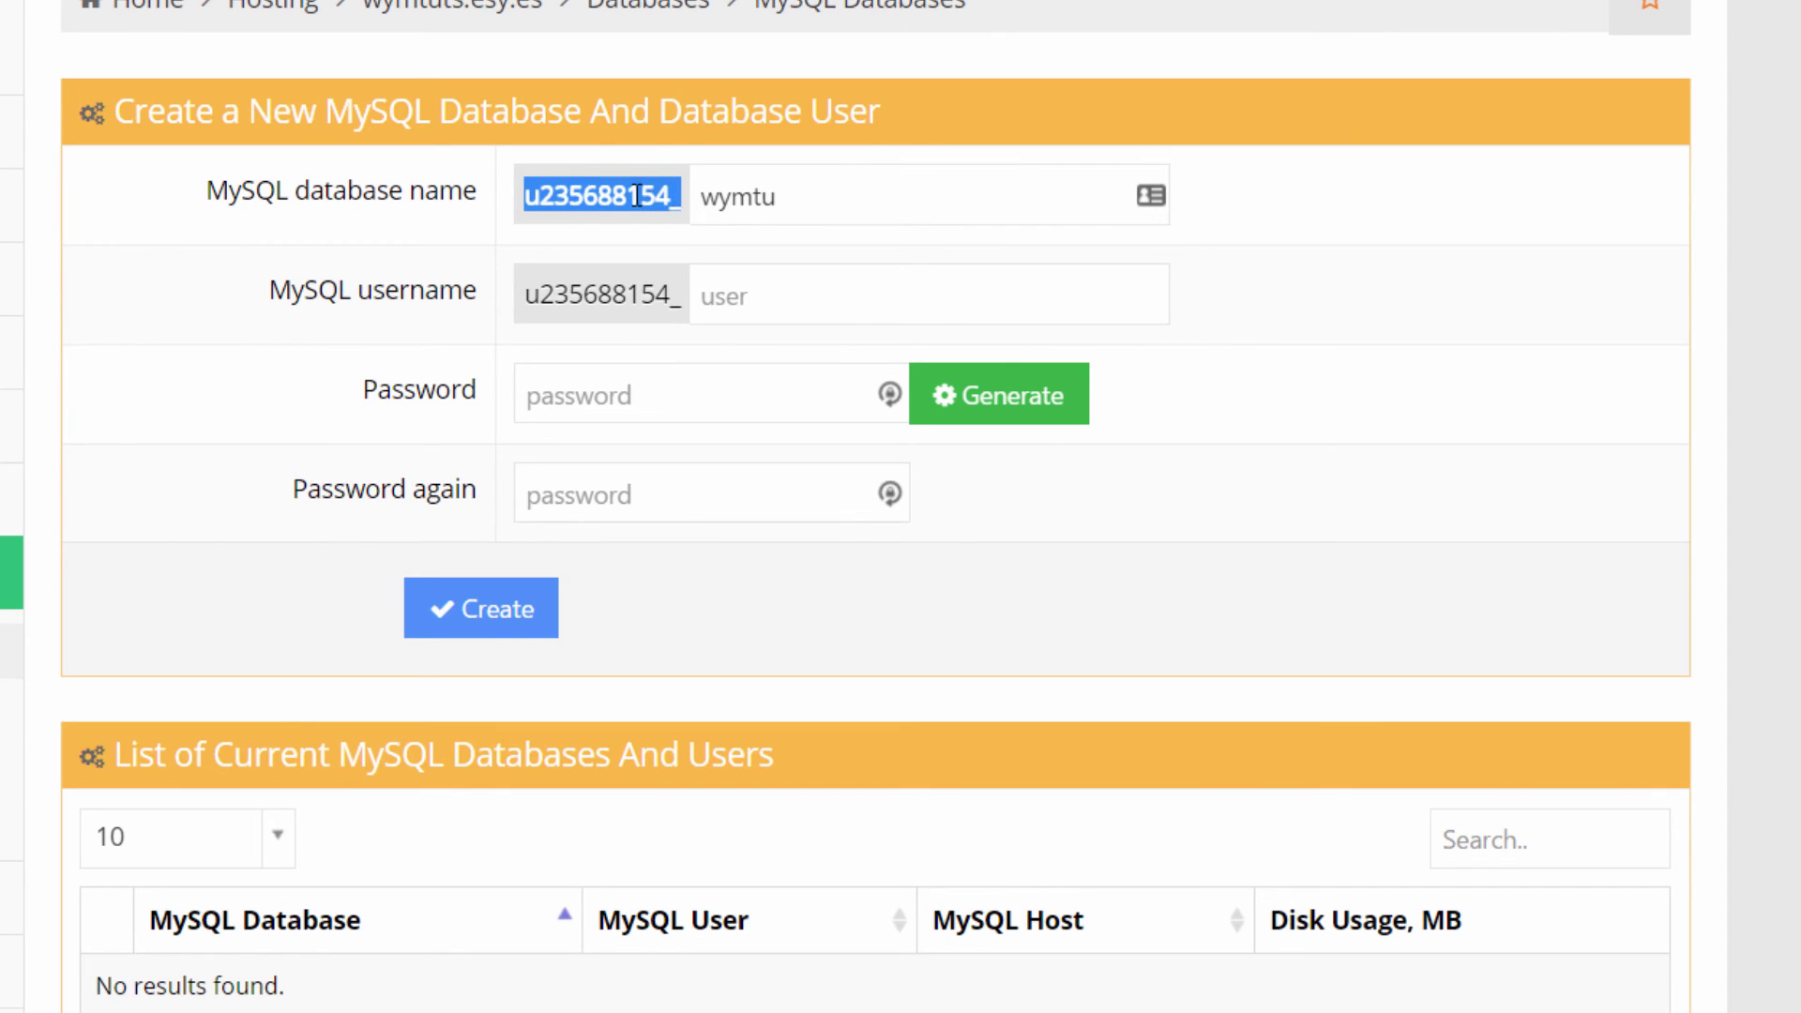
double_click(643, 195)
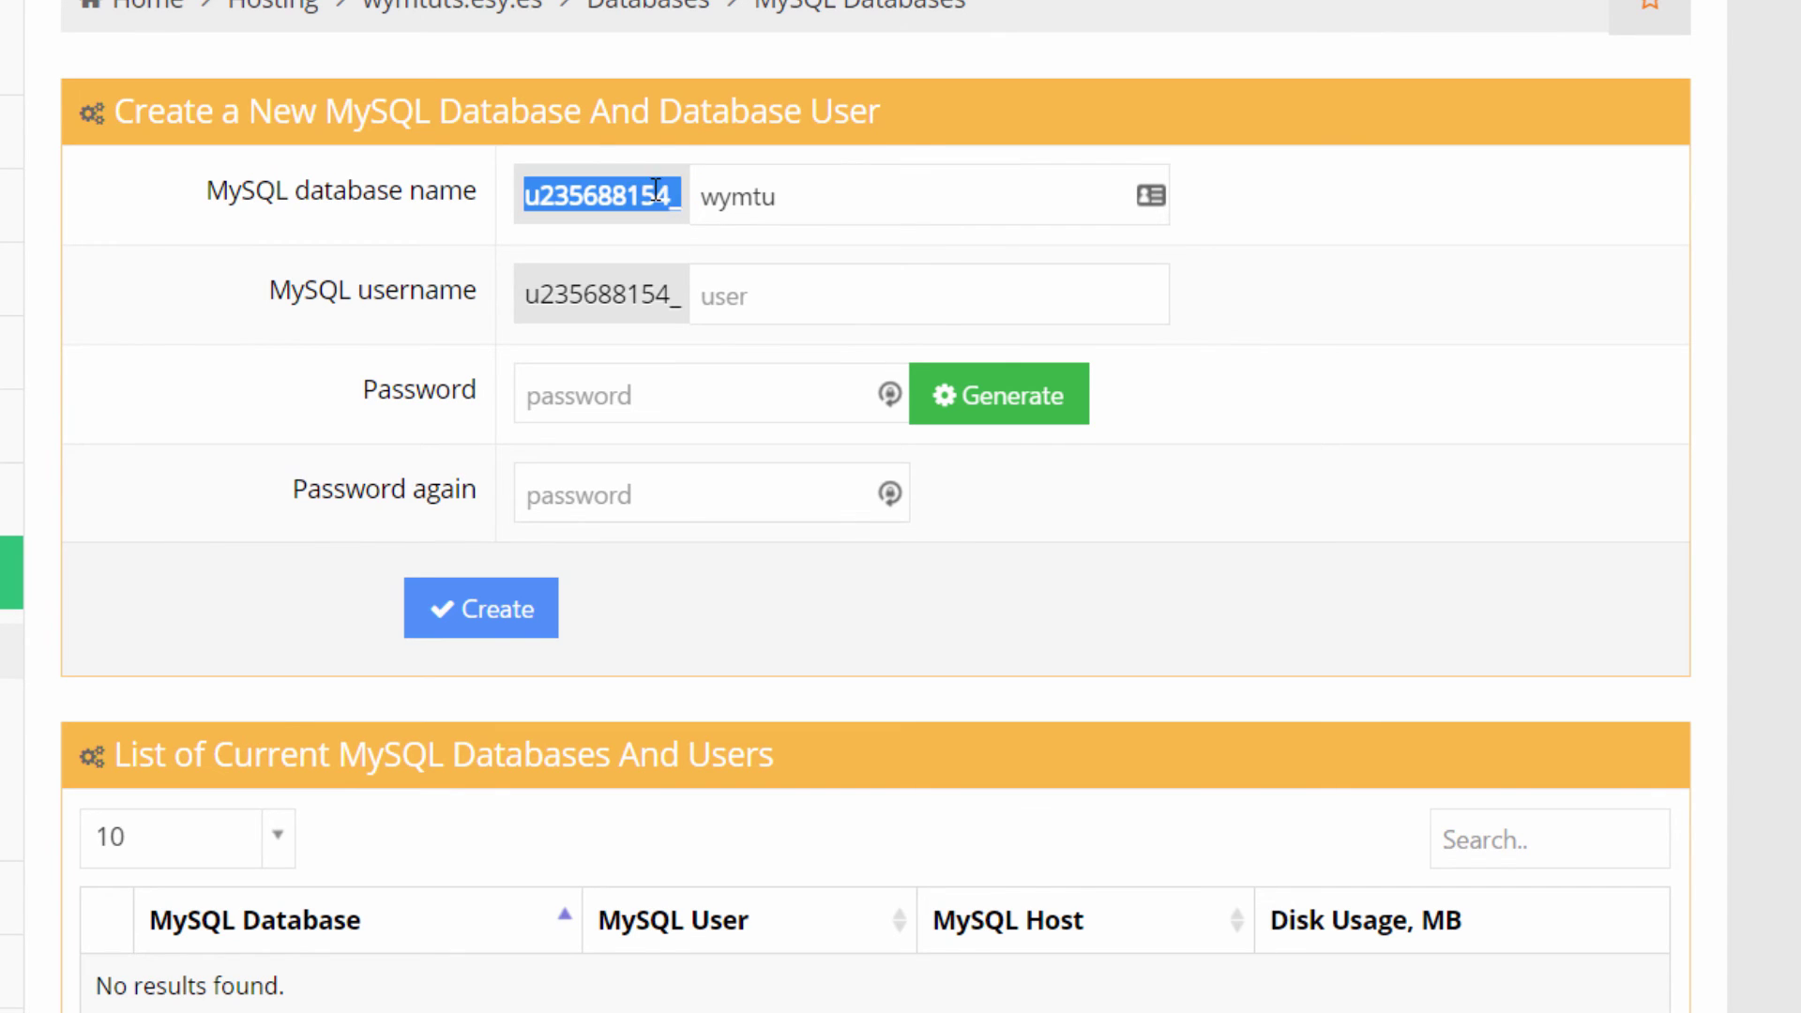
double_click(707, 196)
key("ctrl+c")
left_click(760, 287)
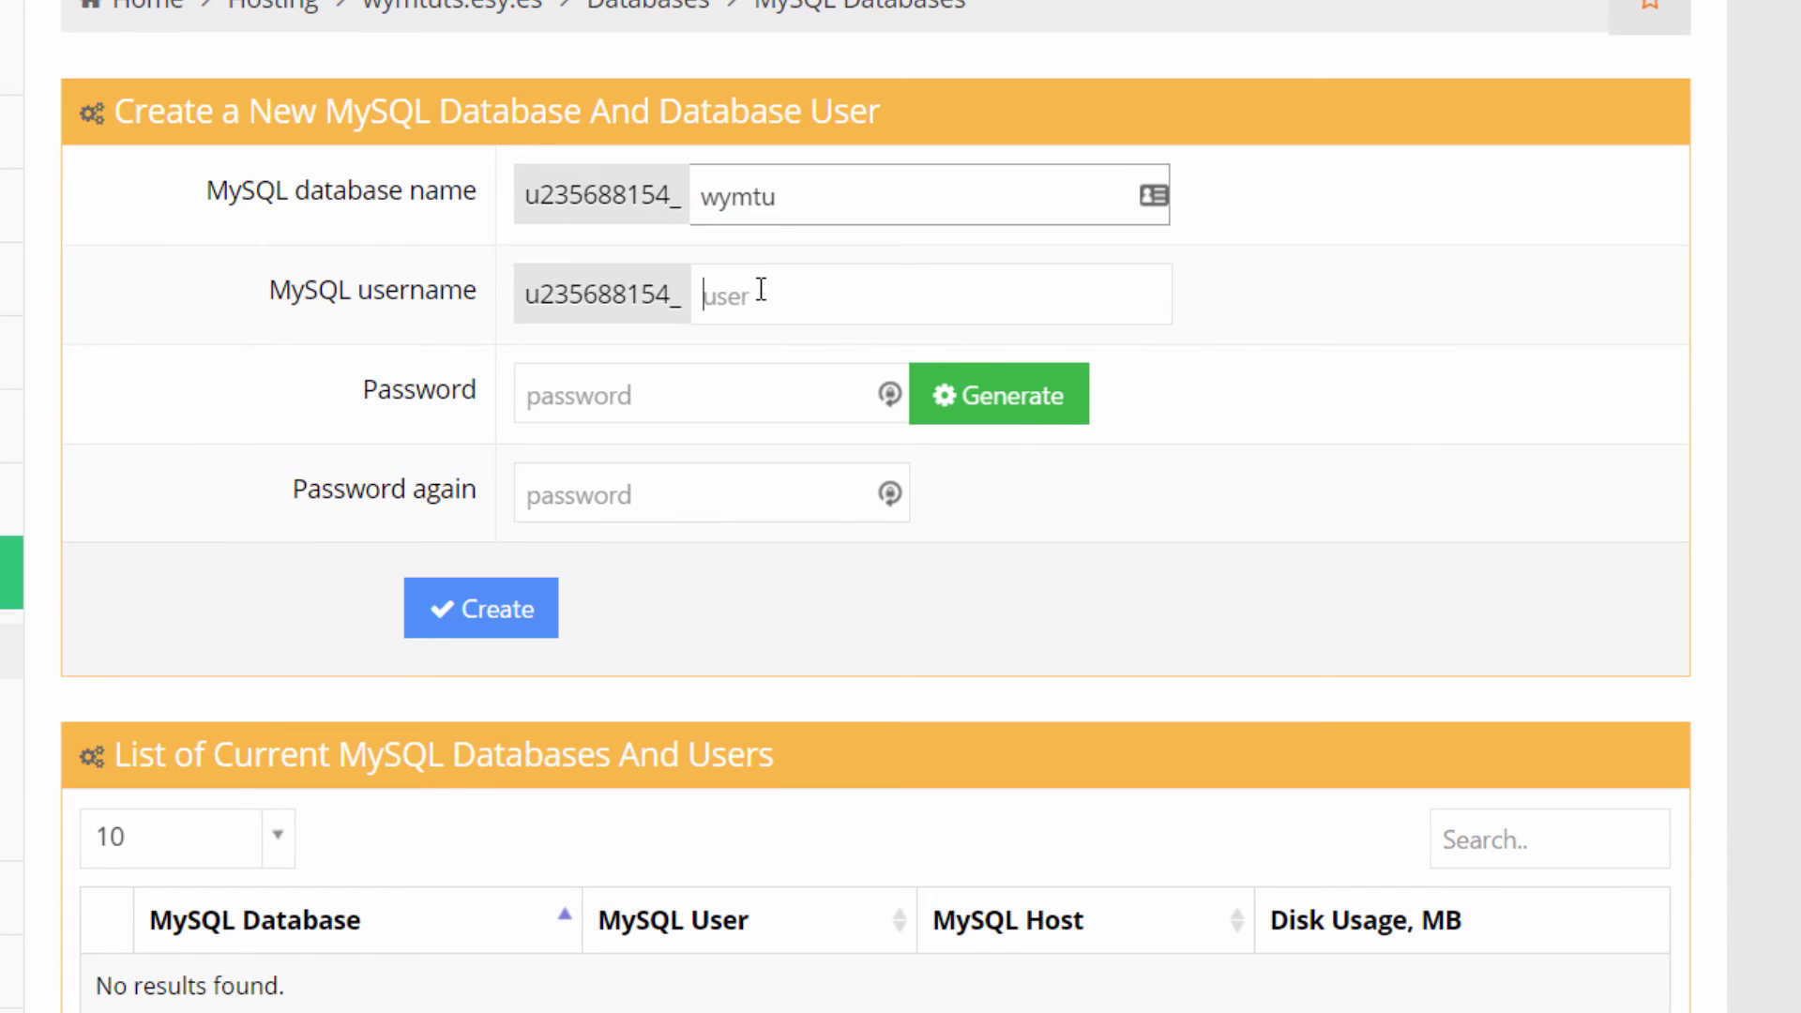
key("ctrl+v")
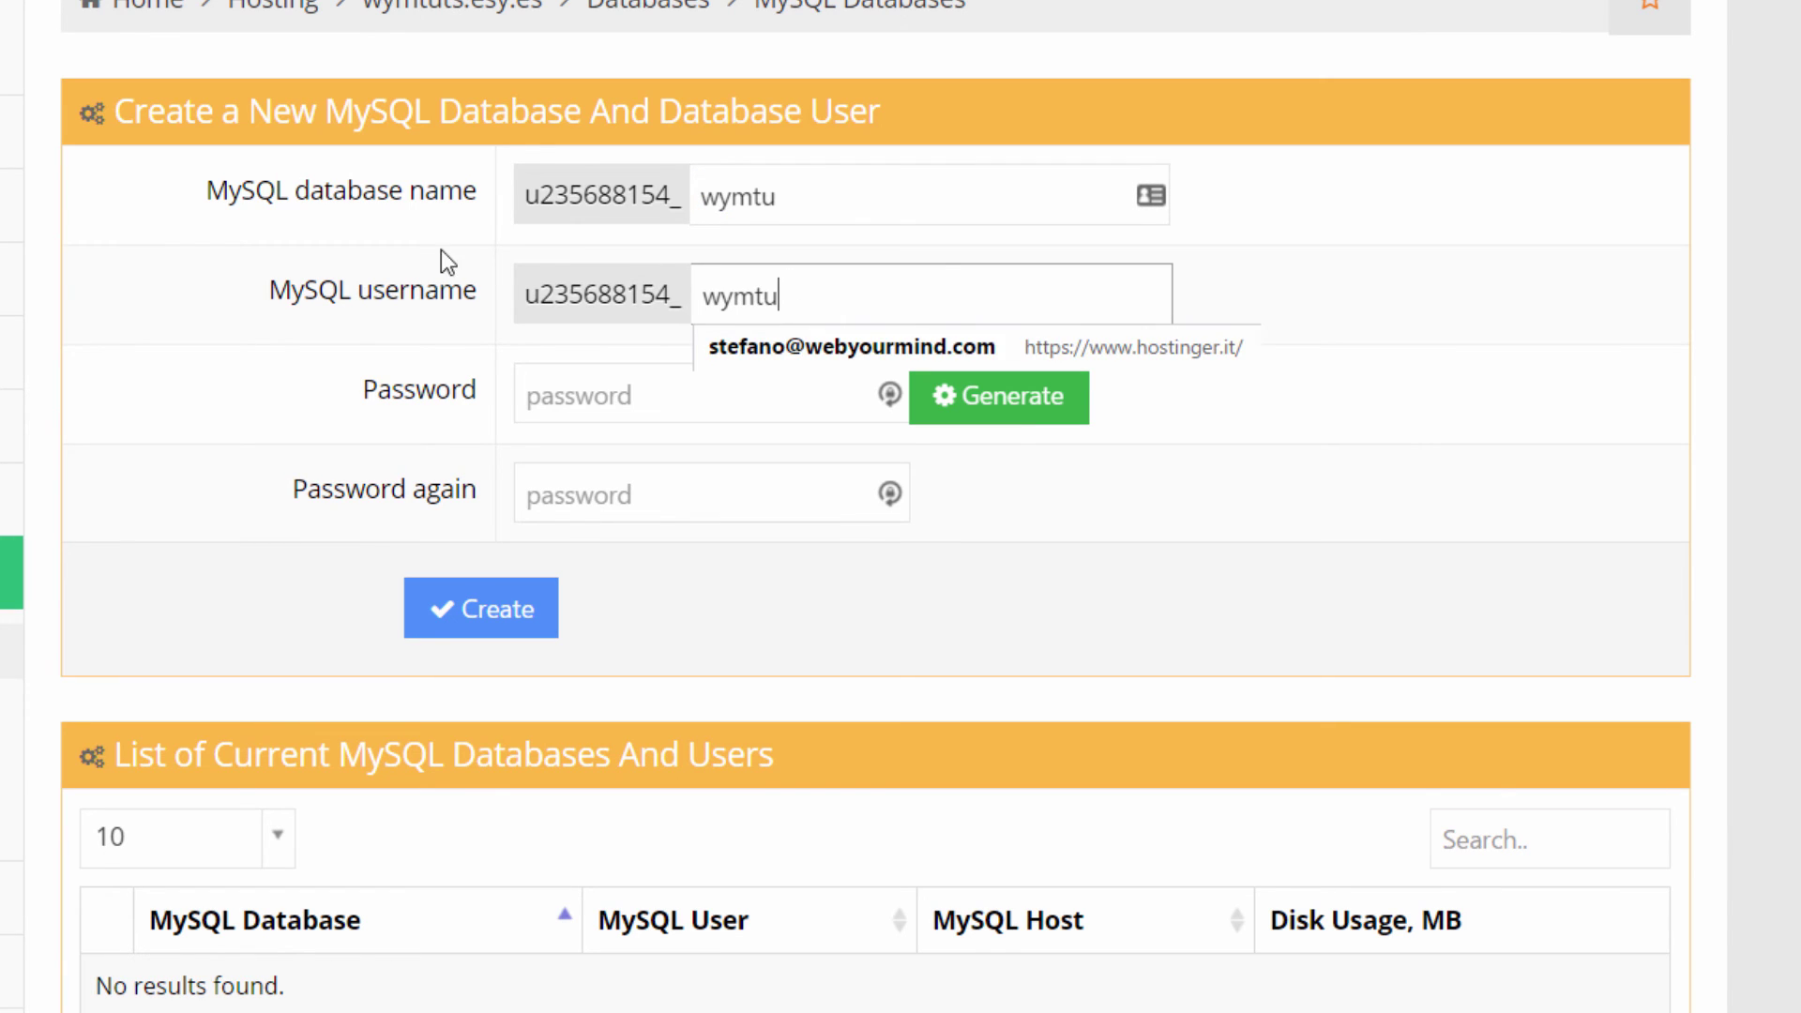
Enter the database user's password and repeat it in the confirmation field.
left_click(591, 401)
left_click(591, 402)
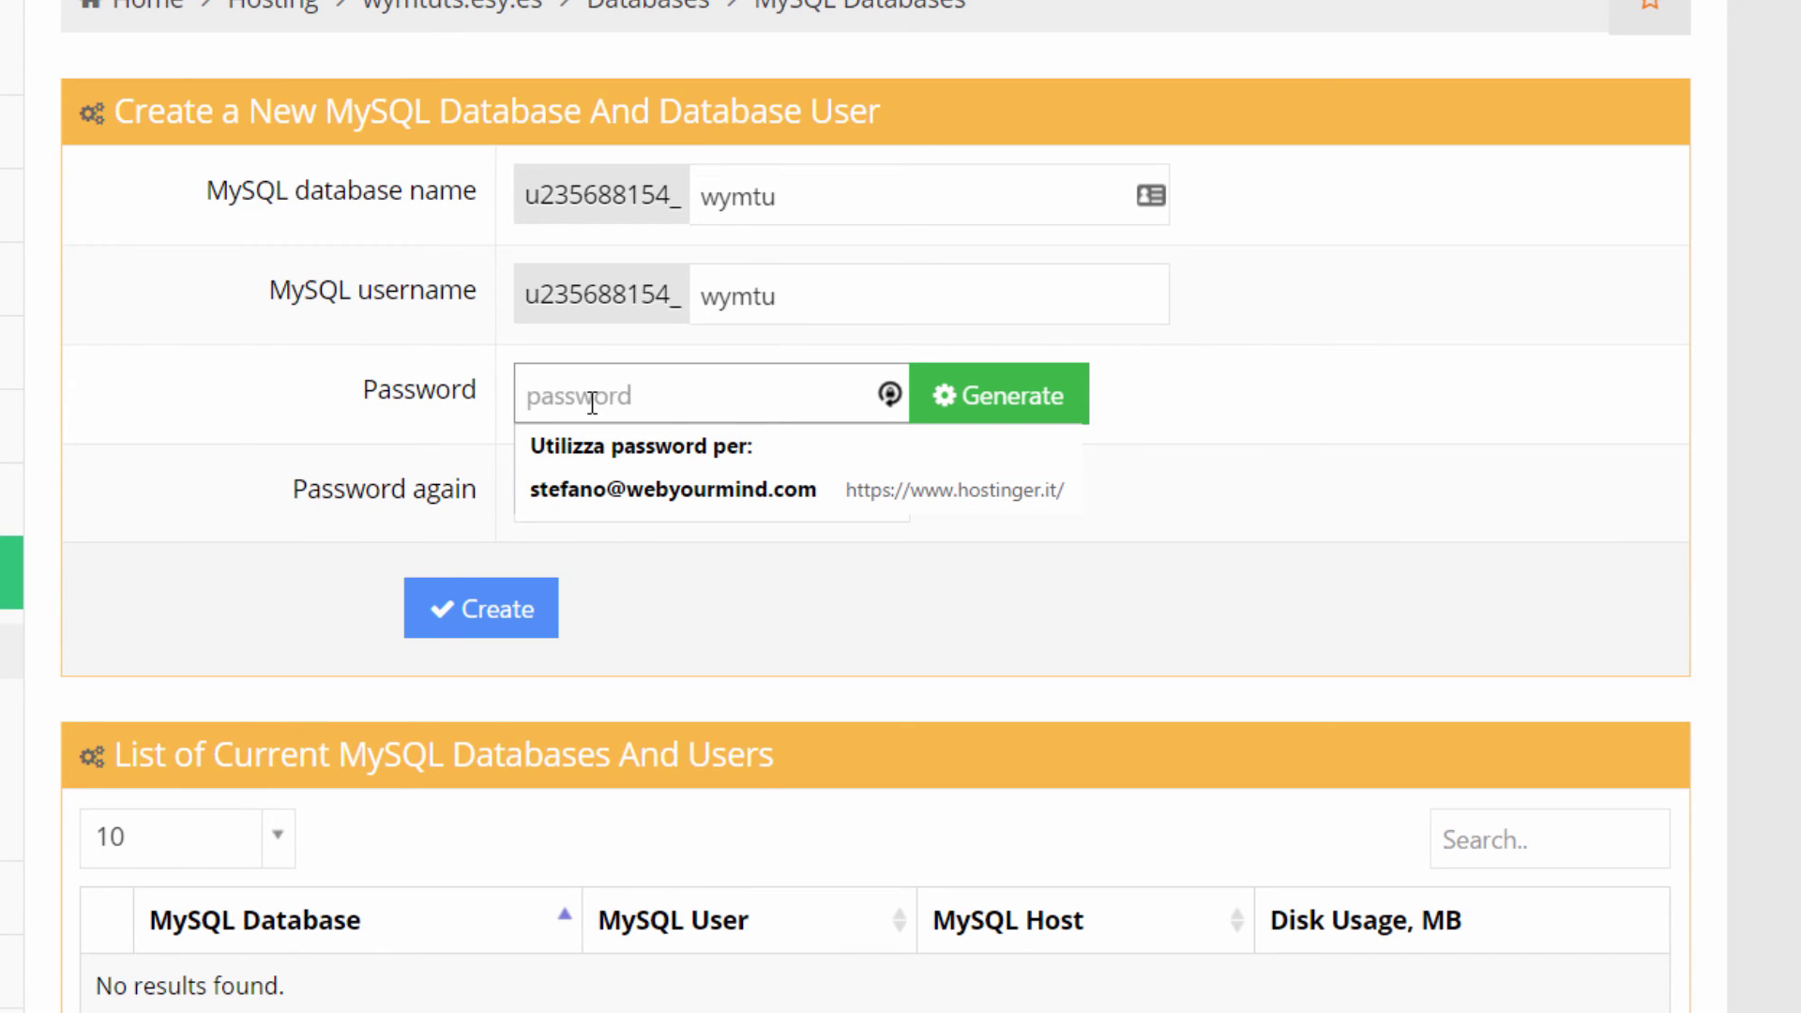
type("password")
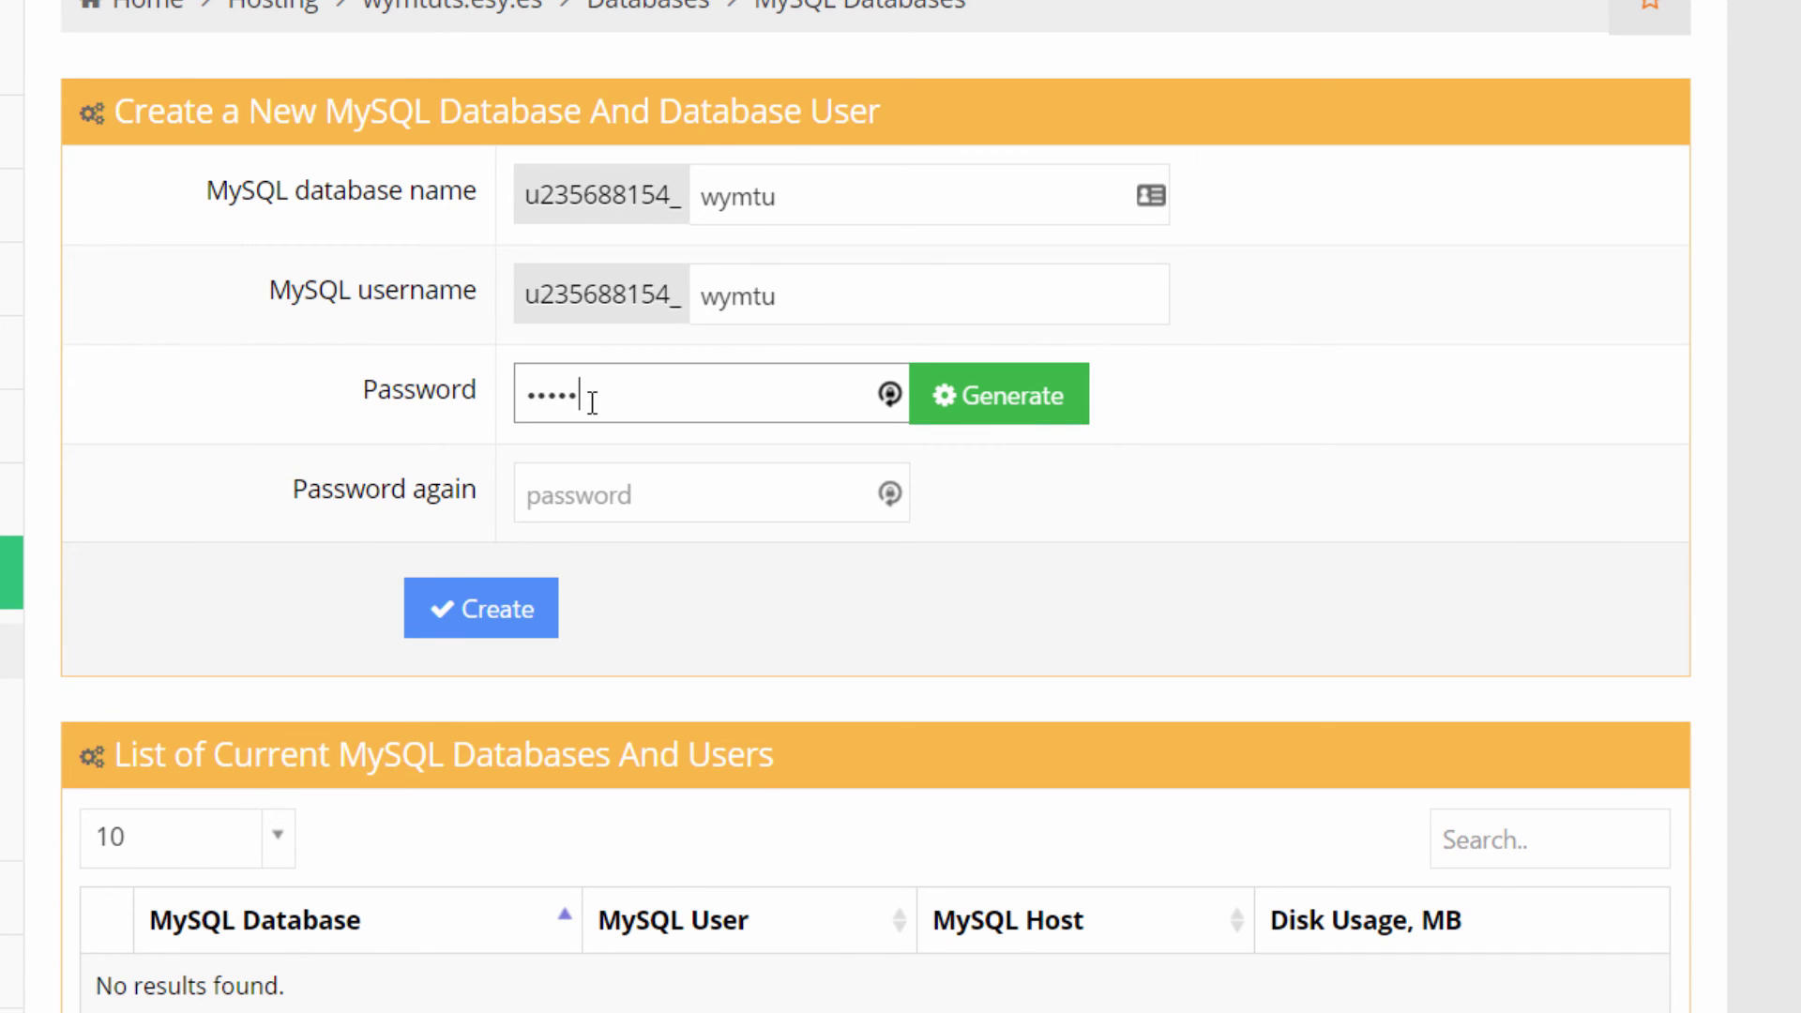
key("Tab")
type("password")
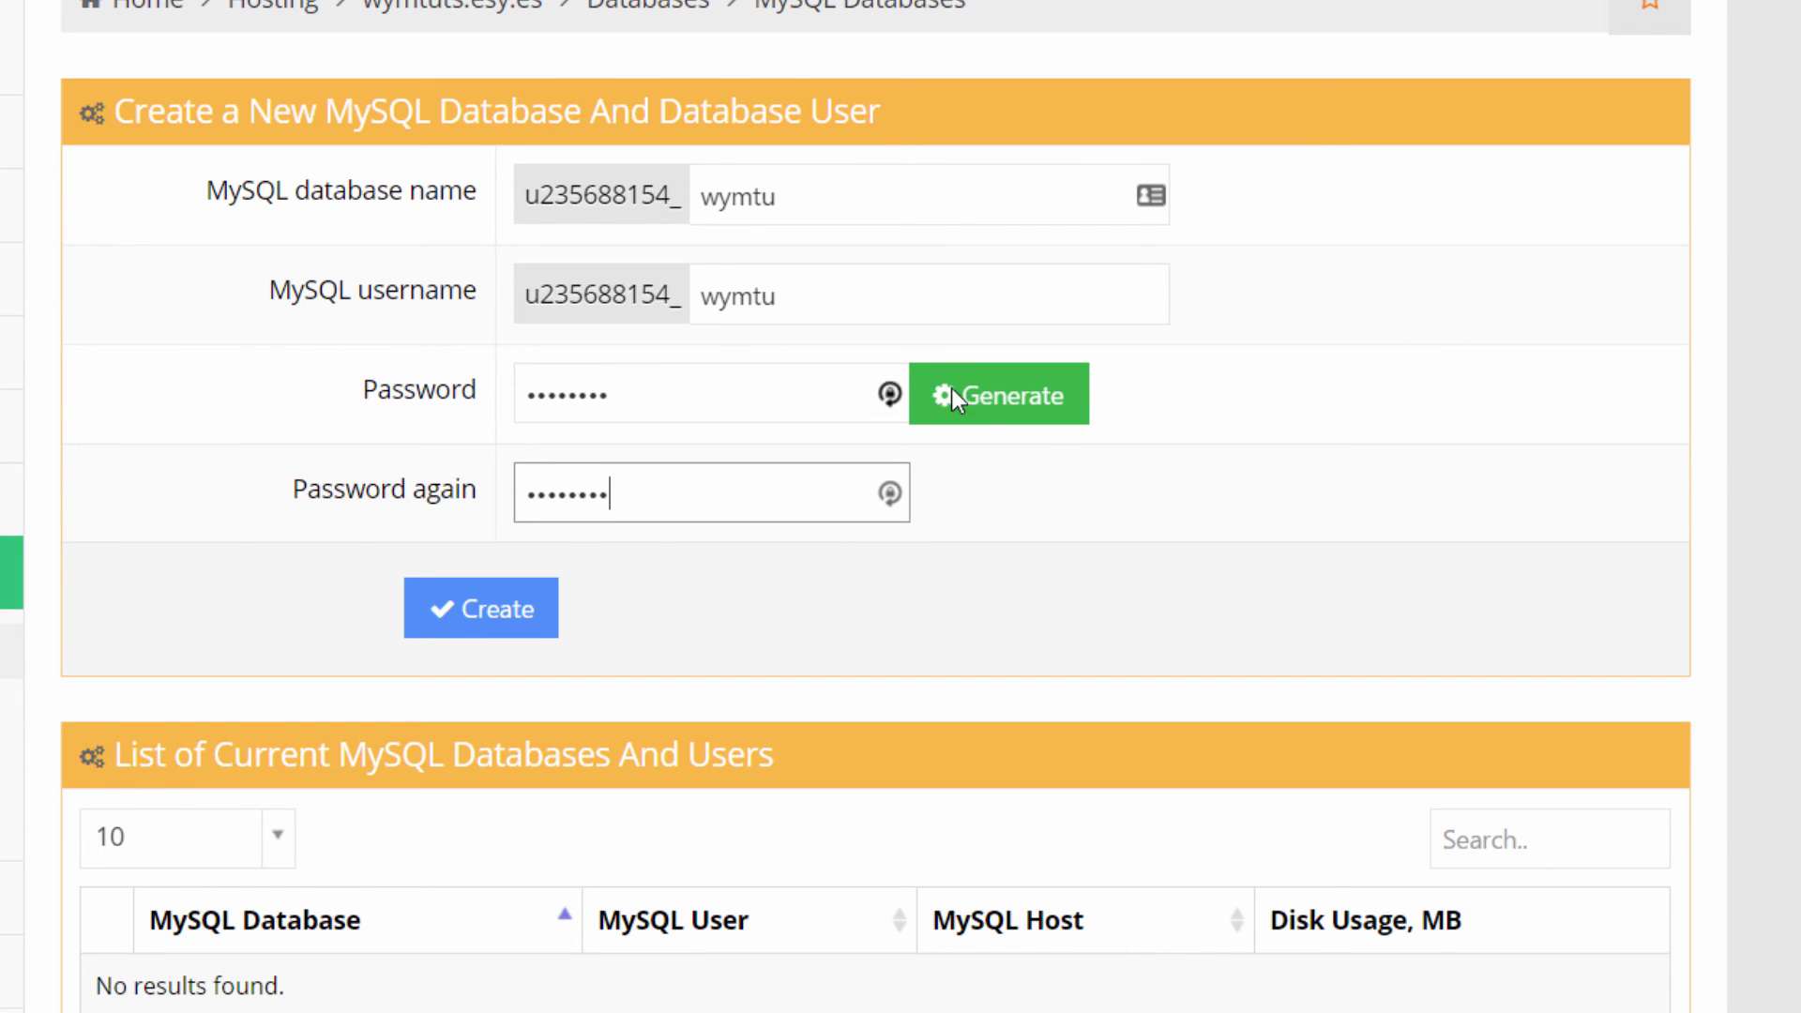
View the password generator's options without applying a generated password, and create the database with its user.
left_click(1021, 405)
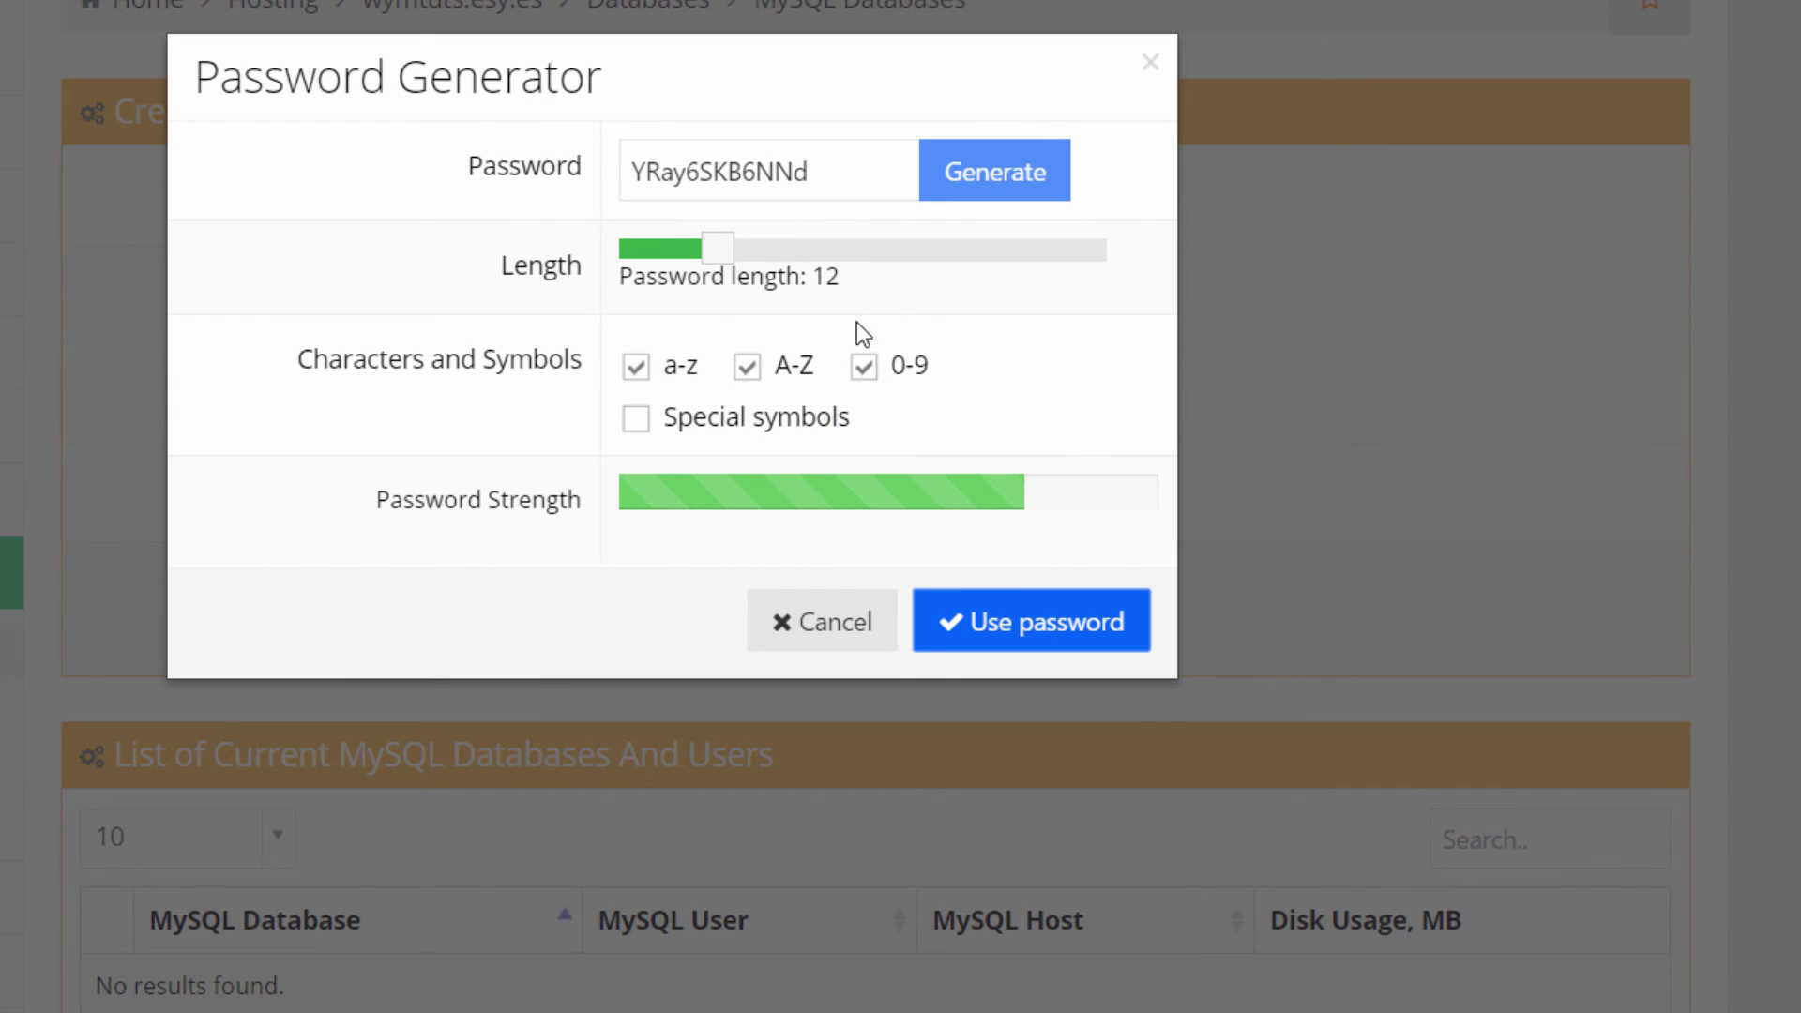
left_click(1149, 66)
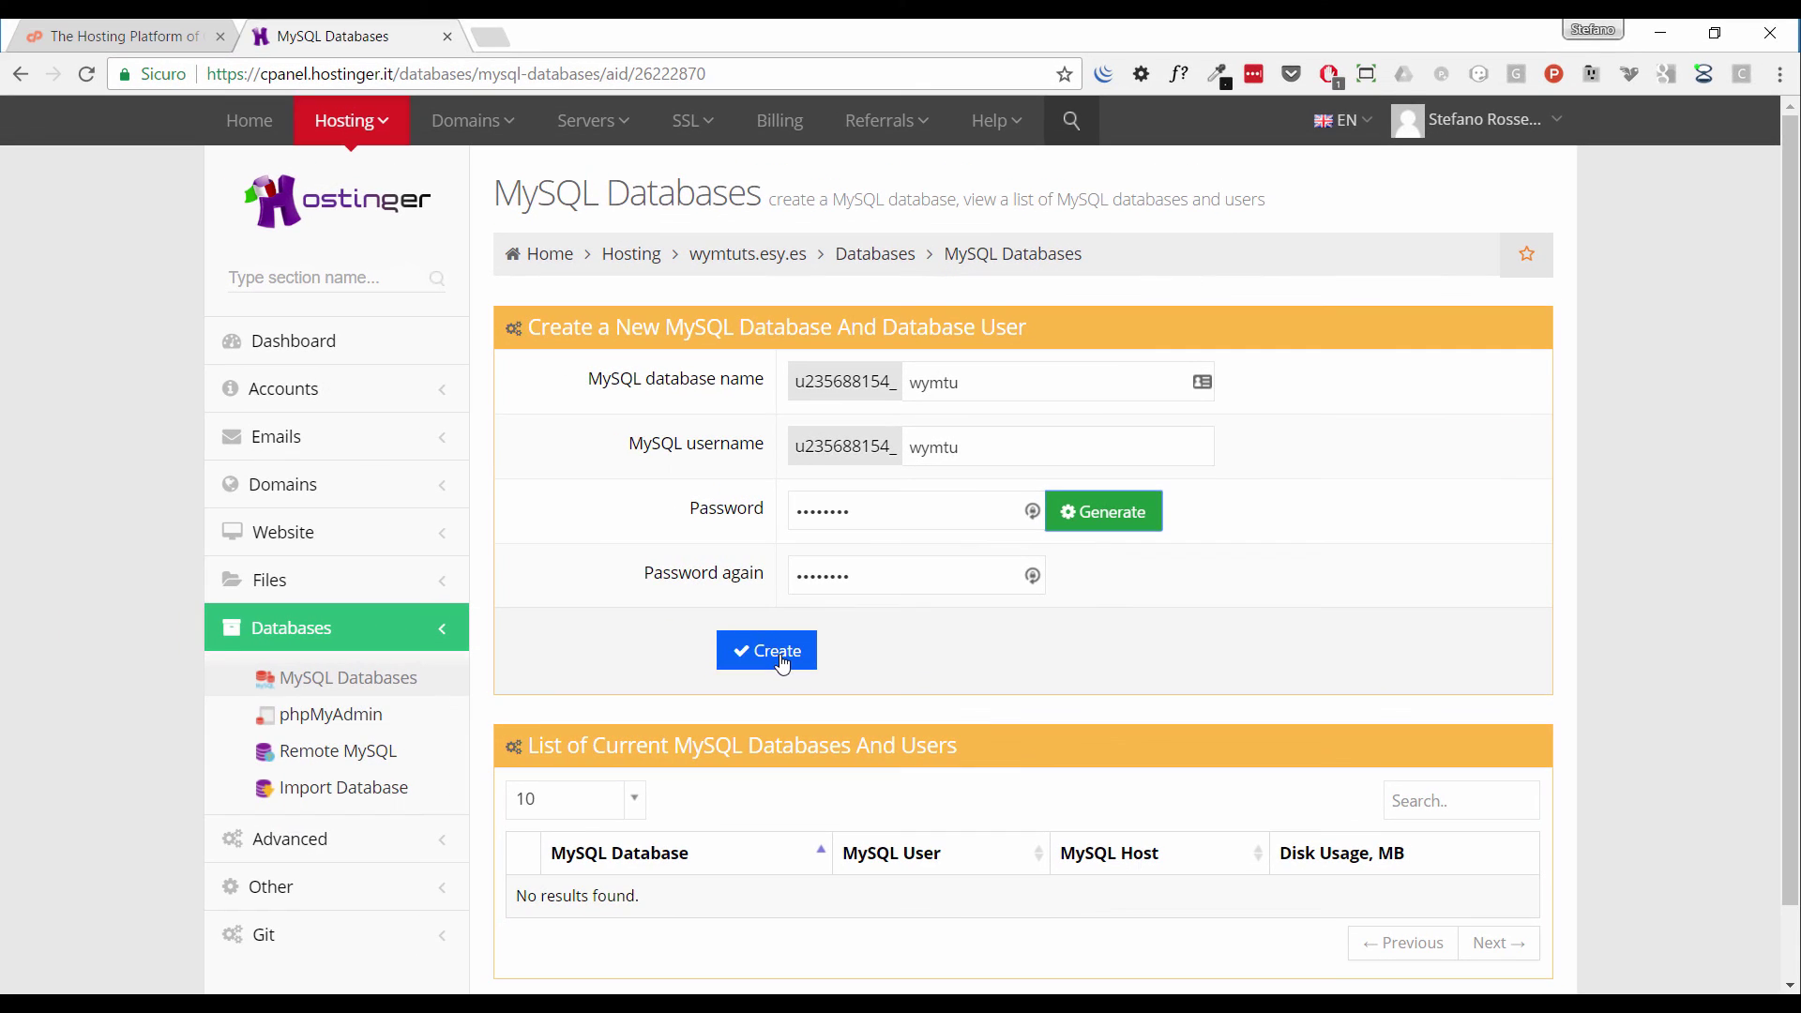
left_click(783, 663)
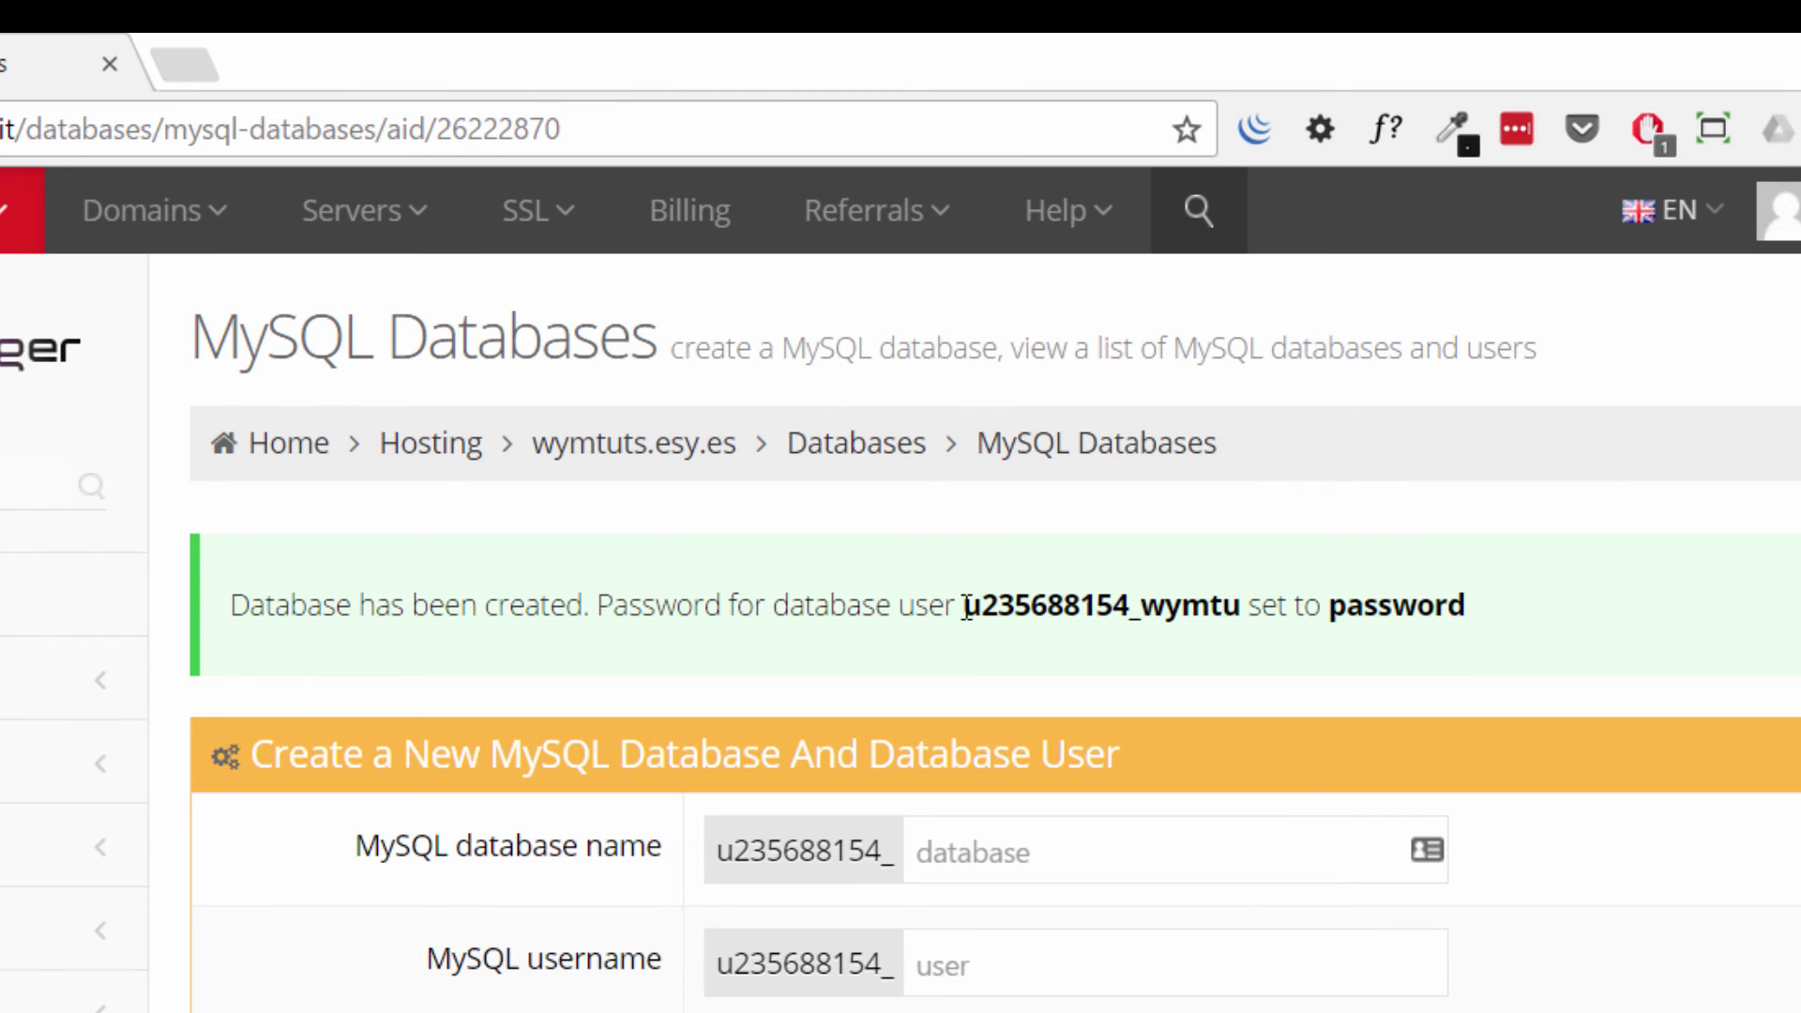
Review the new database user's credentials and expand the wymtu database entry to show its management actions.
left_click_drag(967, 606, 1023, 605)
left_click(1039, 600)
left_click_drag(1329, 605, 1471, 608)
left_click(1436, 593)
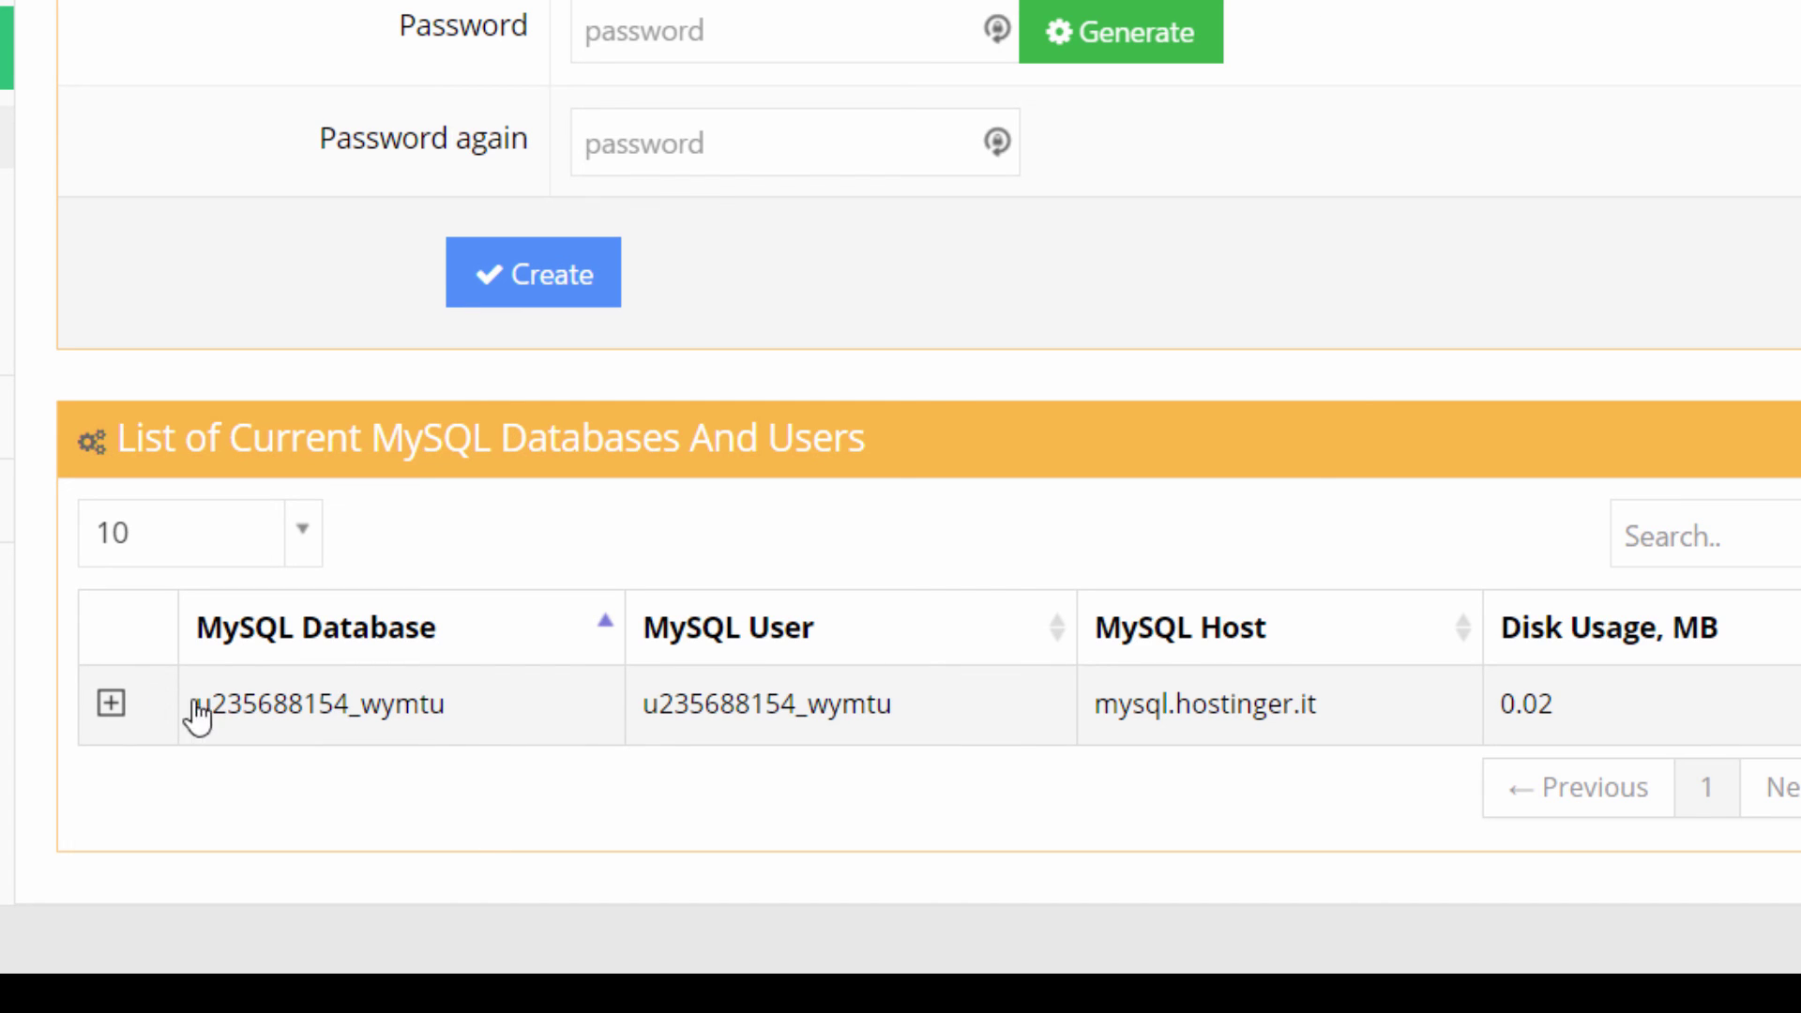
left_click(123, 707)
scroll(484, 519, "down", 3)
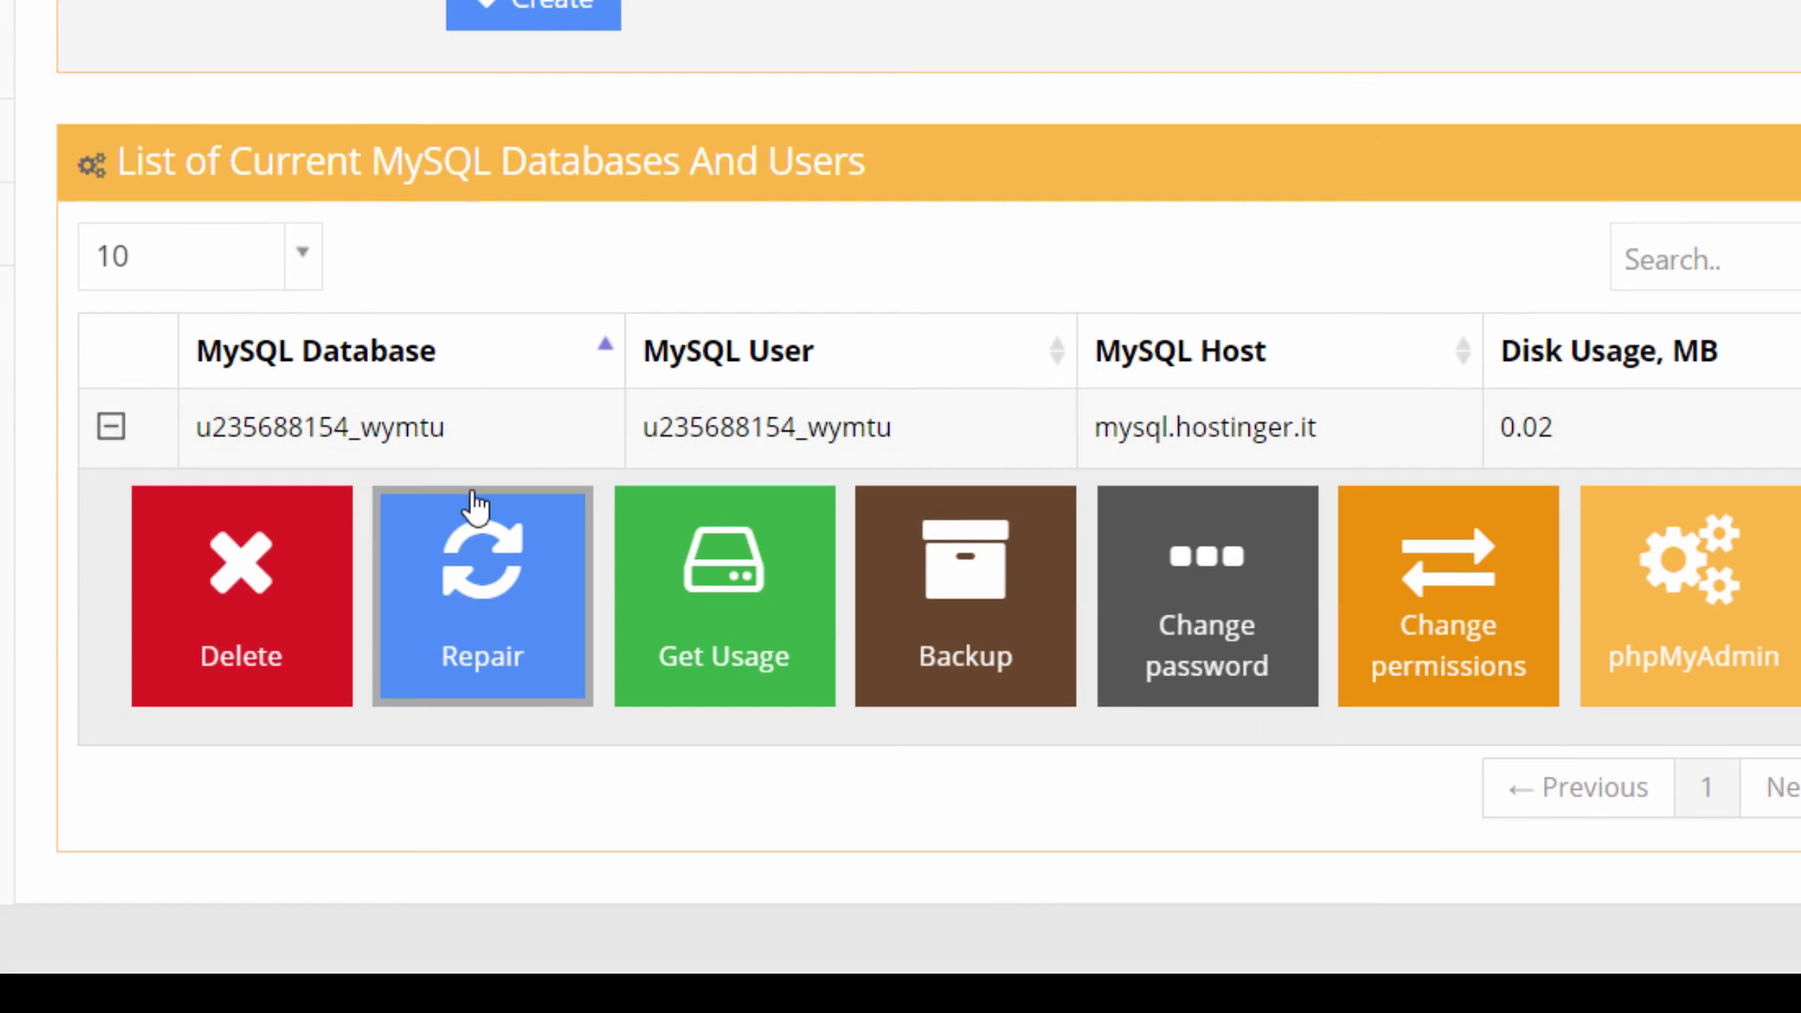